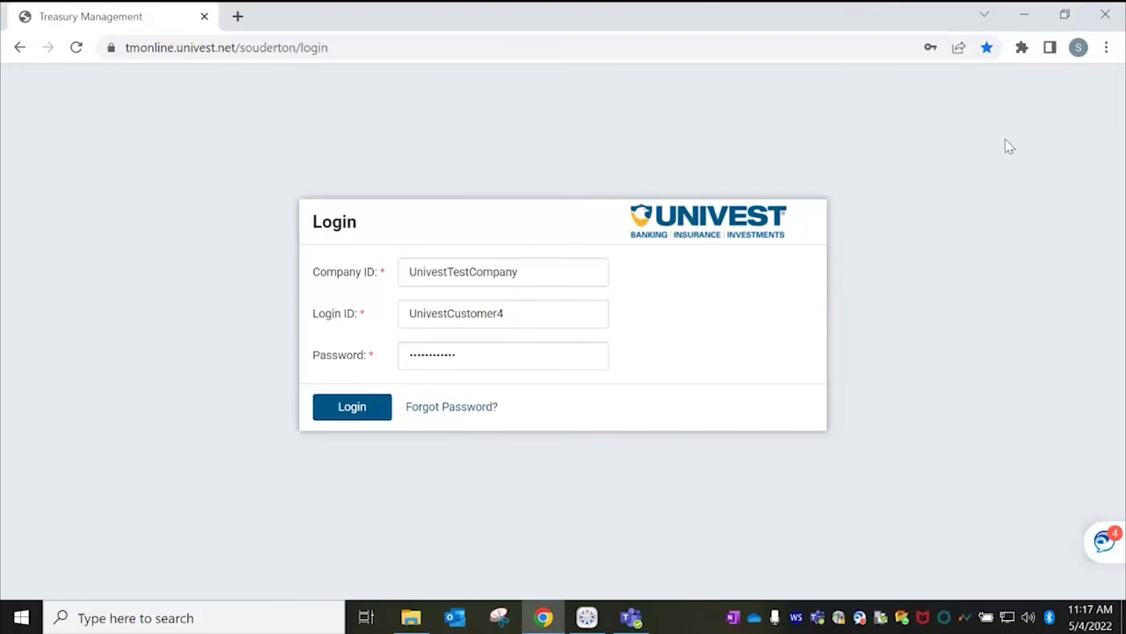
Log in with the filled-in credentials and verify identity with the security code and PIN.
{"action": "left_click", "coordinate": [366, 414]}
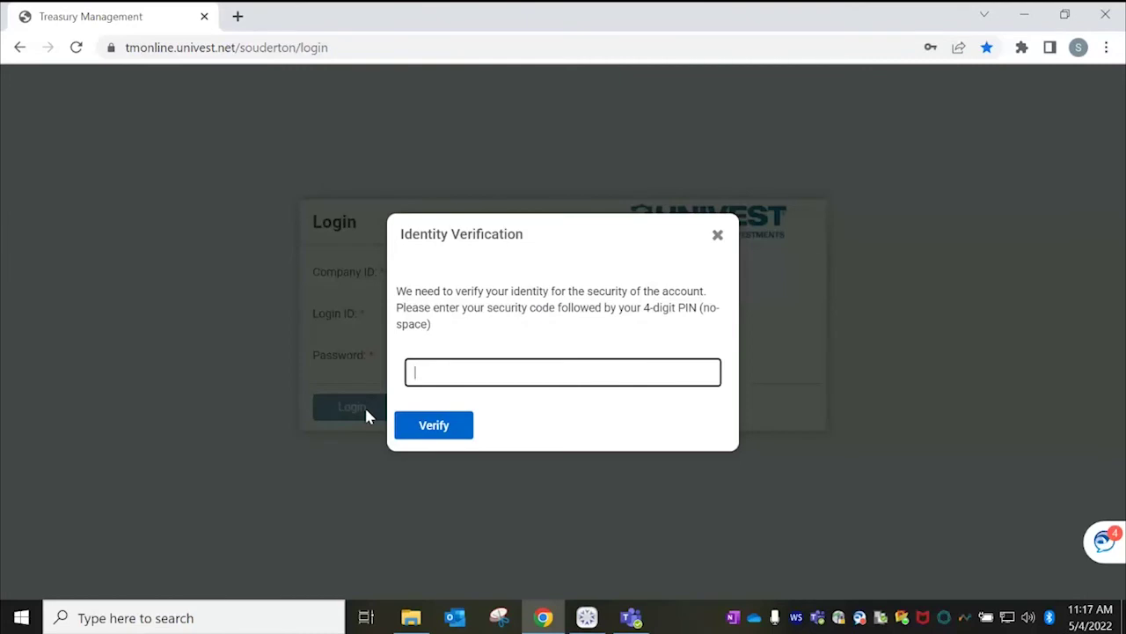
{"action": "type", "text": "••••••••"}
{"action": "left_click", "coordinate": [439, 431]}
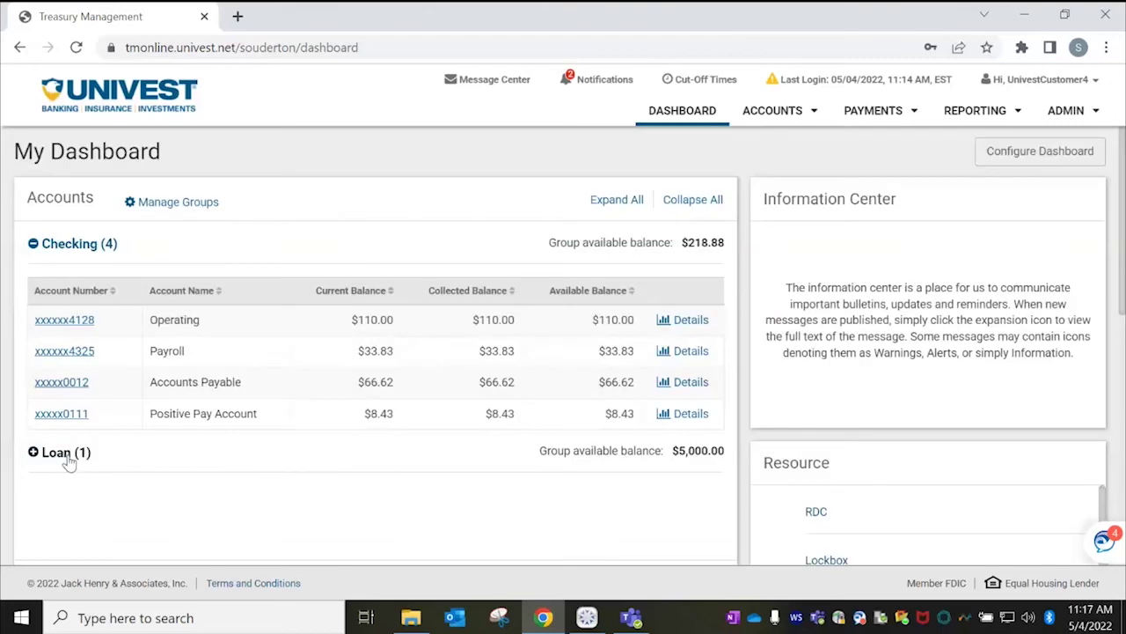
Expand the Loan (1) group to show the Commercial Loan account, then scroll the dashboard.
{"action": "left_click", "coordinate": [69, 464]}
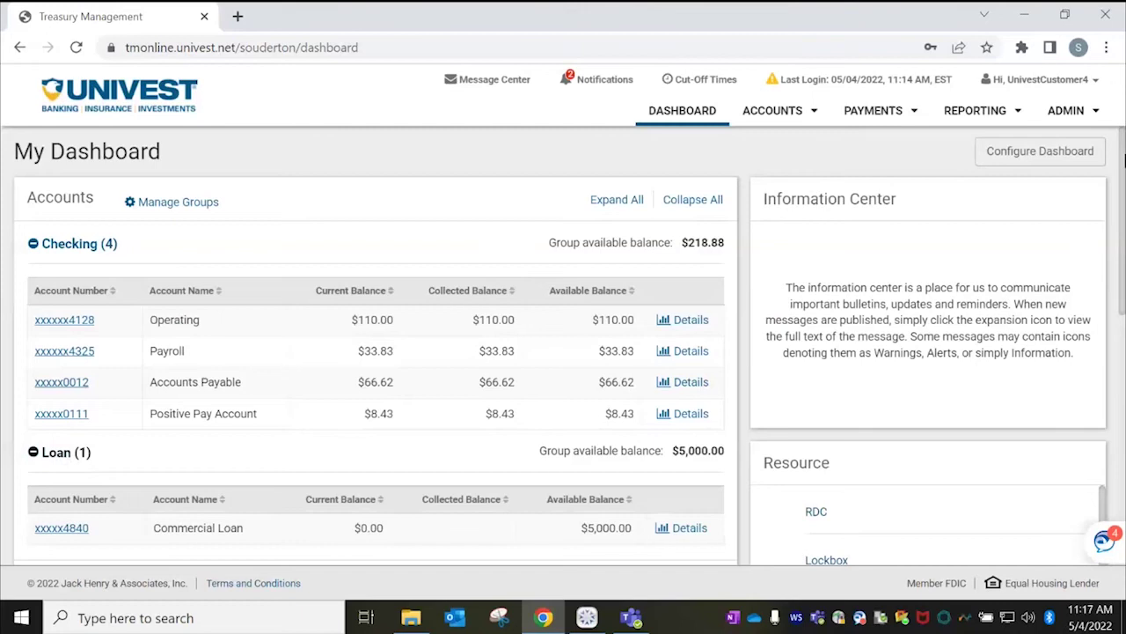
{"action": "left_click_drag", "start_coordinate": [1123, 192], "coordinate": [1123, 396]}
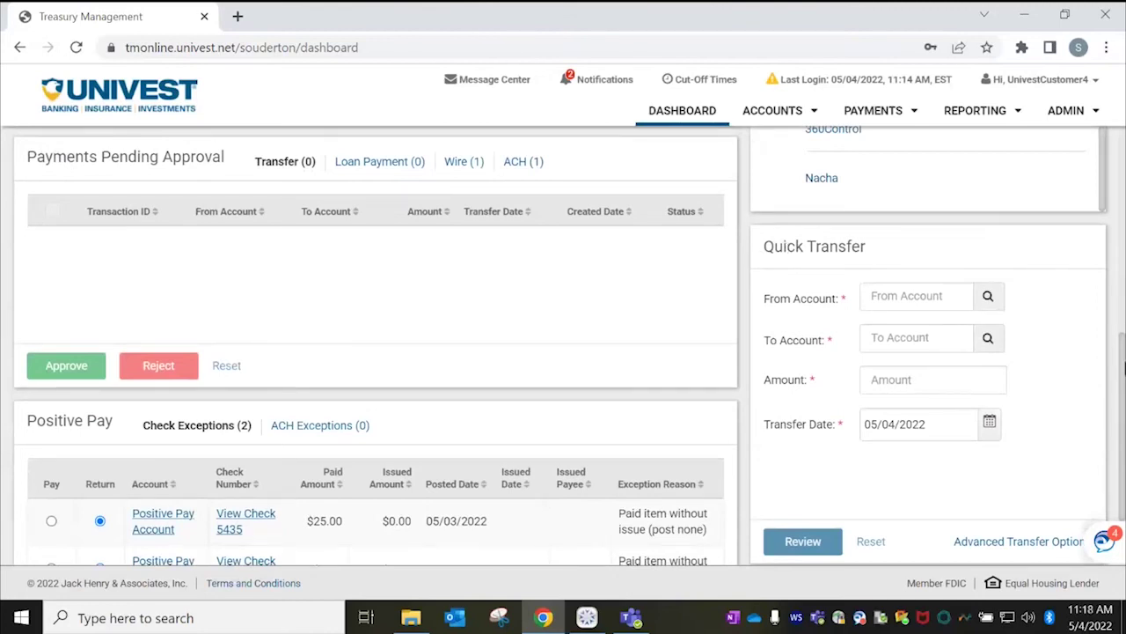
{"action": "left_click_drag", "start_coordinate": [1123, 378], "coordinate": [1123, 274]}
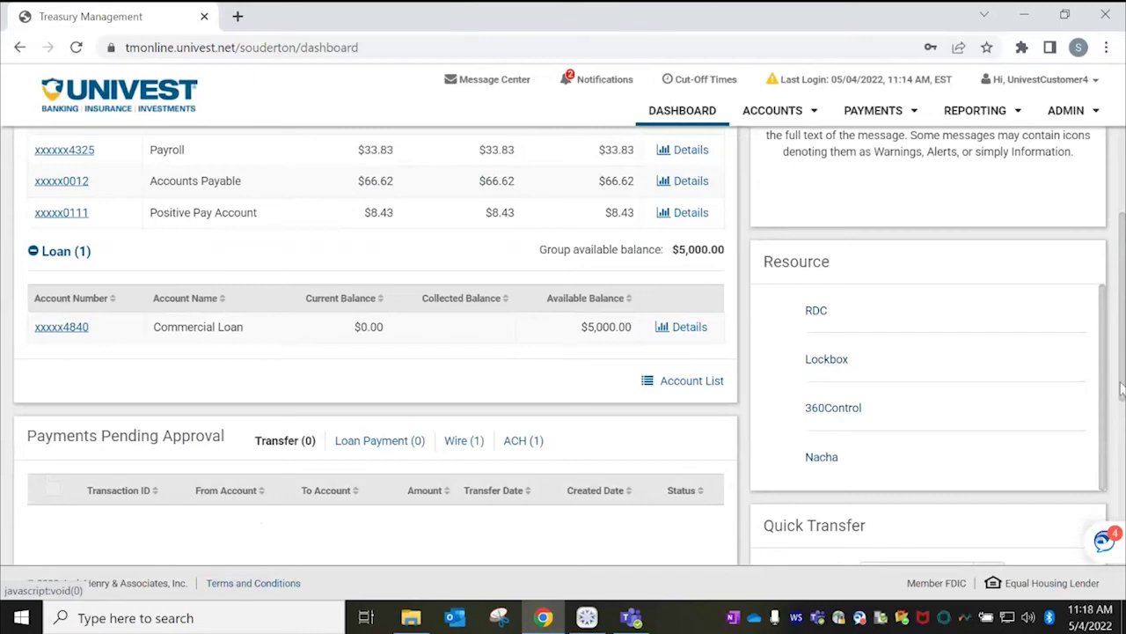
{"action": "scroll", "coordinate": [1123, 387], "scroll_direction": "up", "scroll_amount": 3}
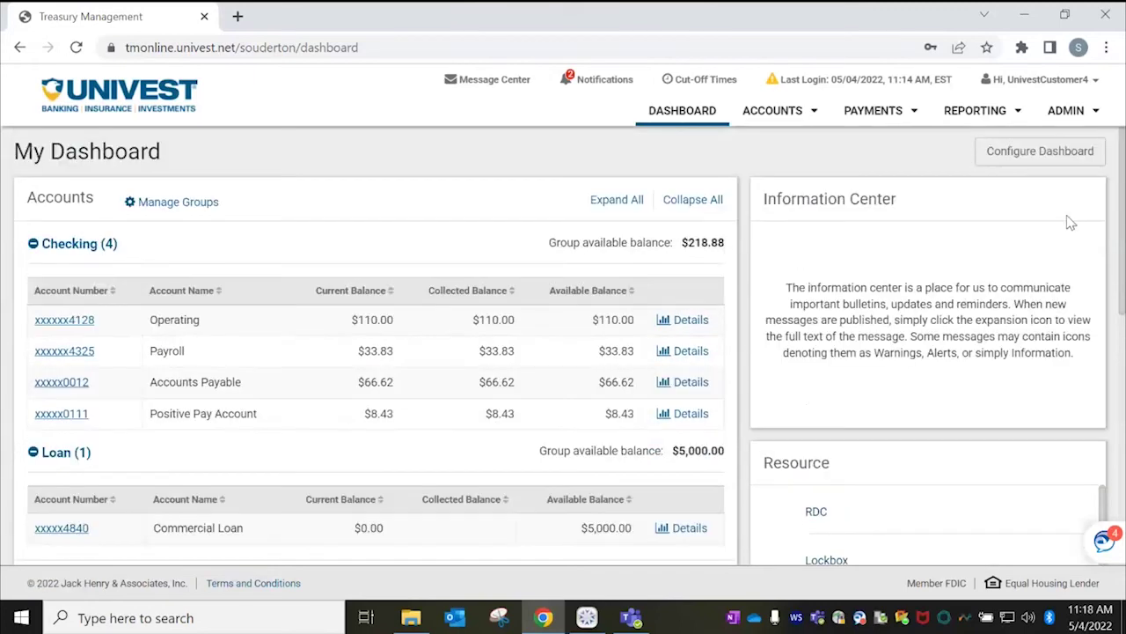
Search the Payroll account's transactions for the Year-To-Date date range.
{"action": "left_click", "coordinate": [70, 353]}
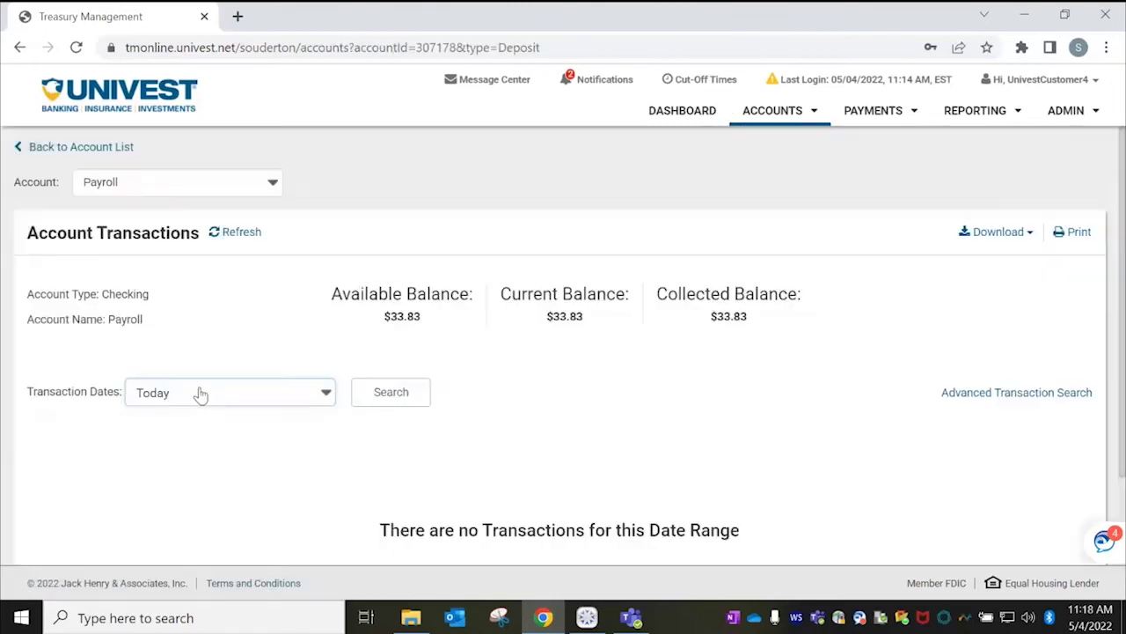
{"action": "left_click", "coordinate": [325, 393]}
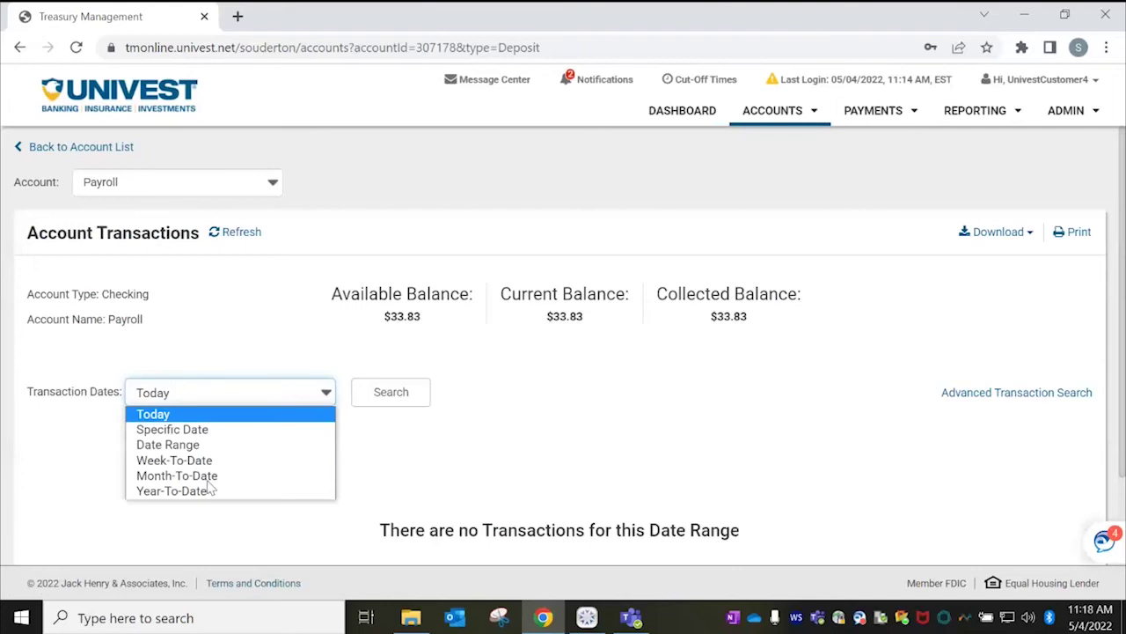
{"action": "left_click", "coordinate": [204, 491]}
{"action": "left_click", "coordinate": [379, 393]}
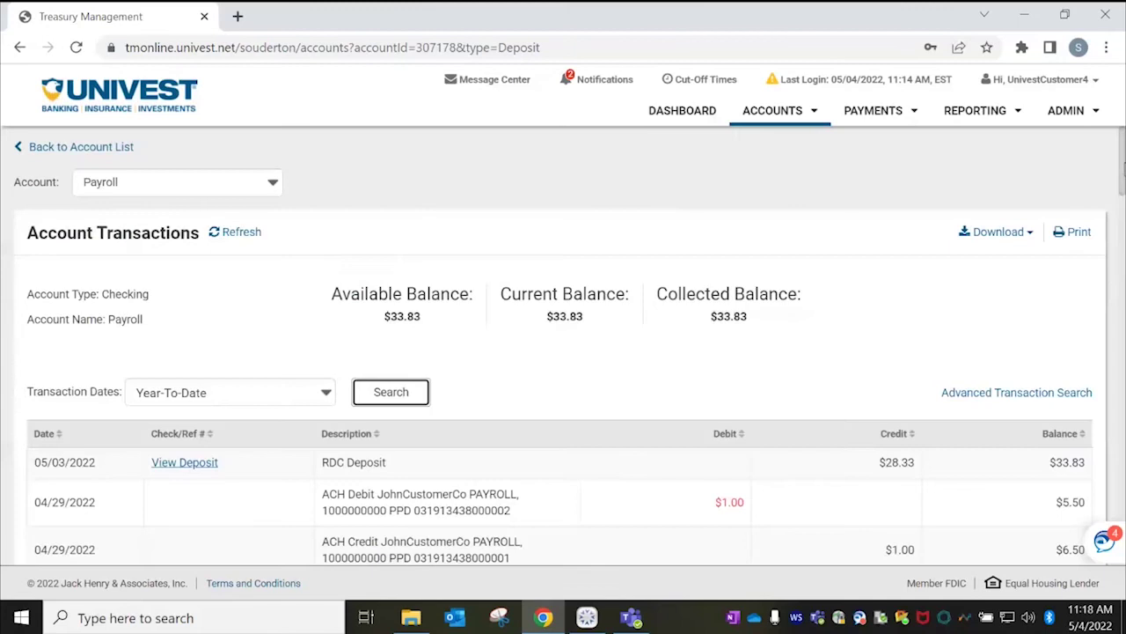
{"action": "left_click_drag", "start_coordinate": [1123, 163], "coordinate": [1124, 207]}
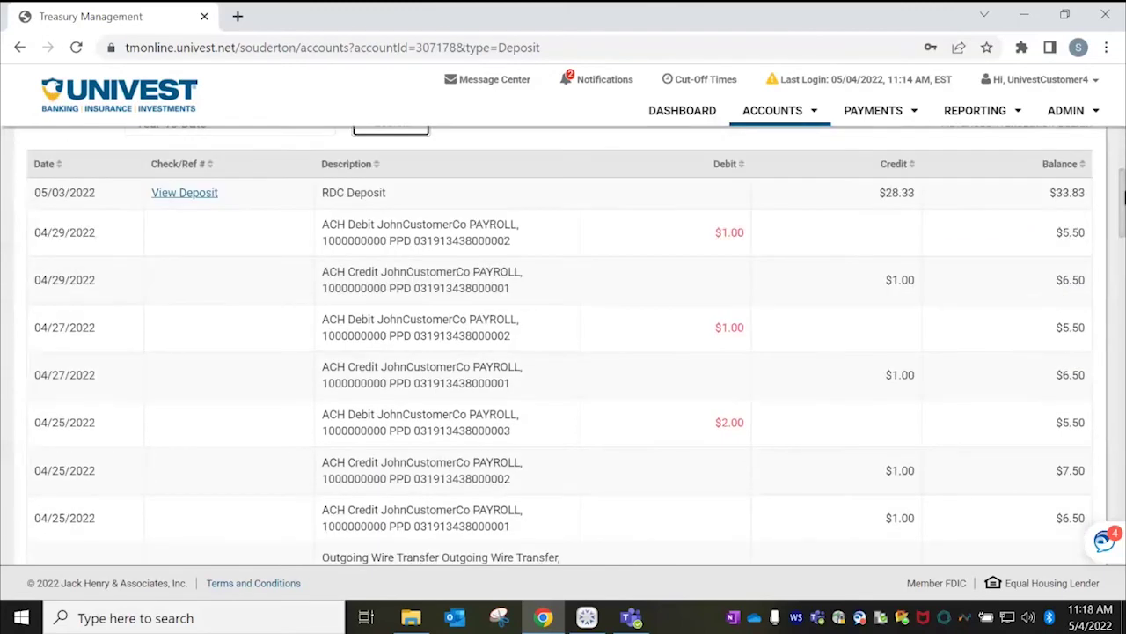
{"action": "scroll", "coordinate": [1123, 195], "scroll_direction": "up", "scroll_amount": 3}
View the images of the 05/03/2022 RDC Deposit and check 5434.
{"action": "left_click", "coordinate": [208, 370]}
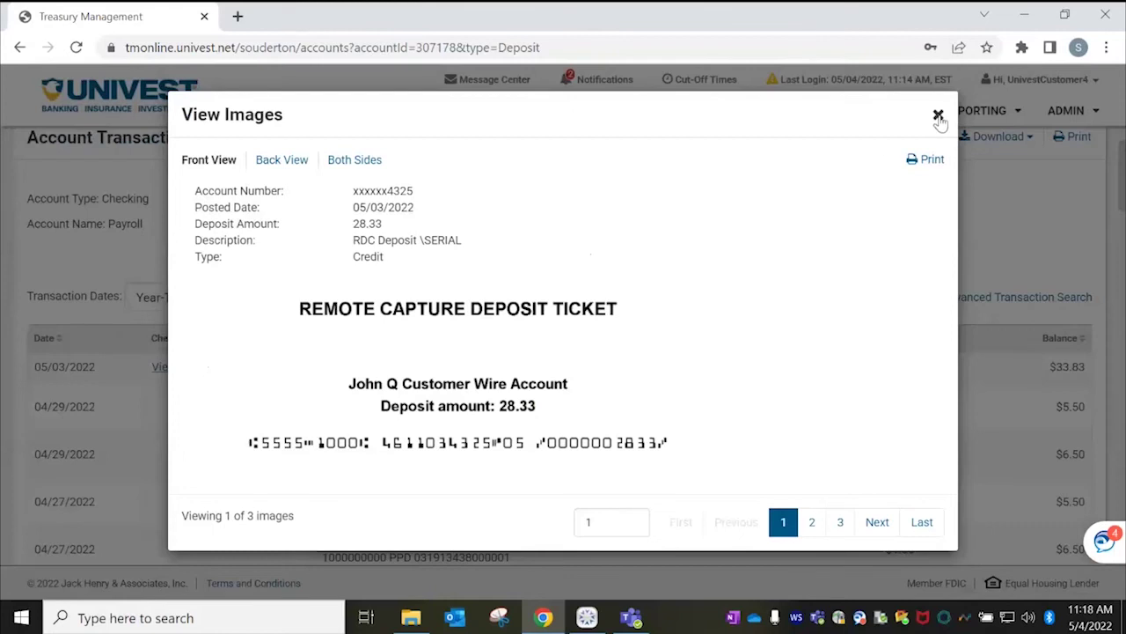
{"action": "left_click", "coordinate": [938, 117]}
{"action": "scroll", "coordinate": [295, 268], "scroll_direction": "down", "scroll_amount": 10}
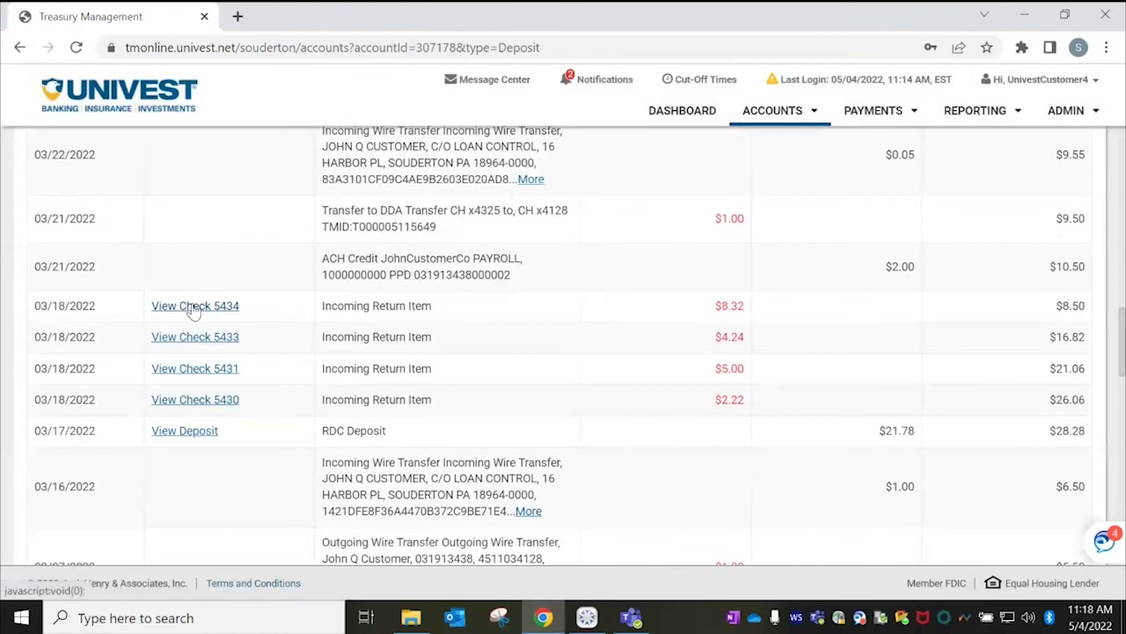
{"action": "left_click", "coordinate": [201, 314]}
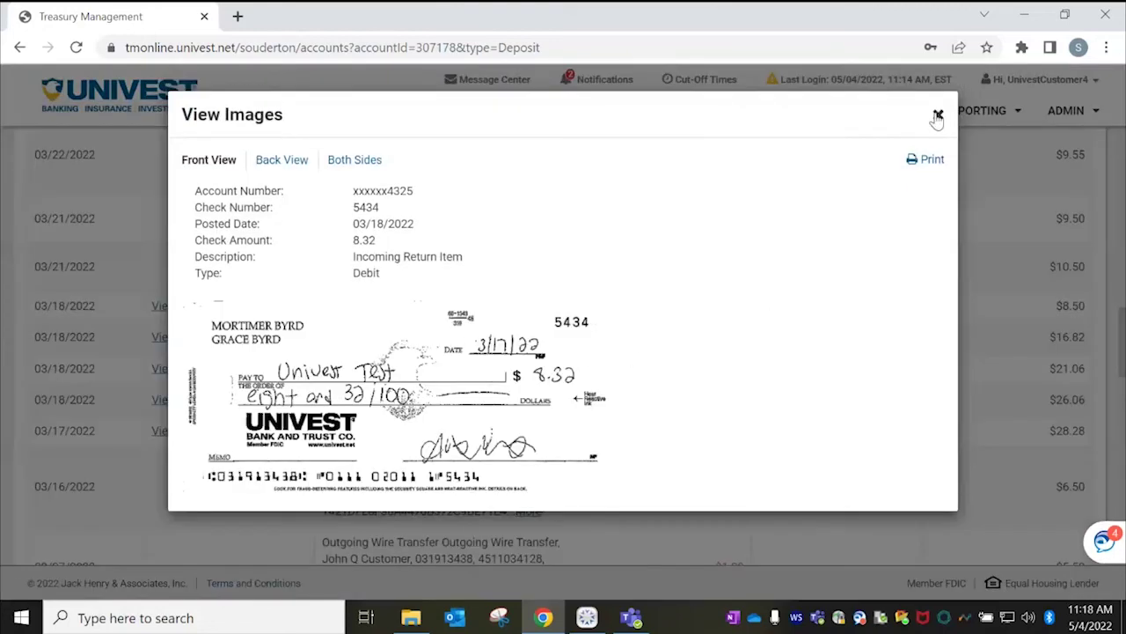
{"action": "left_click", "coordinate": [938, 114]}
{"action": "scroll", "coordinate": [1124, 405], "scroll_direction": "down", "scroll_amount": 1}
{"action": "scroll", "coordinate": [1124, 405], "scroll_direction": "down", "scroll_amount": 10}
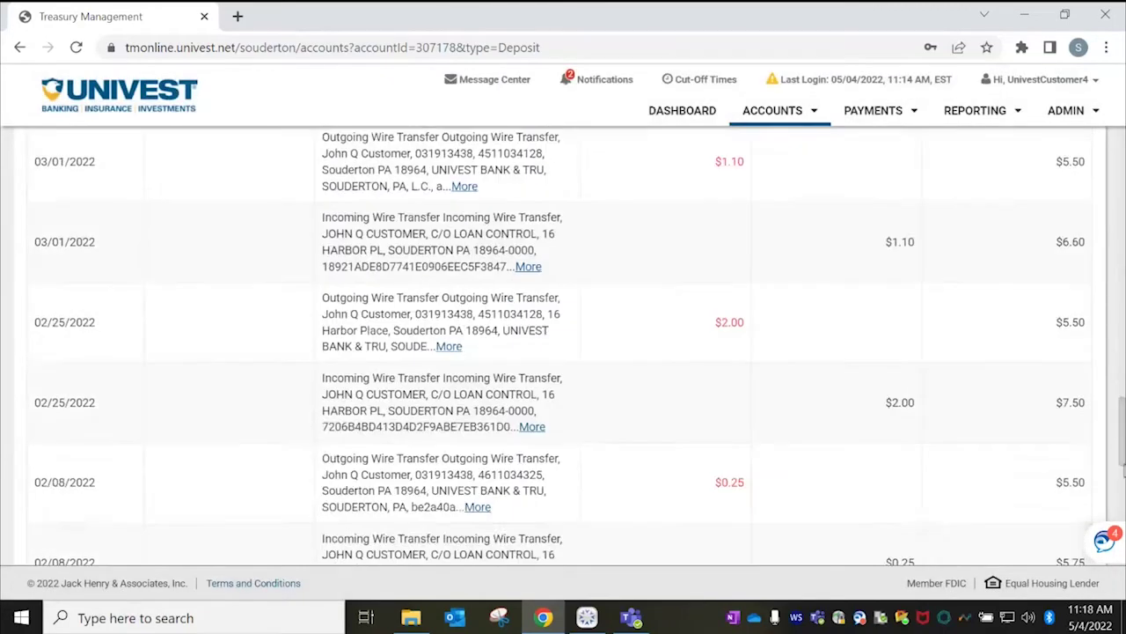
{"action": "scroll", "coordinate": [1110, 237], "scroll_direction": "up", "scroll_amount": 12}
{"action": "scroll", "coordinate": [1110, 238], "scroll_direction": "up", "scroll_amount": 10}
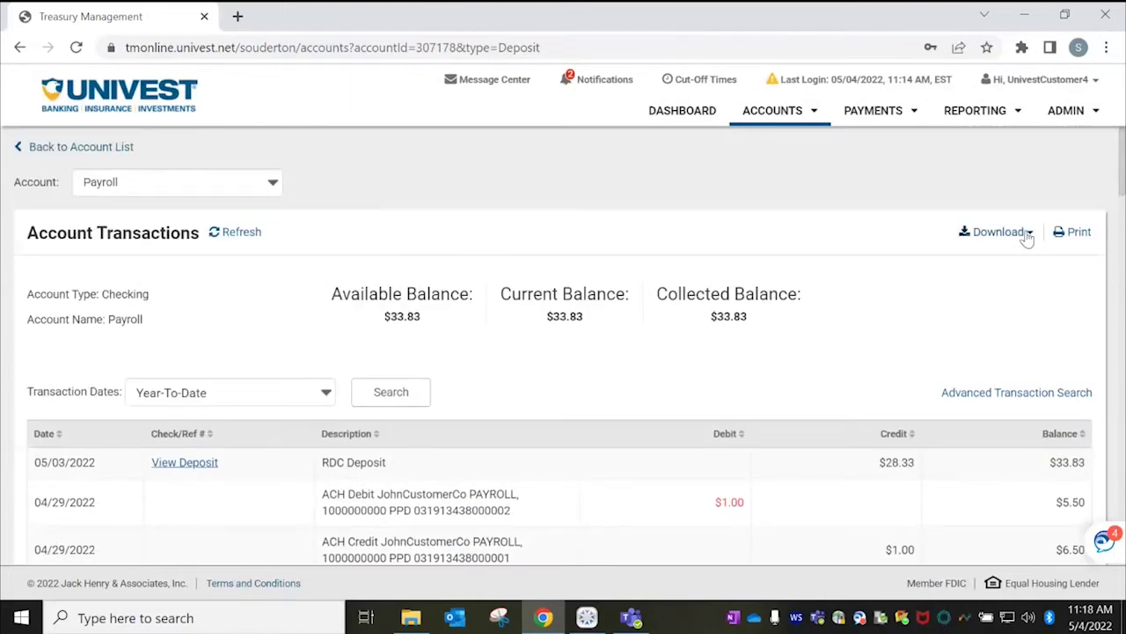
Look over the download formats, then switch the account to Operating.
{"action": "left_click", "coordinate": [1026, 235]}
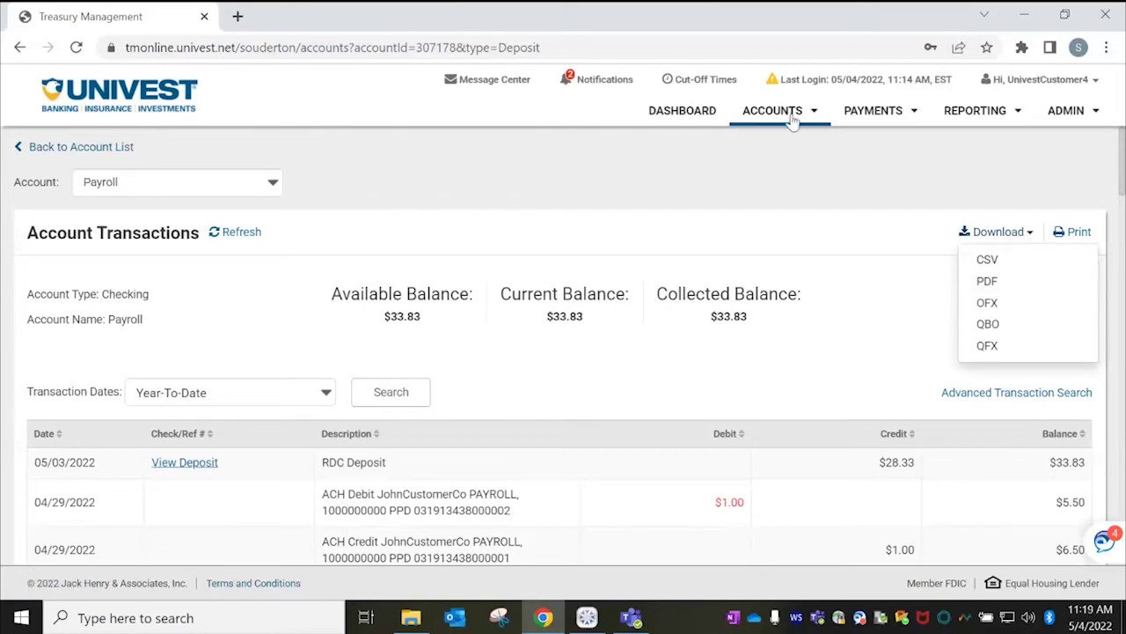
{"action": "mouse_move", "coordinate": [790, 117]}
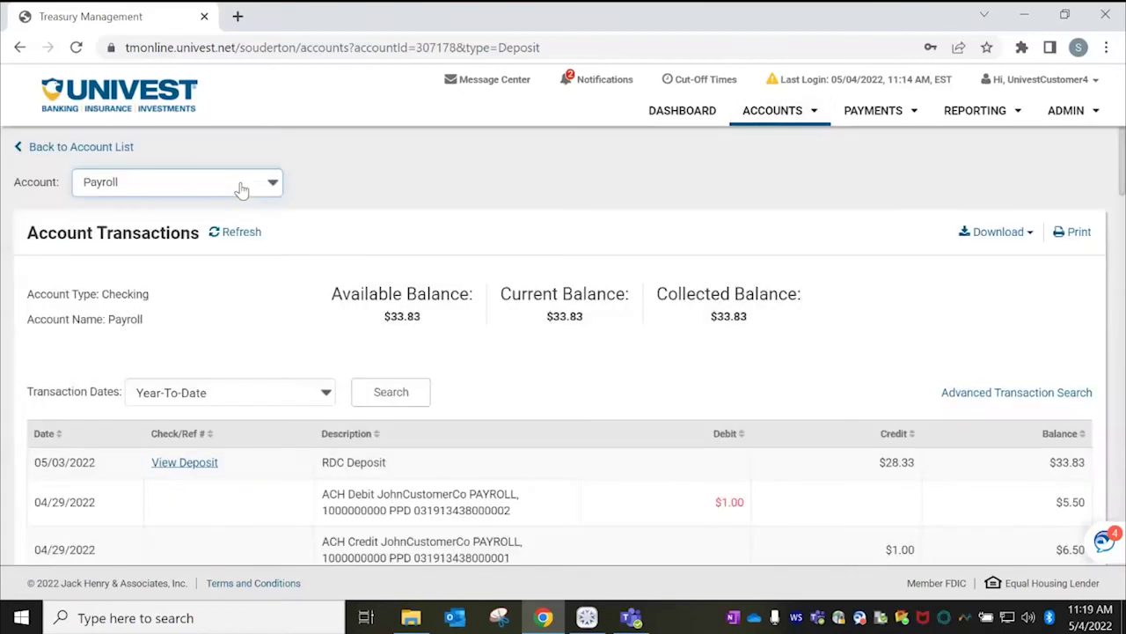
{"action": "left_click", "coordinate": [236, 191]}
{"action": "left_click", "coordinate": [169, 235]}
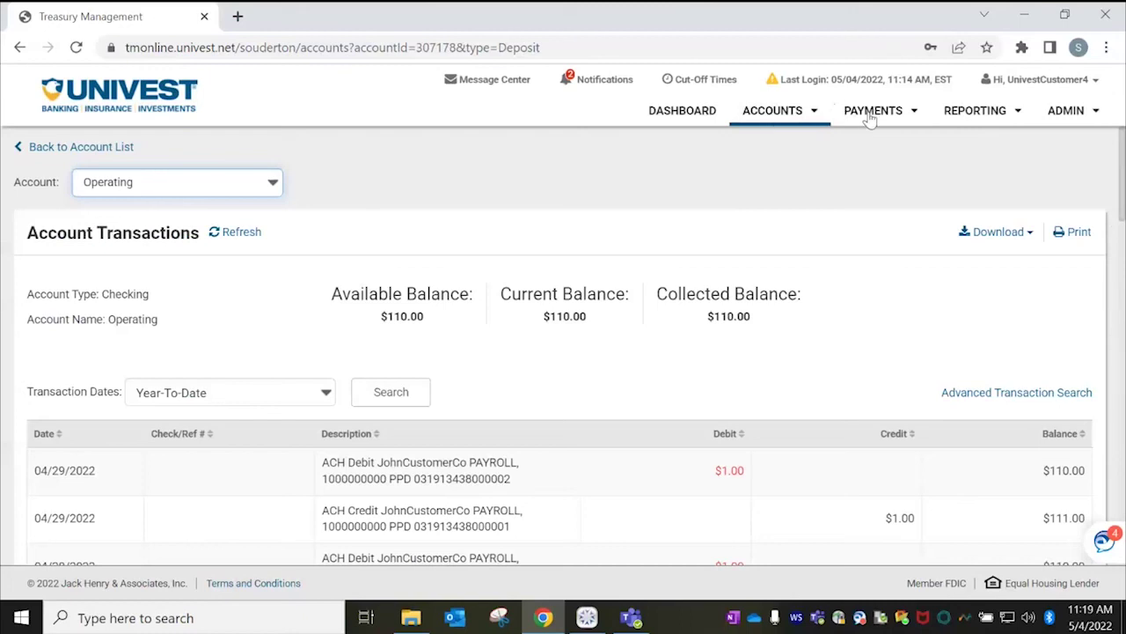
Start a new internal transfer from Operating to Payroll.
{"action": "left_click", "coordinate": [871, 114]}
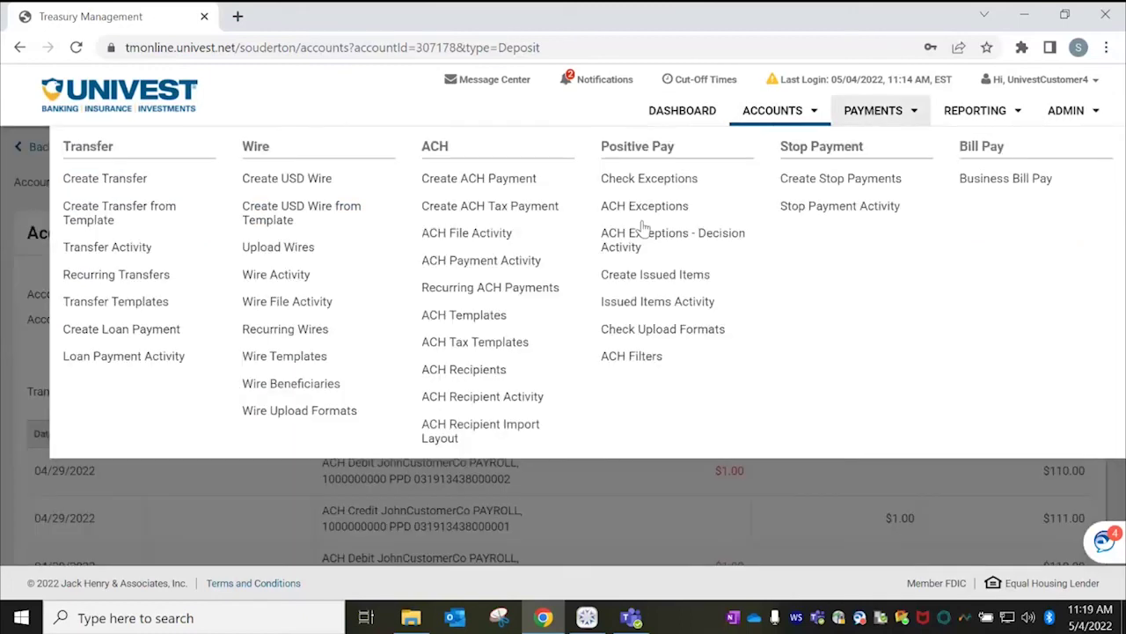
{"action": "left_click", "coordinate": [146, 181]}
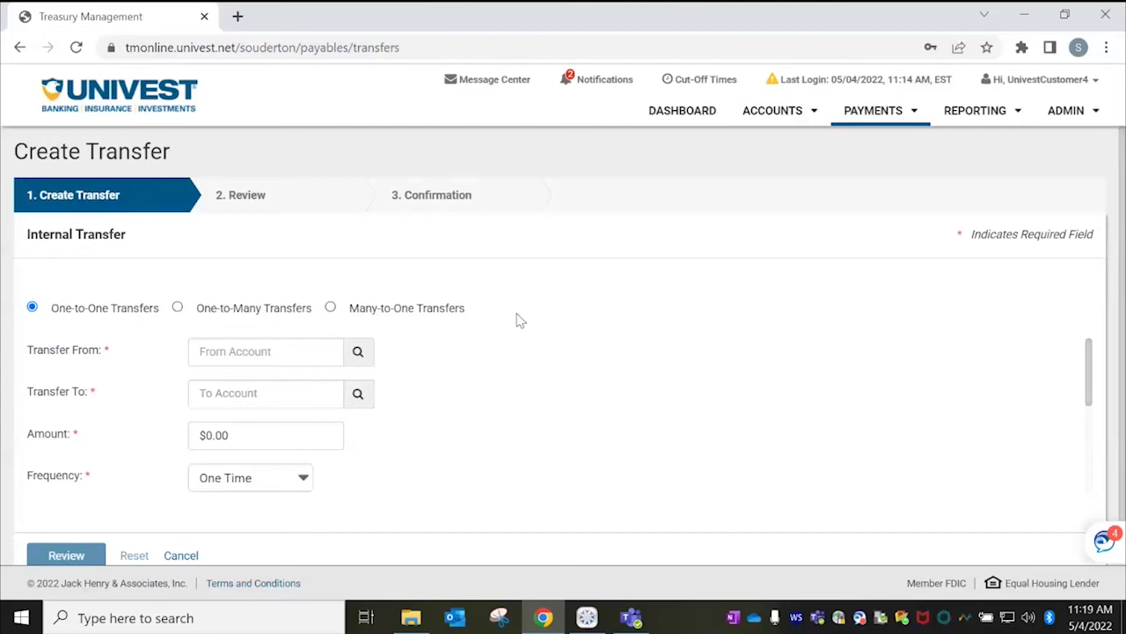
{"action": "left_click", "coordinate": [272, 351]}
{"action": "type", "text": "Operating"}
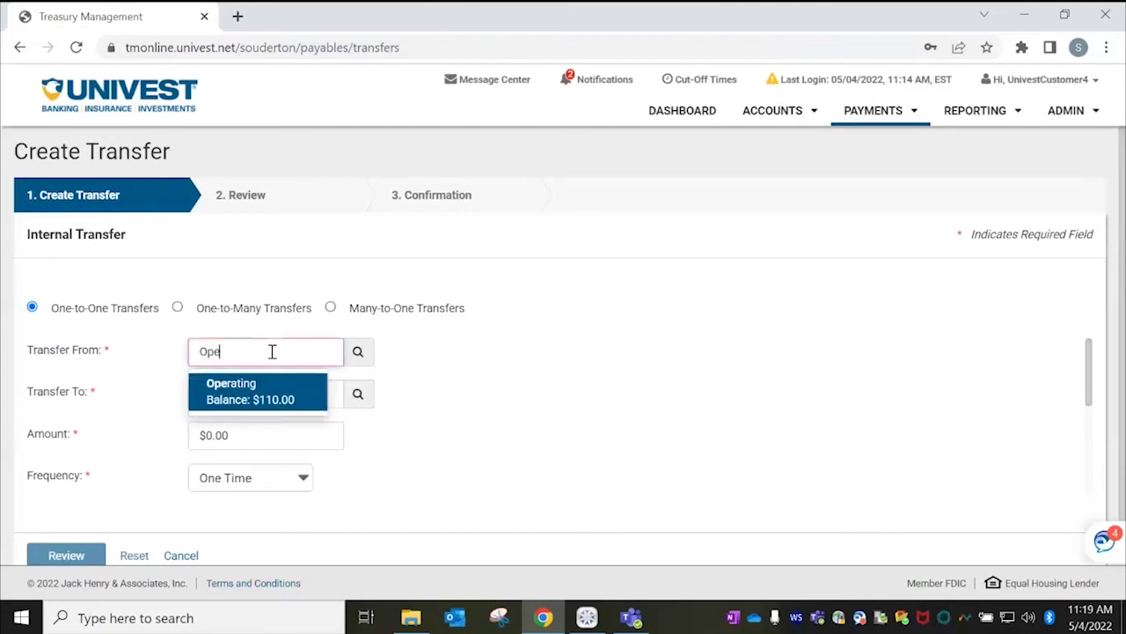
{"action": "left_click", "coordinate": [254, 398]}
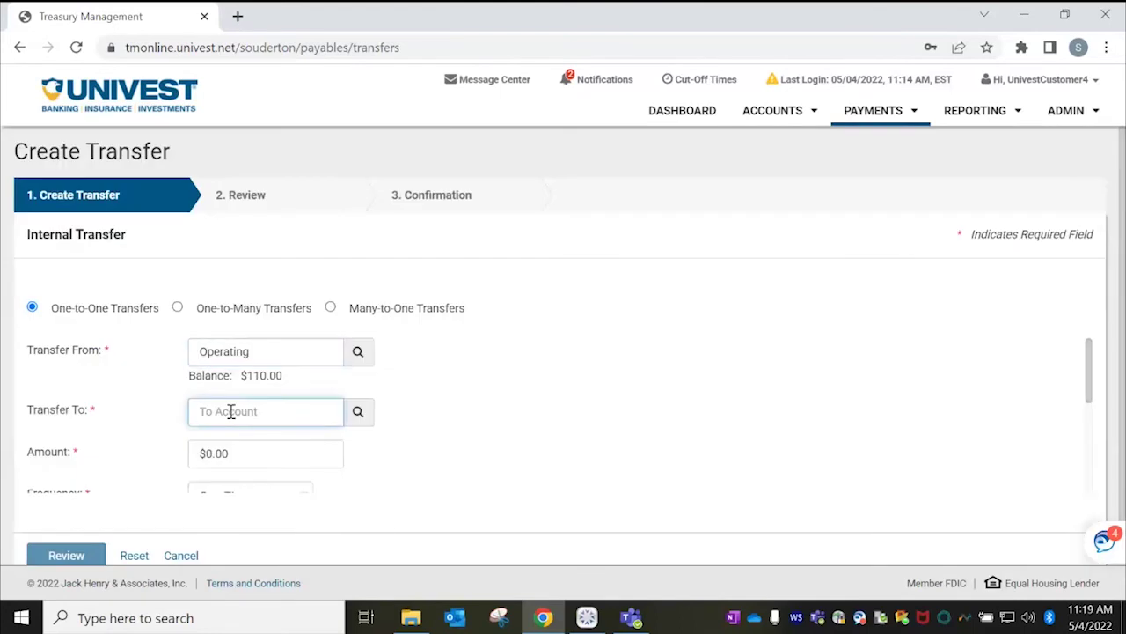
{"action": "type", "text": "payroll"}
{"action": "key", "text": "Return"}
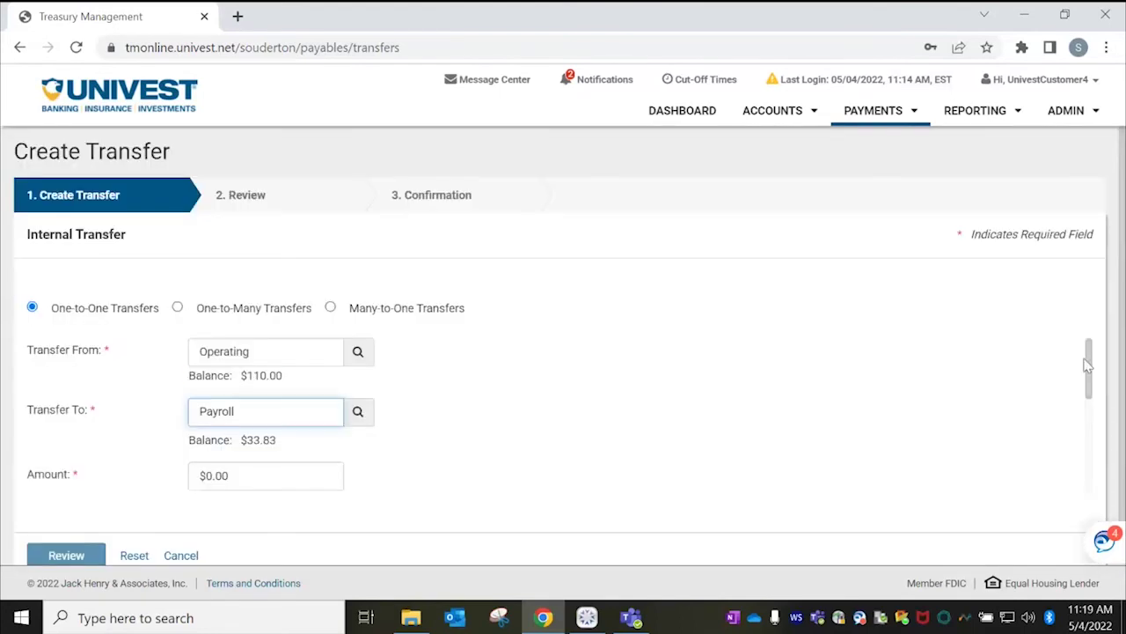
Set the transfer amount to $0.10.
{"action": "triple_click", "coordinate": [1091, 381]}
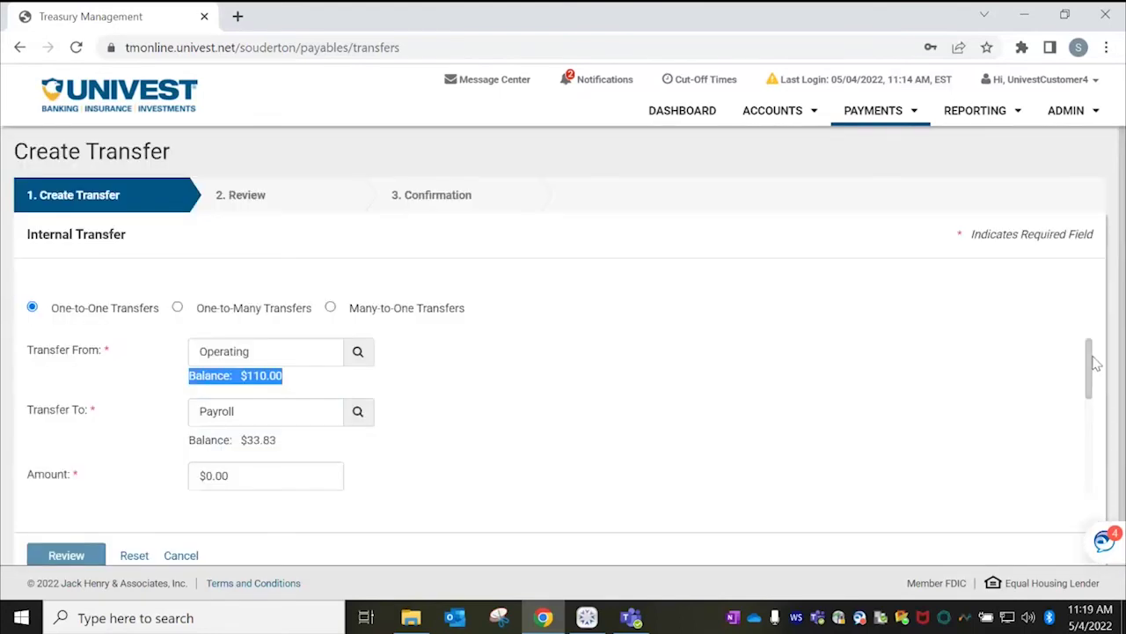
{"action": "left_click", "coordinate": [1091, 378]}
{"action": "triple_click", "coordinate": [1089, 378]}
{"action": "left_click_drag", "start_coordinate": [1090, 377], "coordinate": [1091, 402]}
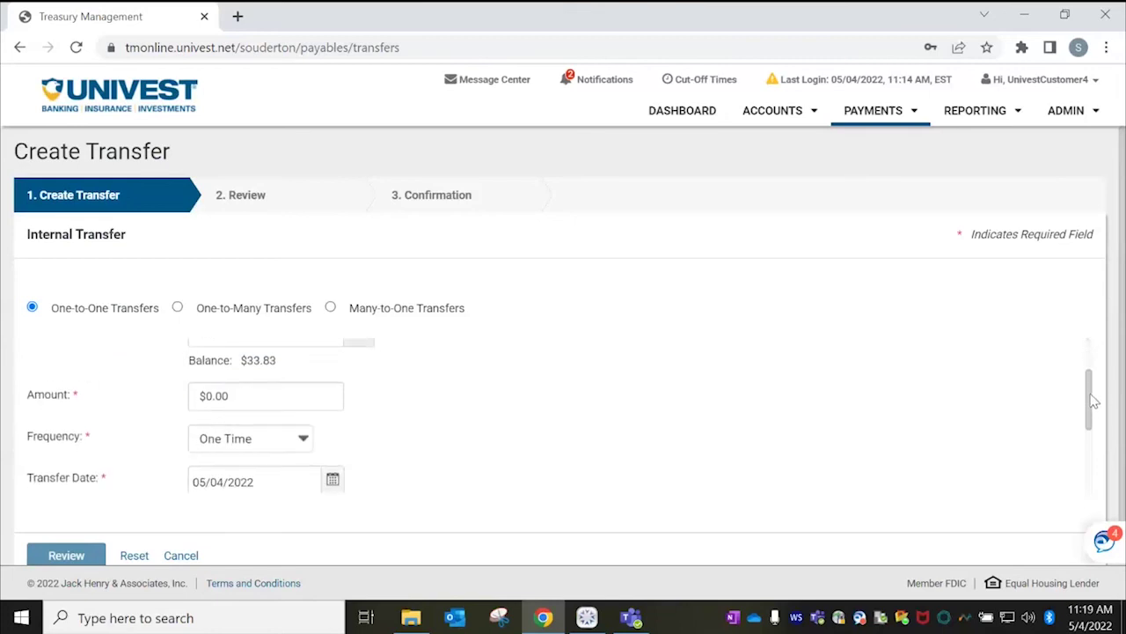
{"action": "left_click", "coordinate": [246, 387]}
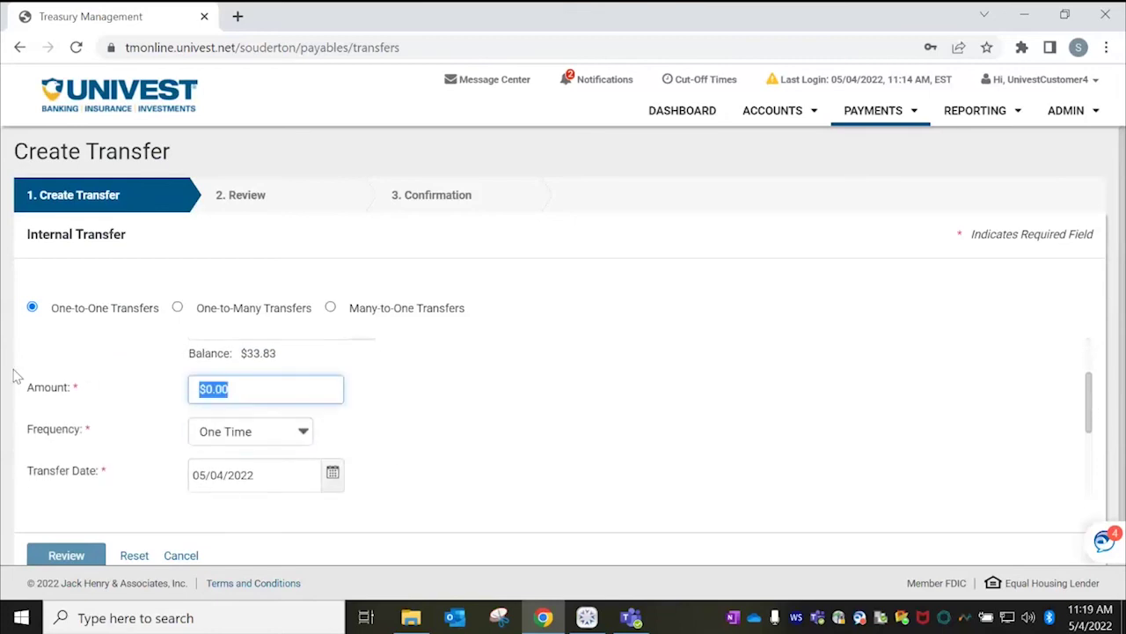
{"action": "type", "text": "0.10"}
{"action": "key", "text": "Tab"}
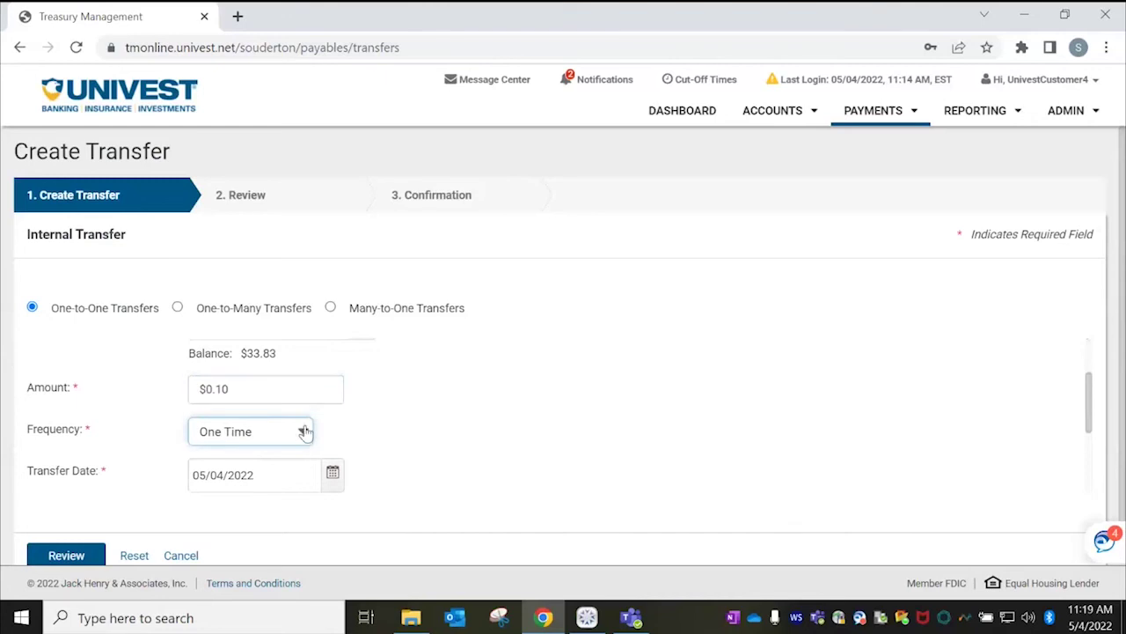
Keep One Time frequency and date 05/04/2022, then review and confirm the transfer.
{"action": "left_click", "coordinate": [304, 432]}
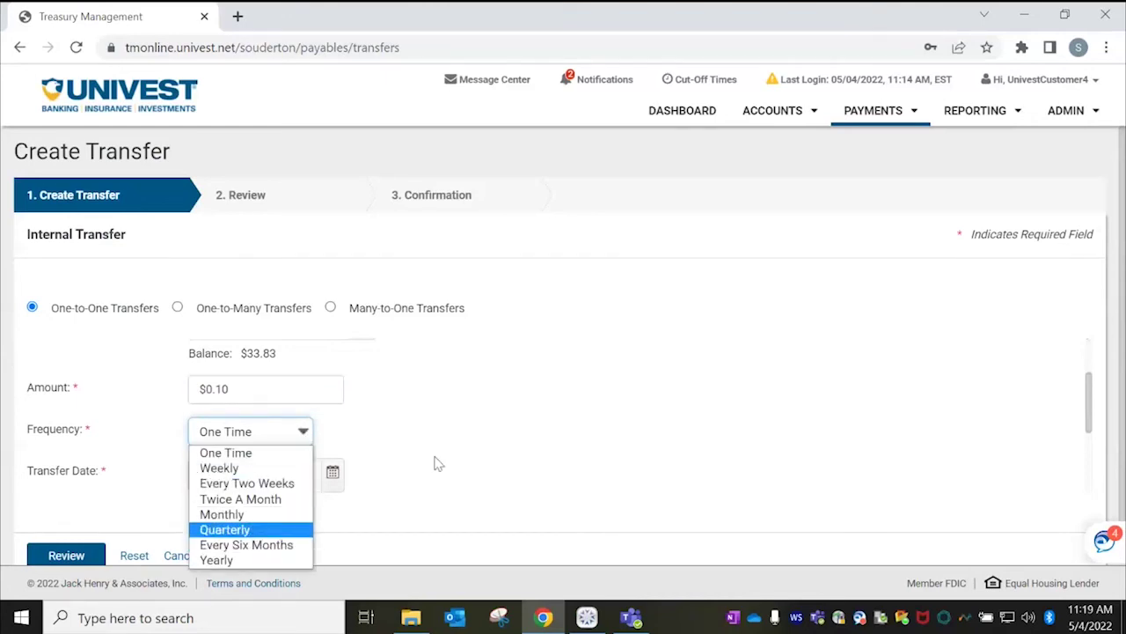
{"action": "left_click", "coordinate": [331, 476]}
{"action": "left_click", "coordinate": [333, 476]}
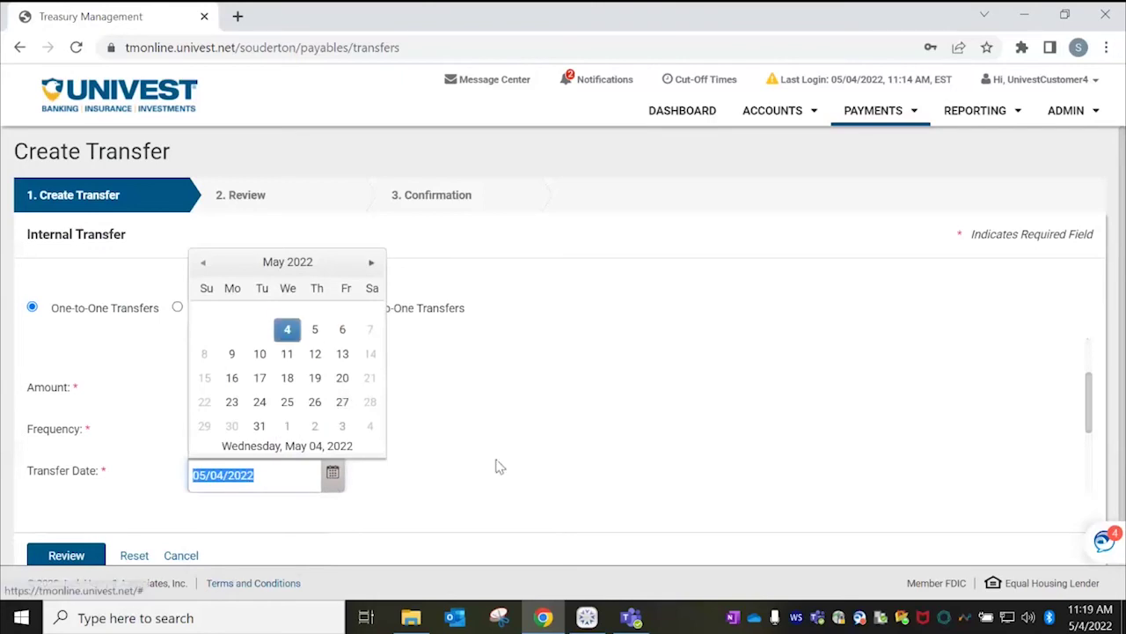
{"action": "left_click", "coordinate": [676, 467]}
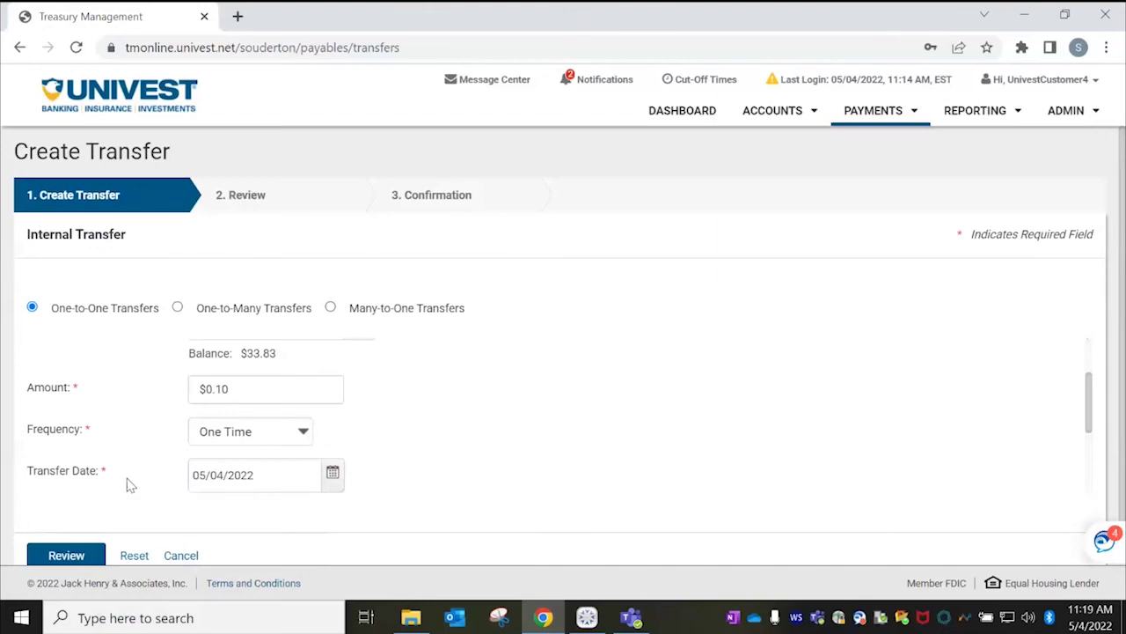
{"action": "left_click", "coordinate": [66, 553]}
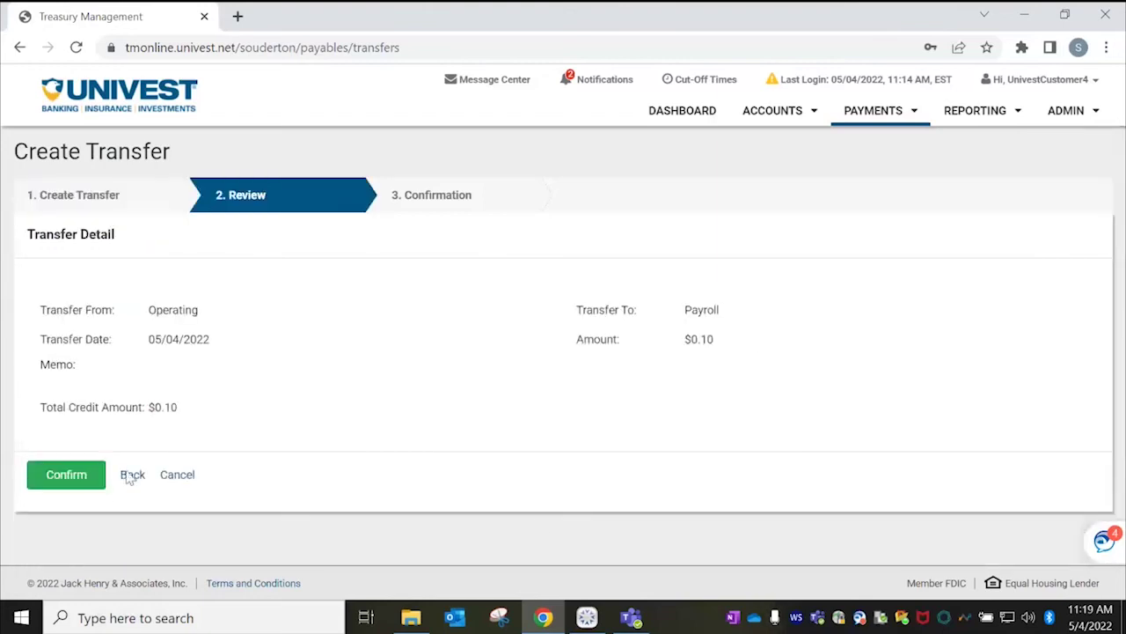
{"action": "left_click", "coordinate": [81, 484]}
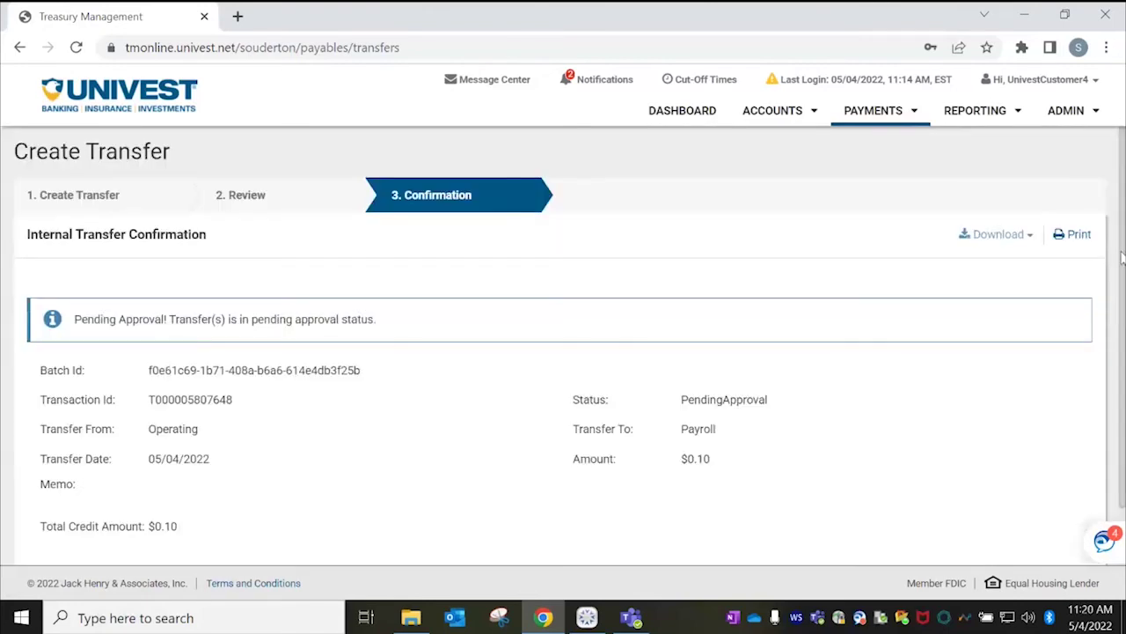
Open Create Loan Payment and inspect the Payment Option choices, leaving Regular Payment selected.
{"action": "left_click", "coordinate": [874, 114]}
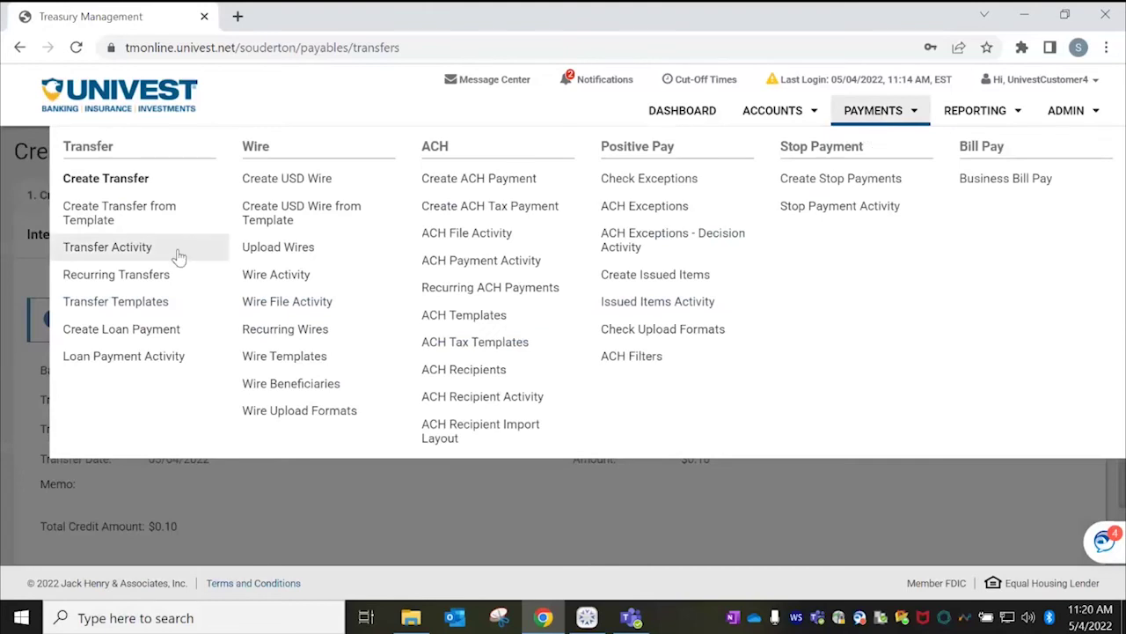
{"action": "left_click", "coordinate": [150, 333]}
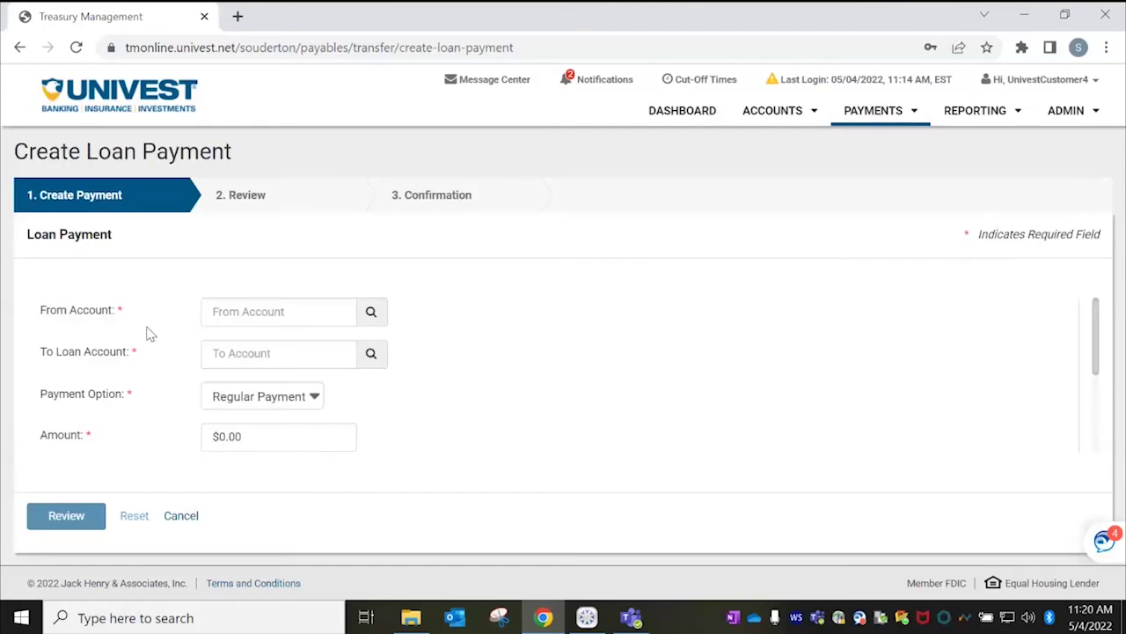
{"action": "left_click", "coordinate": [314, 398]}
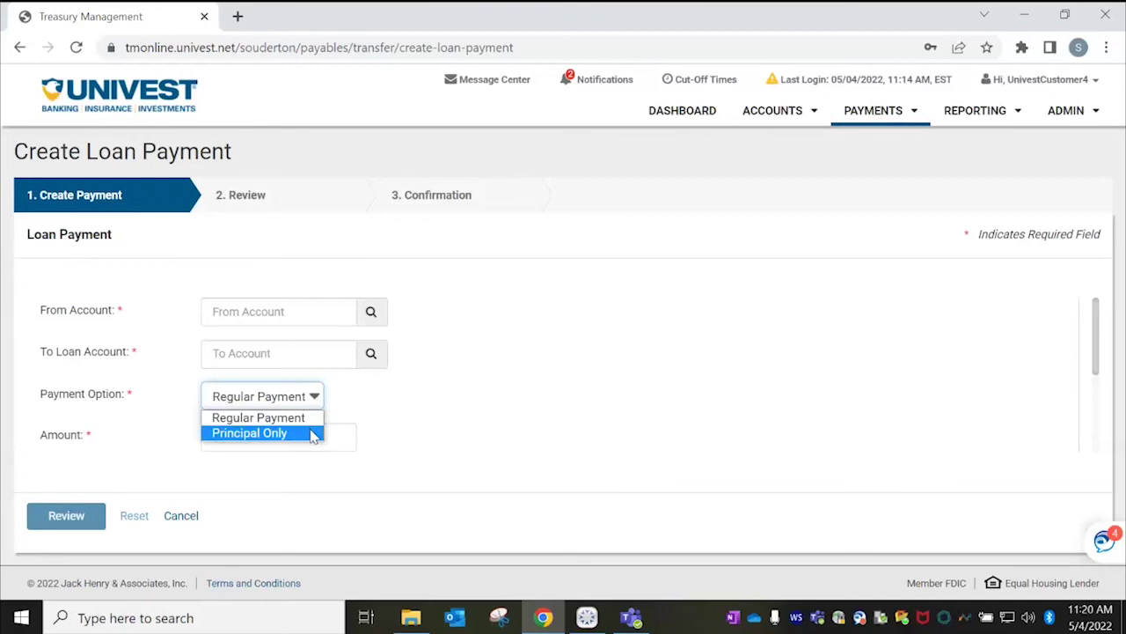
{"action": "left_click", "coordinate": [884, 117]}
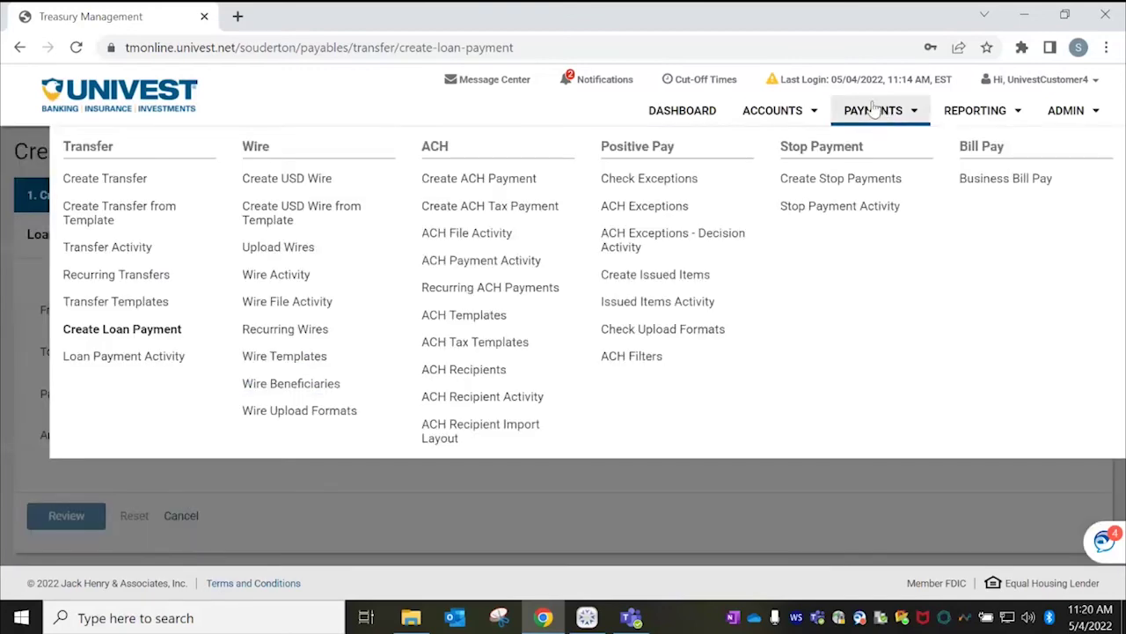
Start a new USD wire debiting the Operating account.
{"action": "left_click", "coordinate": [313, 187]}
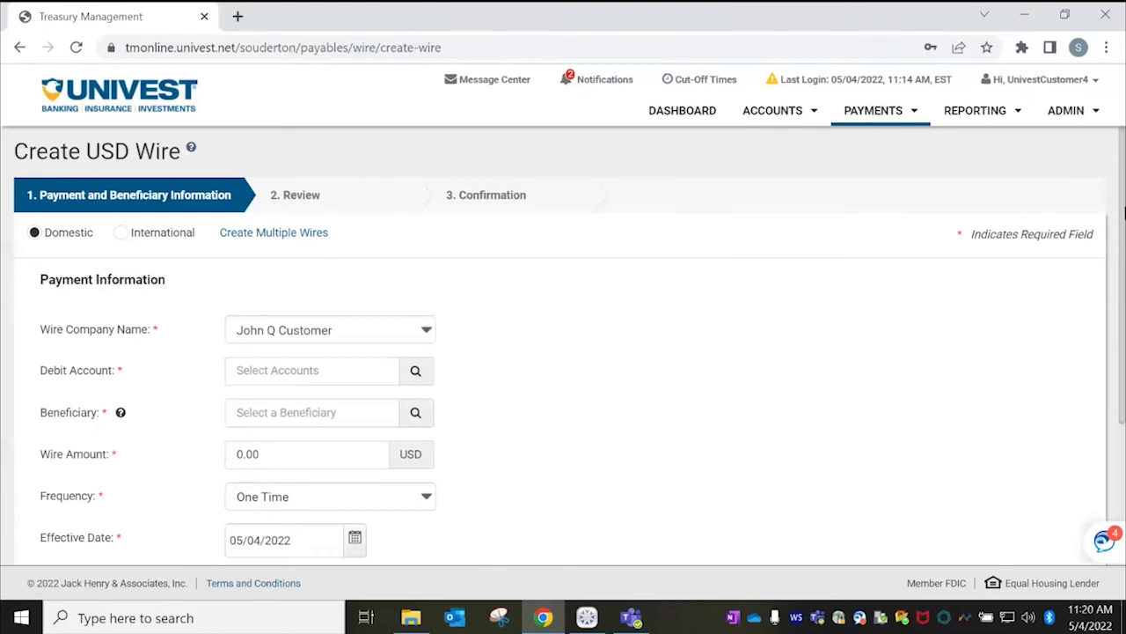
{"action": "scroll", "coordinate": [1123, 211], "scroll_direction": "down", "scroll_amount": 1}
{"action": "left_click", "coordinate": [162, 269]}
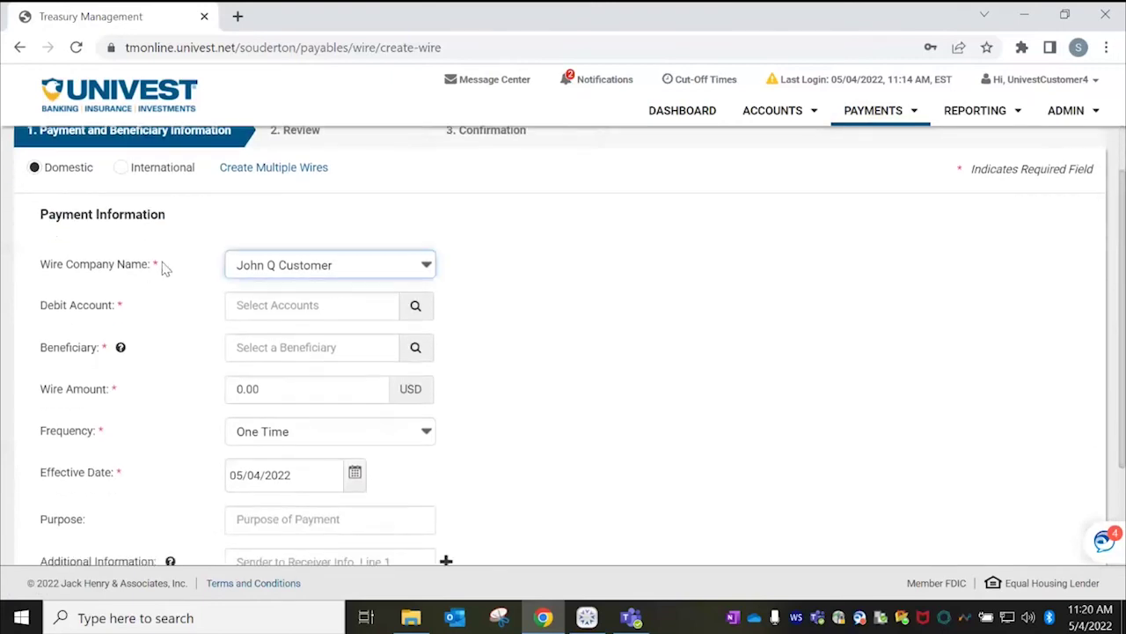
{"action": "left_click_drag", "start_coordinate": [159, 270], "coordinate": [136, 268]}
{"action": "left_click", "coordinate": [164, 271]}
{"action": "left_click", "coordinate": [428, 310]}
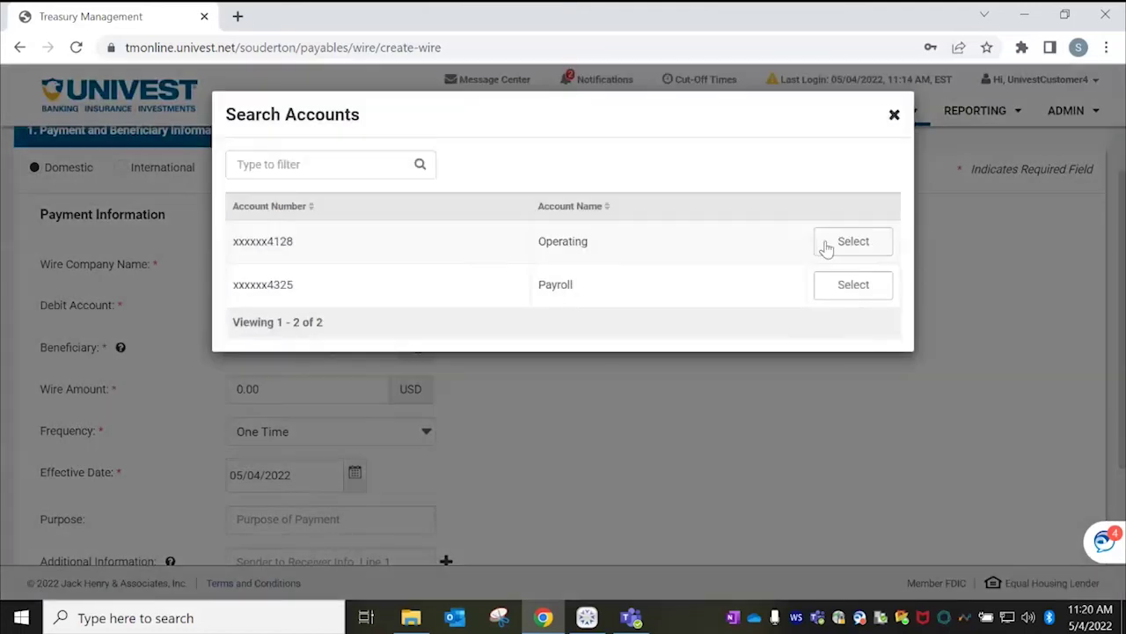
{"action": "left_click", "coordinate": [853, 243]}
Choose Univest Vendor as the wire's beneficiary.
{"action": "left_click", "coordinate": [346, 347]}
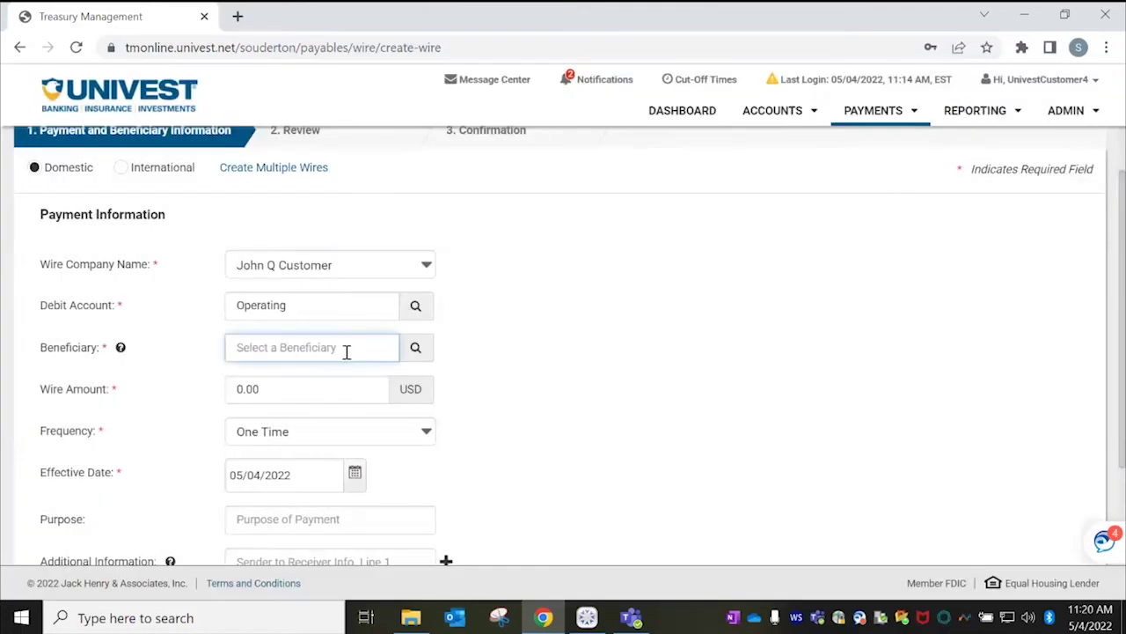
{"action": "left_click", "coordinate": [416, 347]}
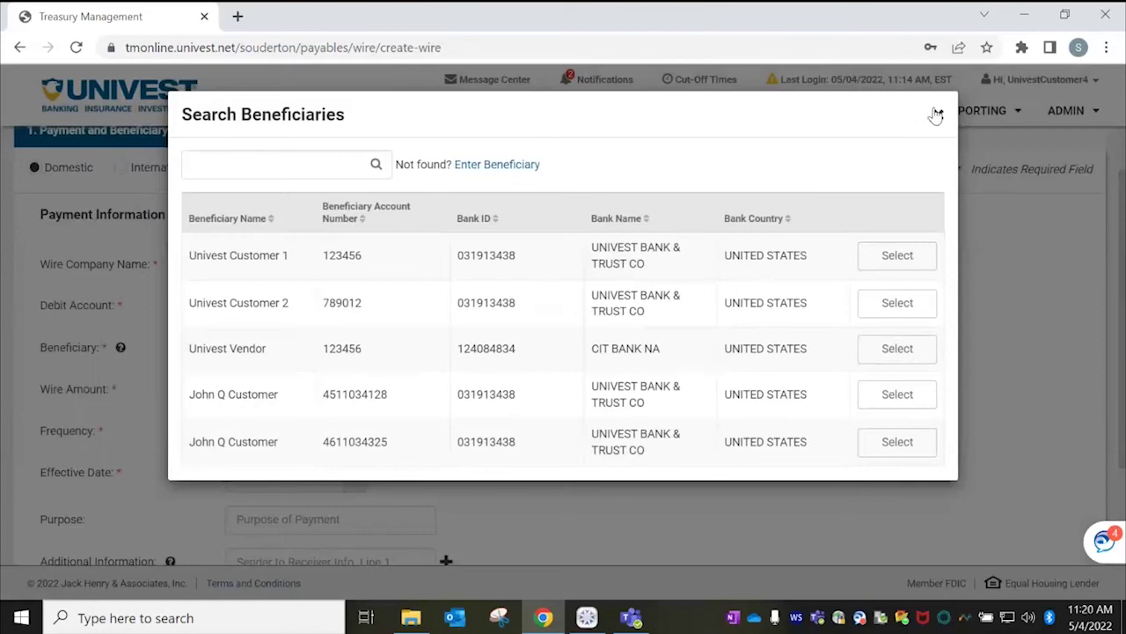
{"action": "left_click", "coordinate": [938, 114]}
{"action": "left_click", "coordinate": [242, 349]}
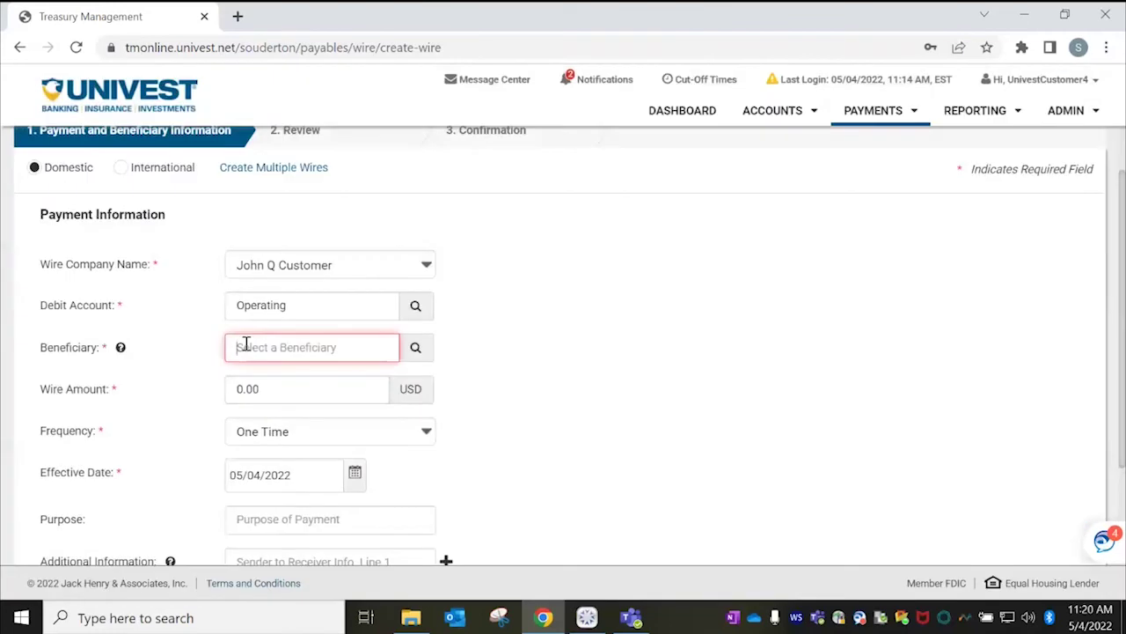
{"action": "left_click", "coordinate": [412, 350]}
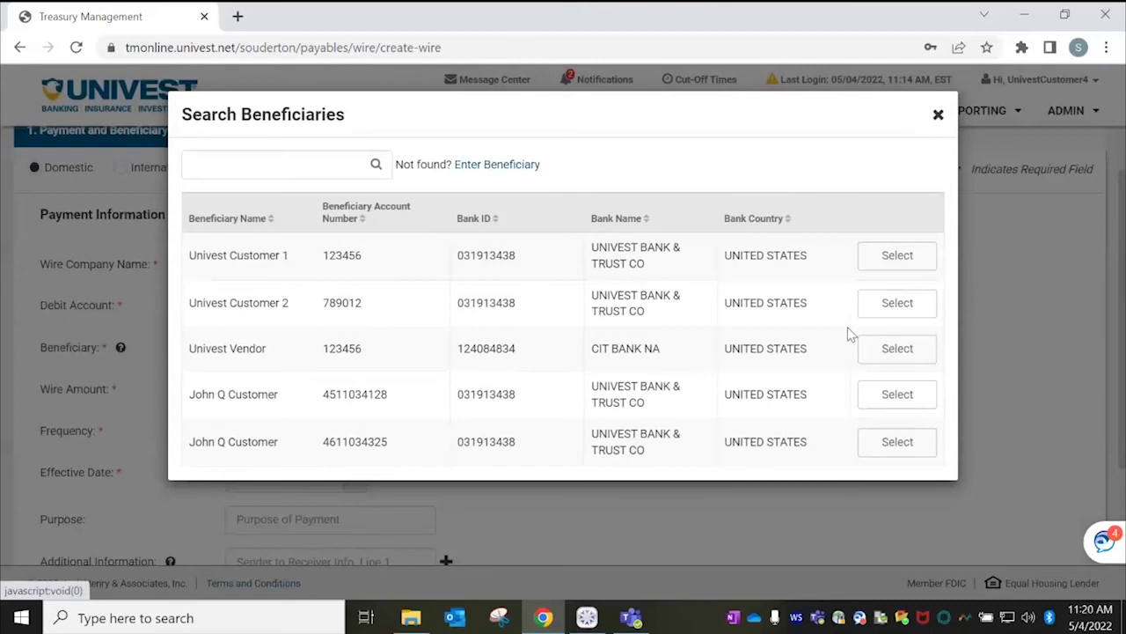
{"action": "left_click", "coordinate": [884, 348]}
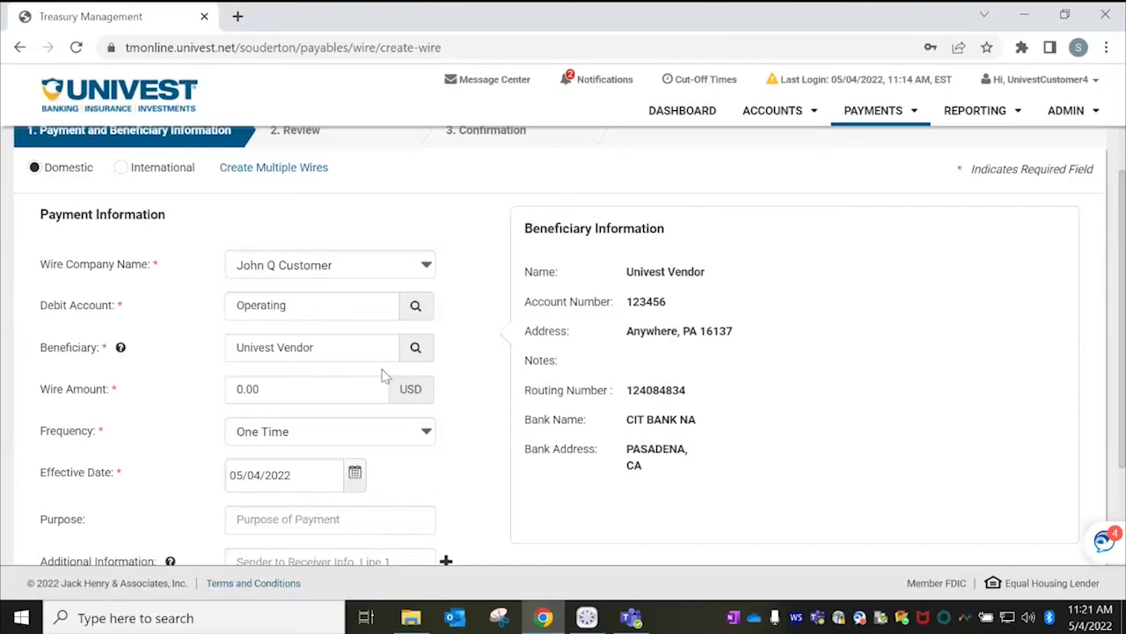
Enter 0.25 as the amount and Invoice #200 as additional information, then review.
{"action": "left_click", "coordinate": [258, 388]}
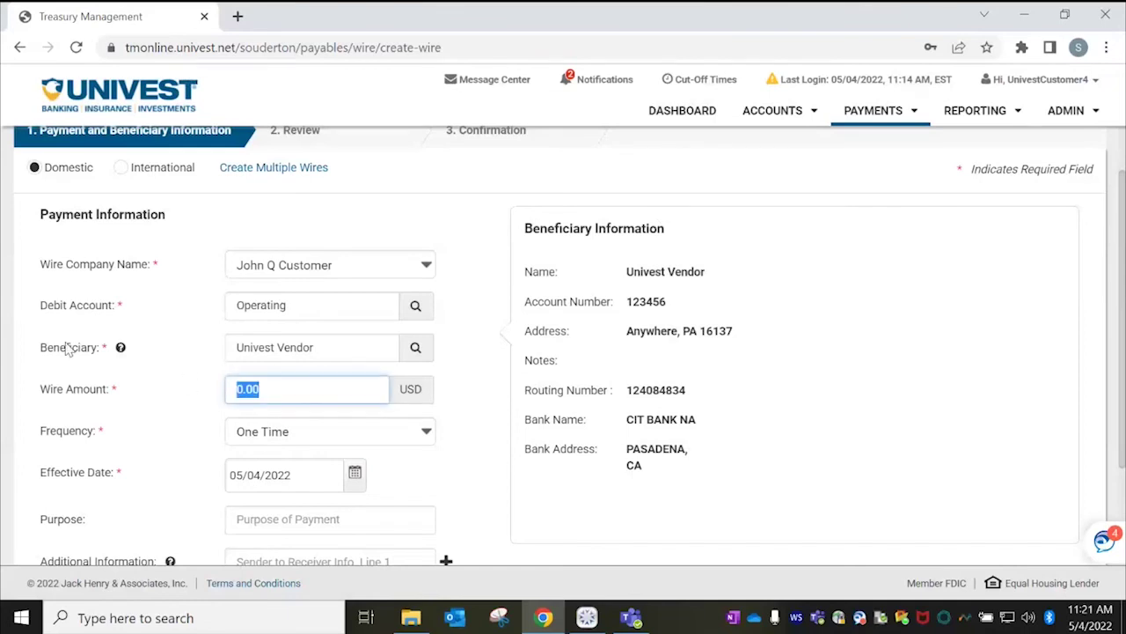
{"action": "type", "text": ".25"}
{"action": "scroll", "coordinate": [1124, 302], "scroll_direction": "down", "scroll_amount": 2}
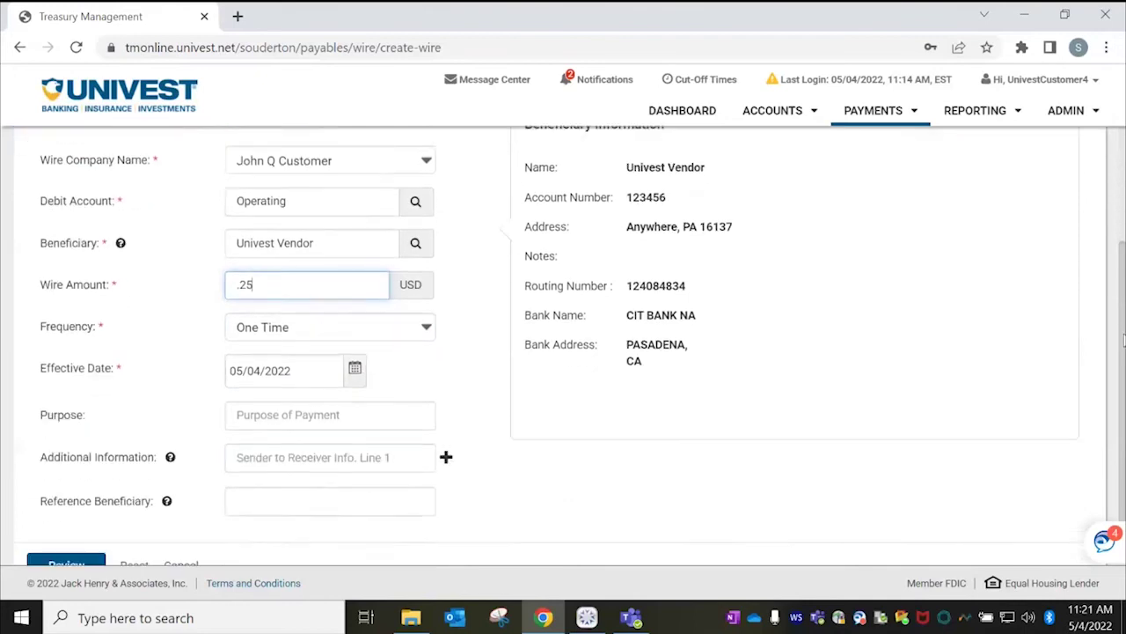
{"action": "left_click", "coordinate": [238, 448]}
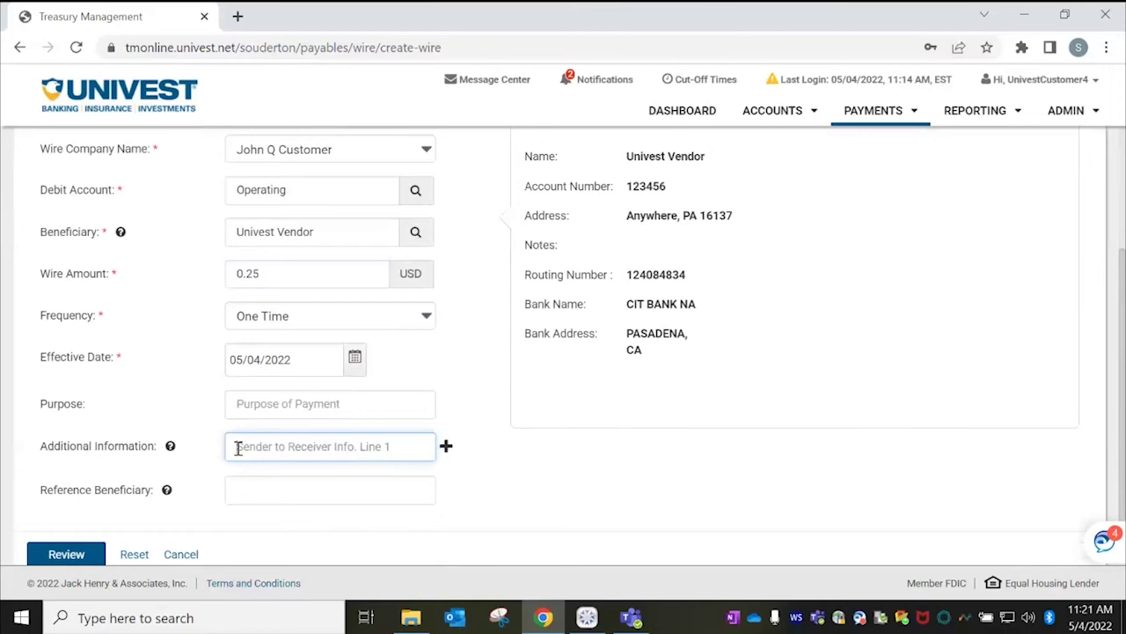
{"action": "type", "text": "Invoice #200"}
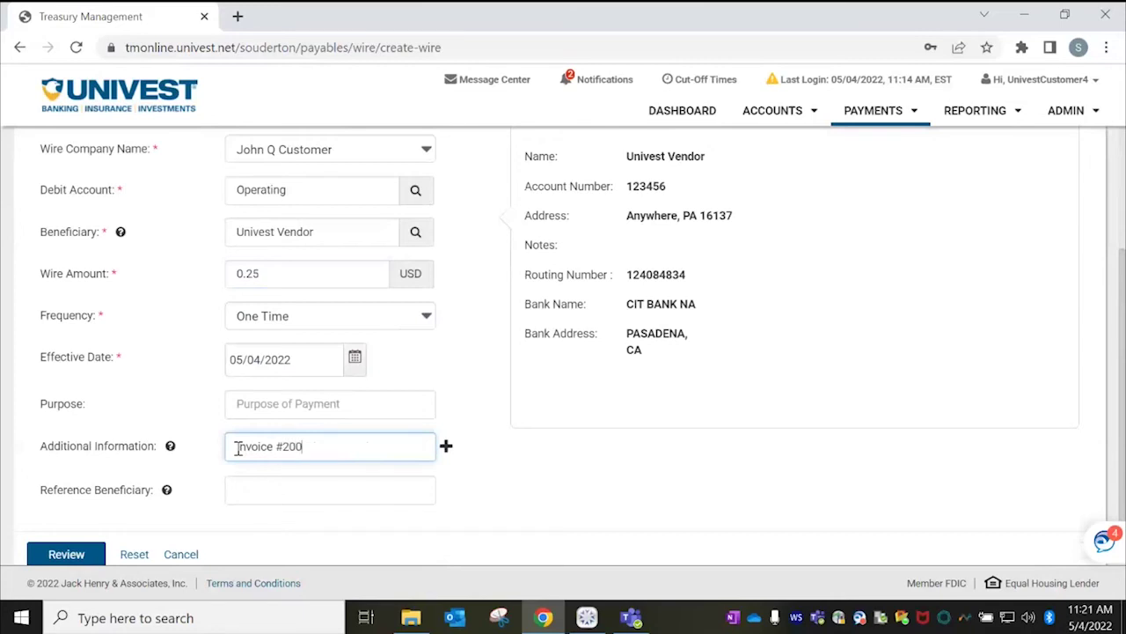
{"action": "scroll", "coordinate": [1122, 363], "scroll_direction": "up", "scroll_amount": 1}
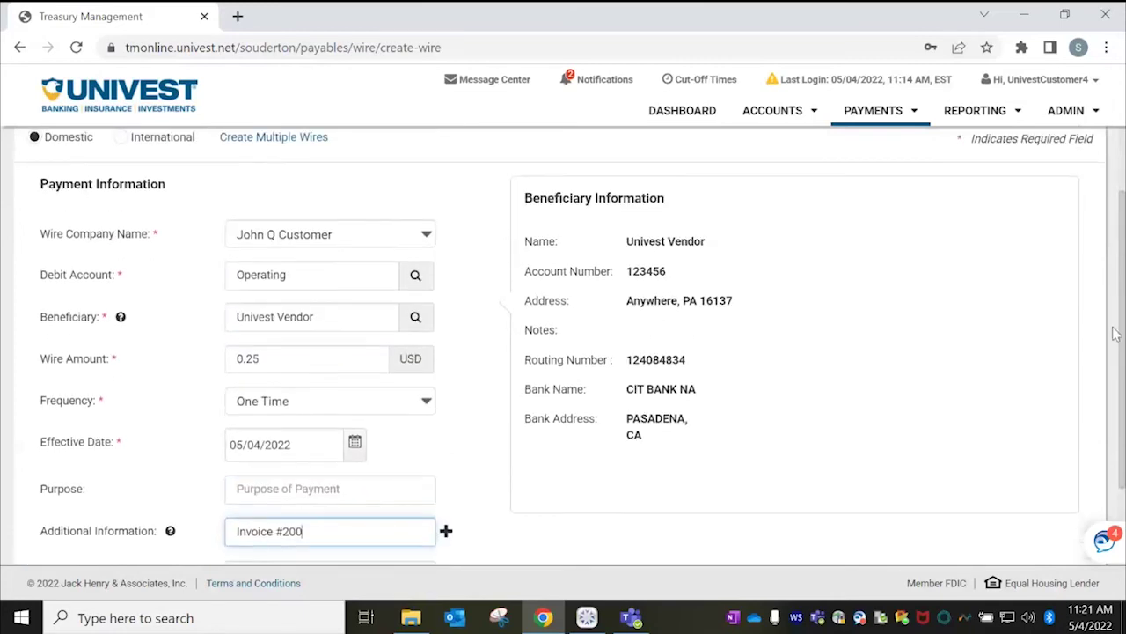
{"action": "scroll", "coordinate": [1122, 370], "scroll_direction": "down", "scroll_amount": 1}
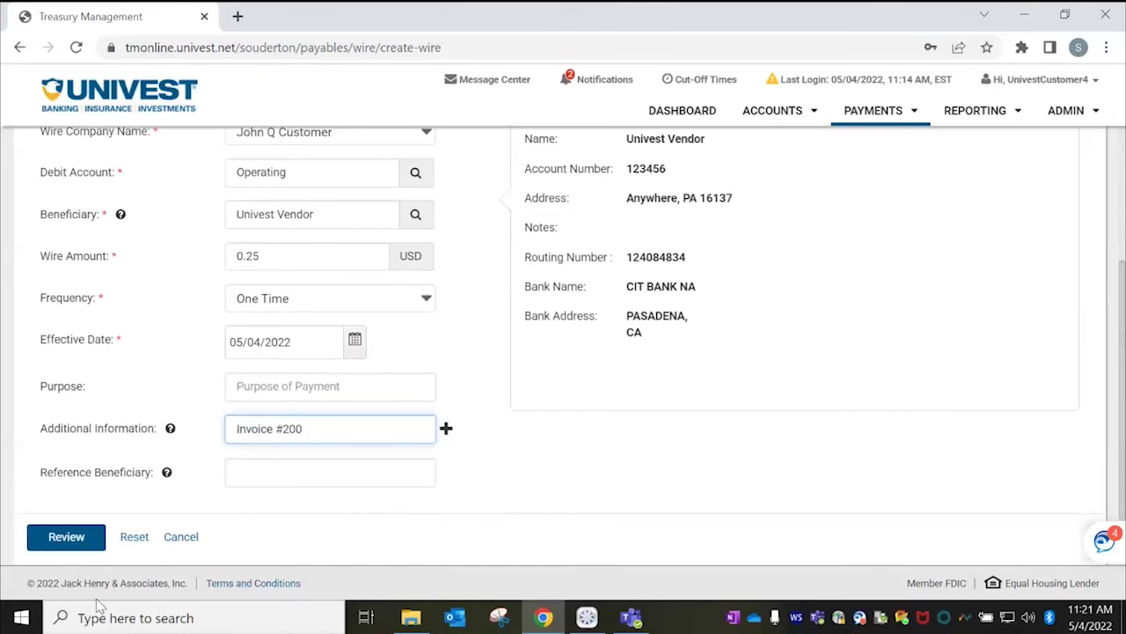
{"action": "left_click", "coordinate": [66, 539]}
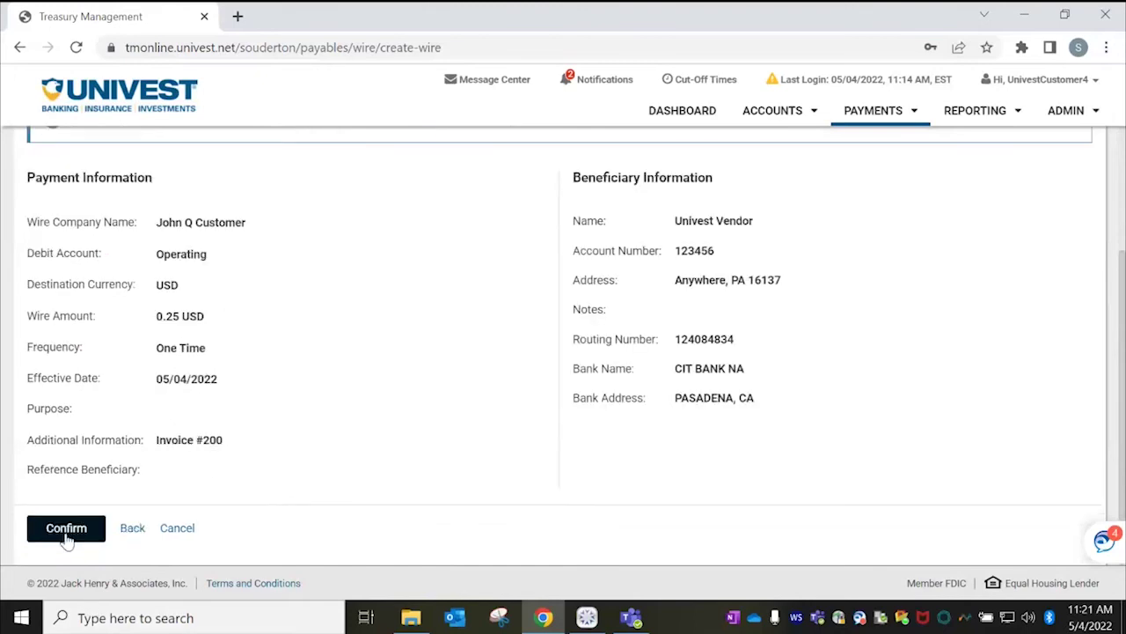
Confirm the $0.25 Univest Vendor wire, highlight its Pending Approval message, then go to DASHBOARD.
{"action": "left_click", "coordinate": [67, 531]}
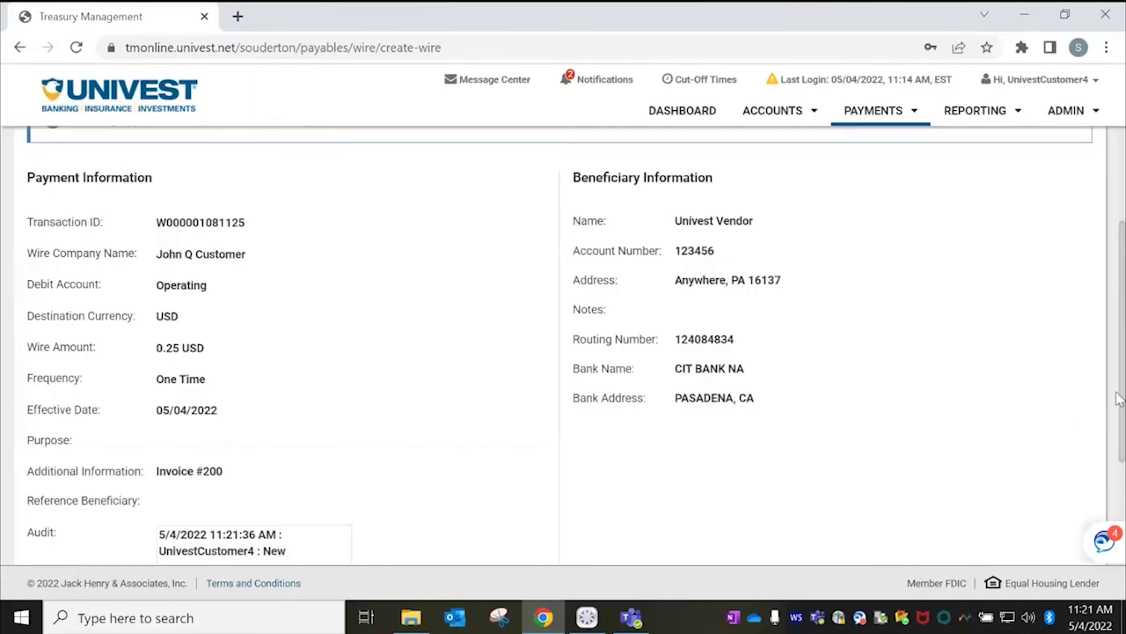
{"action": "scroll", "coordinate": [376, 294], "scroll_direction": "up", "scroll_amount": 2}
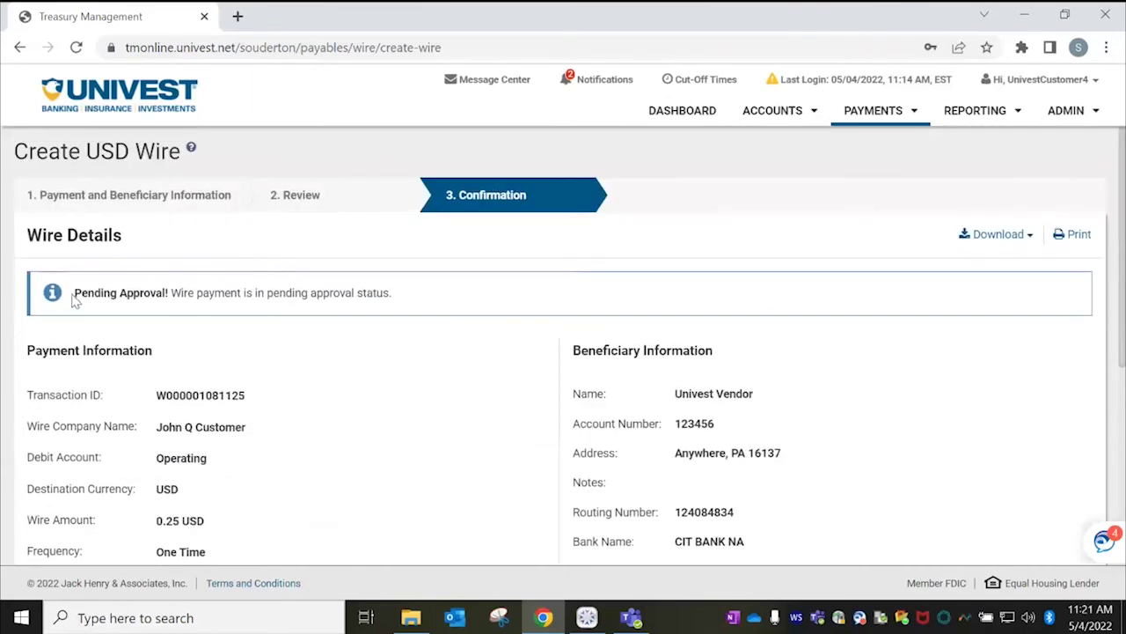
{"action": "left_click_drag", "start_coordinate": [75, 295], "coordinate": [402, 297]}
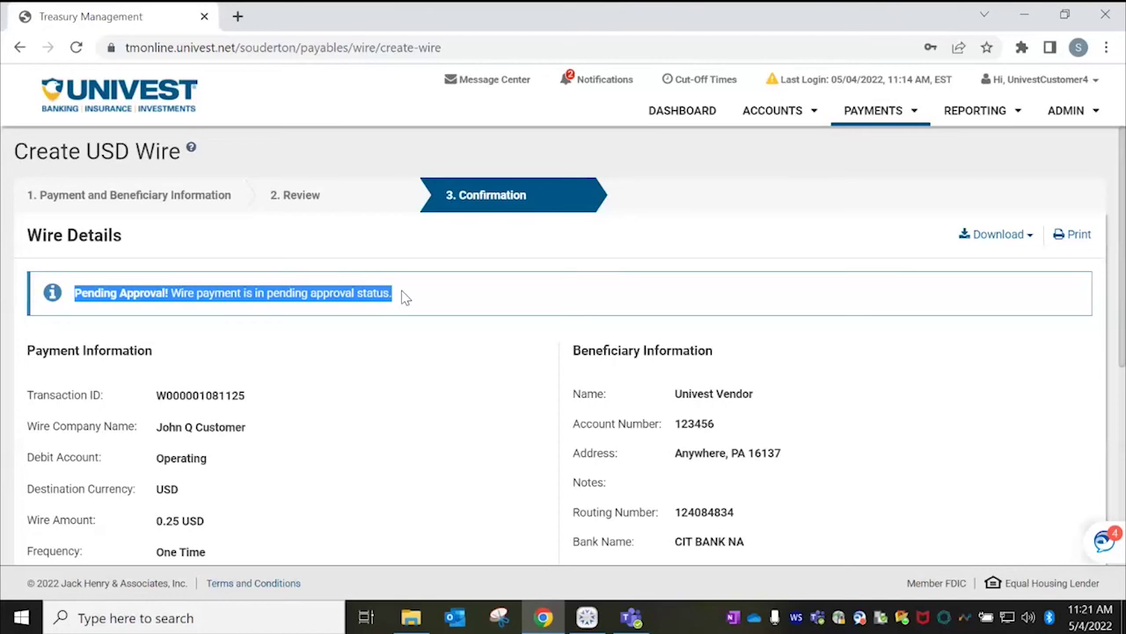
{"action": "left_click", "coordinate": [699, 110]}
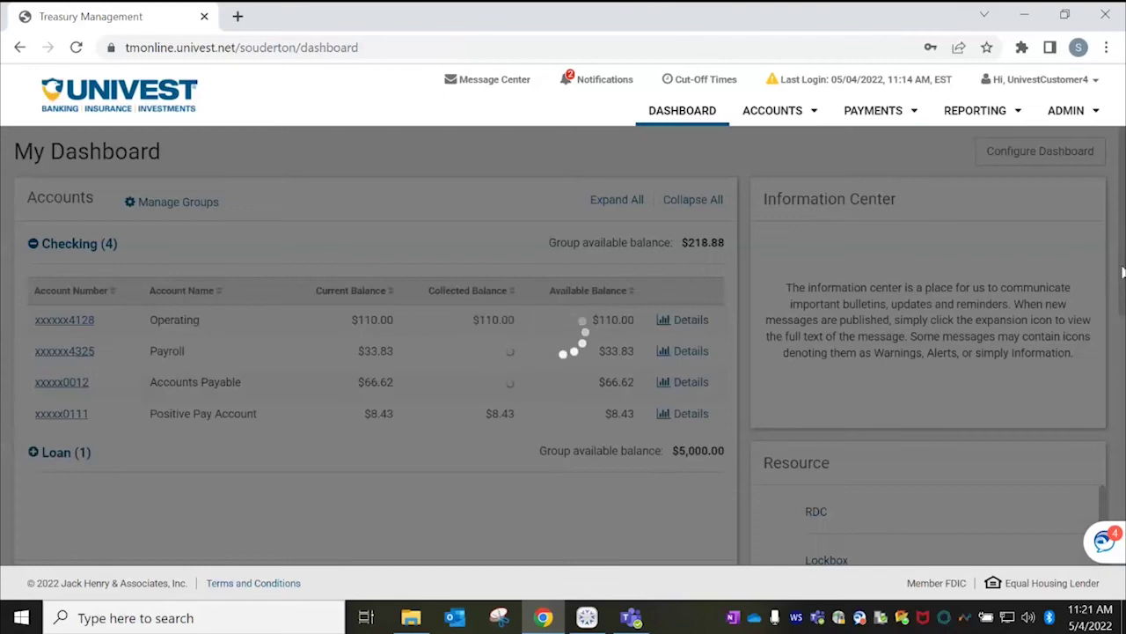
Filter to wires pending approval and open the pending wire's details.
{"action": "scroll", "coordinate": [1122, 231], "scroll_direction": "down", "scroll_amount": 5}
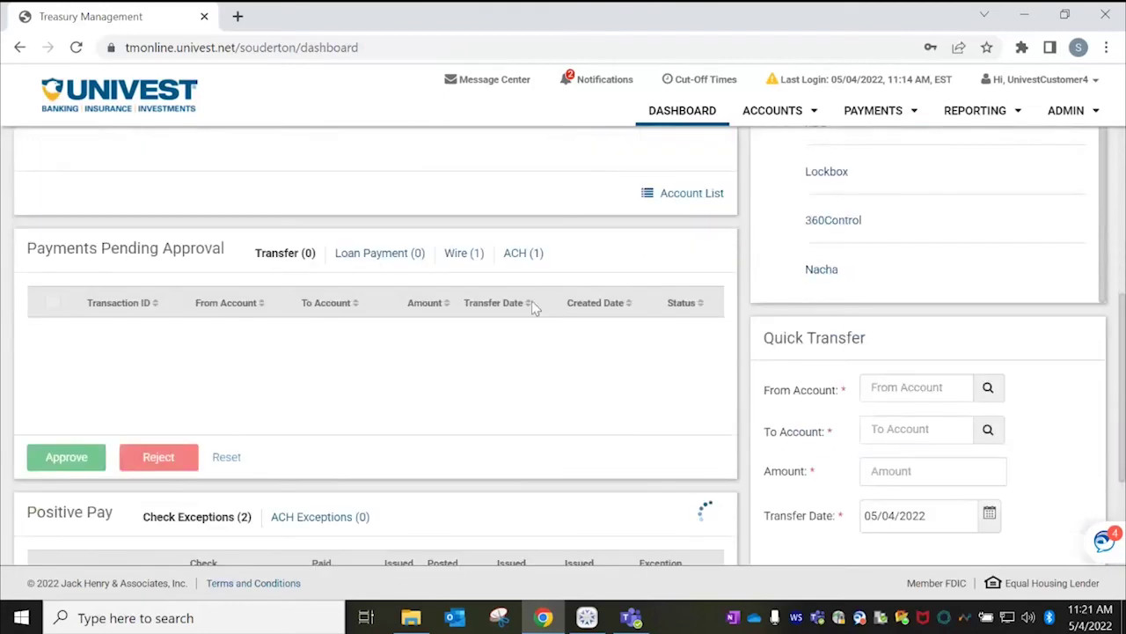
{"action": "left_click", "coordinate": [473, 253]}
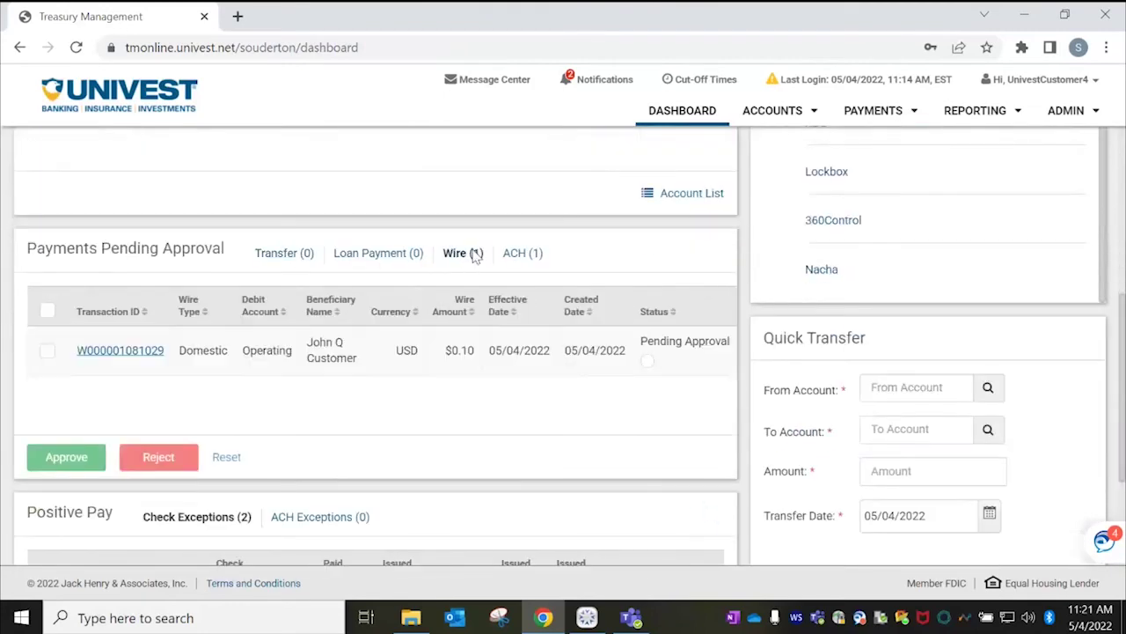
{"action": "left_click", "coordinate": [47, 351]}
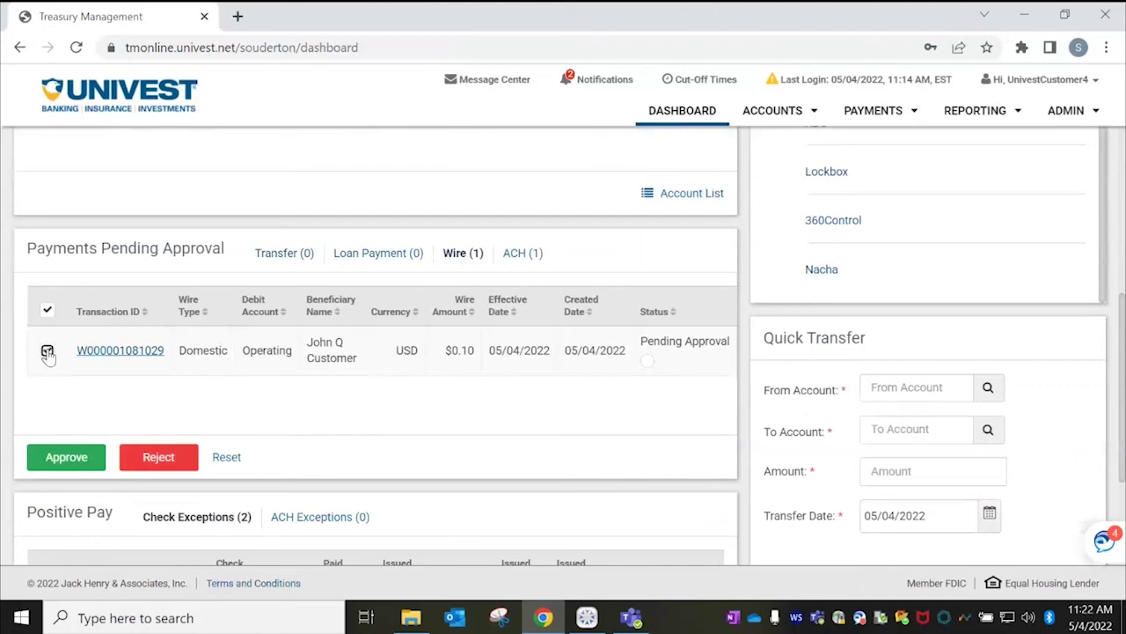
{"action": "left_click", "coordinate": [120, 350]}
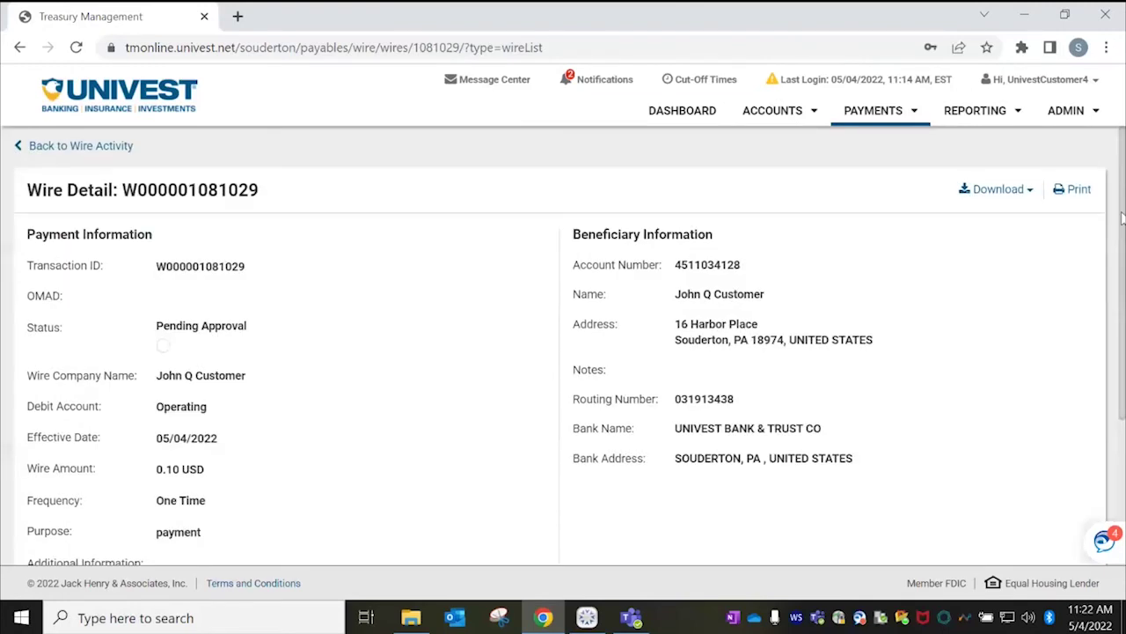
Look over the wire's audit trail and go back to Wire Activity.
{"action": "scroll", "coordinate": [901, 380], "scroll_direction": "down", "scroll_amount": 3}
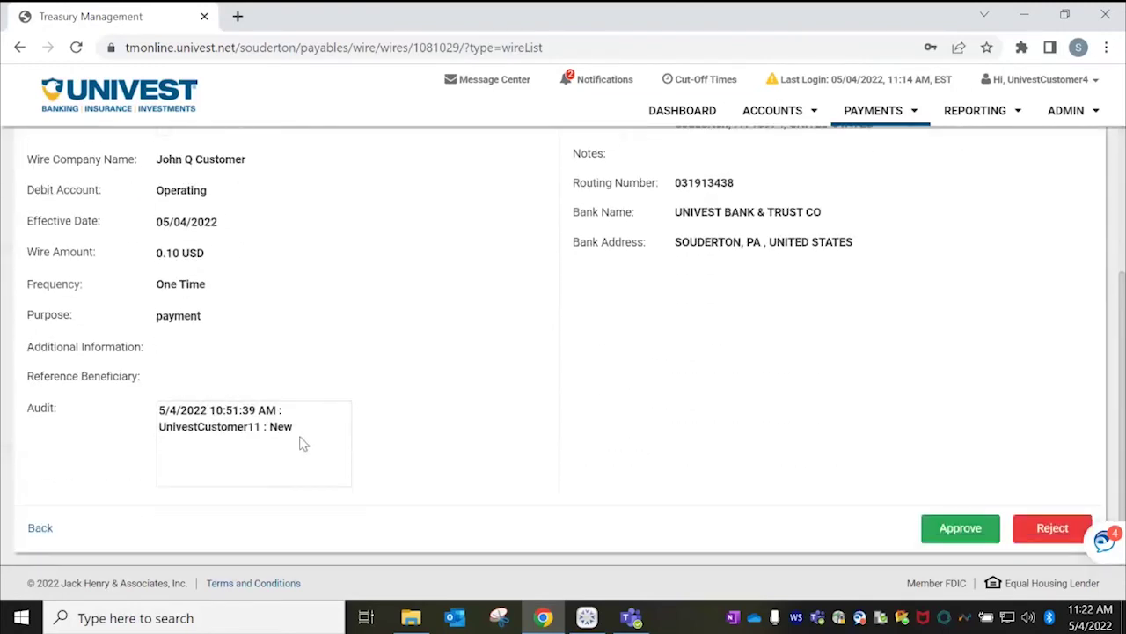
{"action": "left_click_drag", "start_coordinate": [302, 443], "coordinate": [135, 417]}
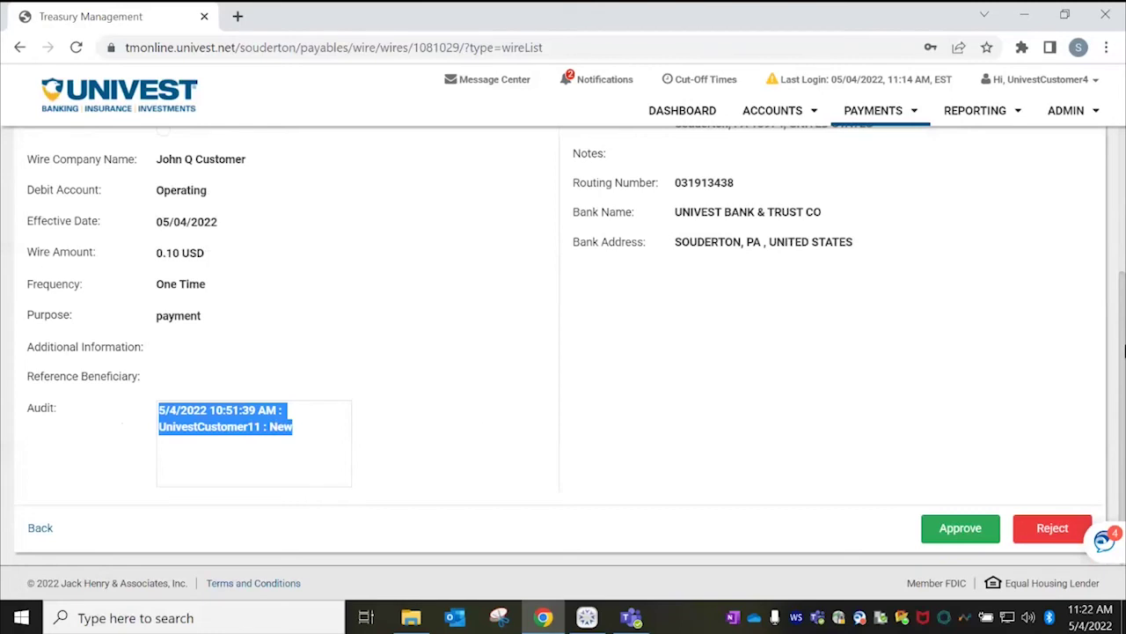
{"action": "left_click_drag", "start_coordinate": [1124, 350], "coordinate": [1123, 282]}
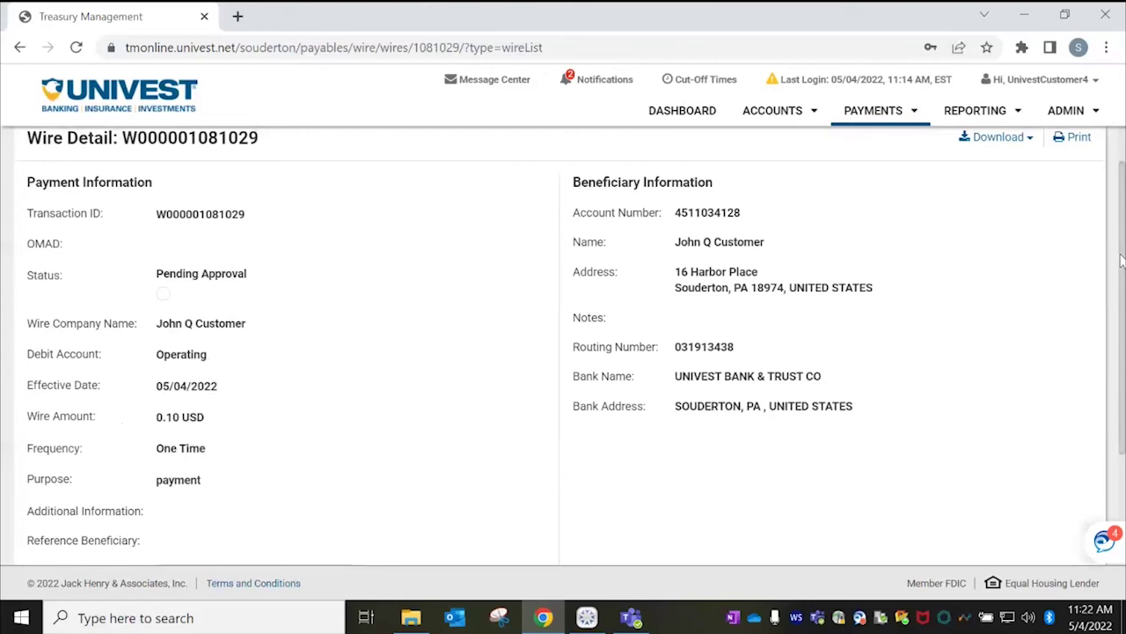
{"action": "scroll", "coordinate": [971, 502], "scroll_direction": "down", "scroll_amount": 2}
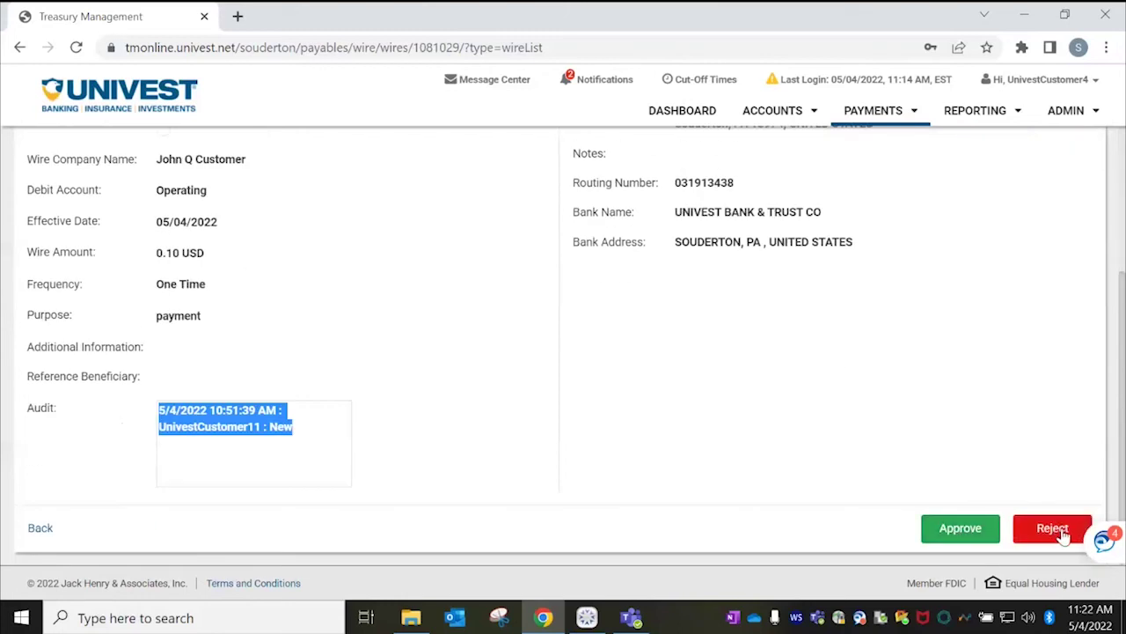
{"action": "left_click", "coordinate": [42, 531]}
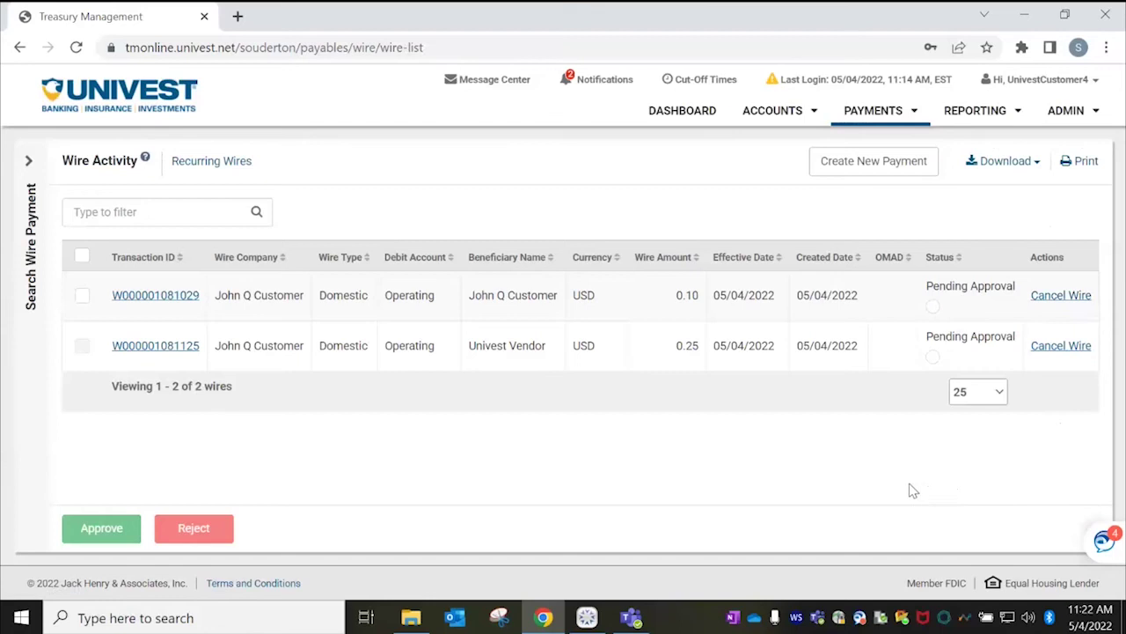
Reload Wire Activity from the Payments menu, then open Wire Beneficiaries.
{"action": "mouse_move", "coordinate": [937, 317]}
{"action": "left_click", "coordinate": [893, 116]}
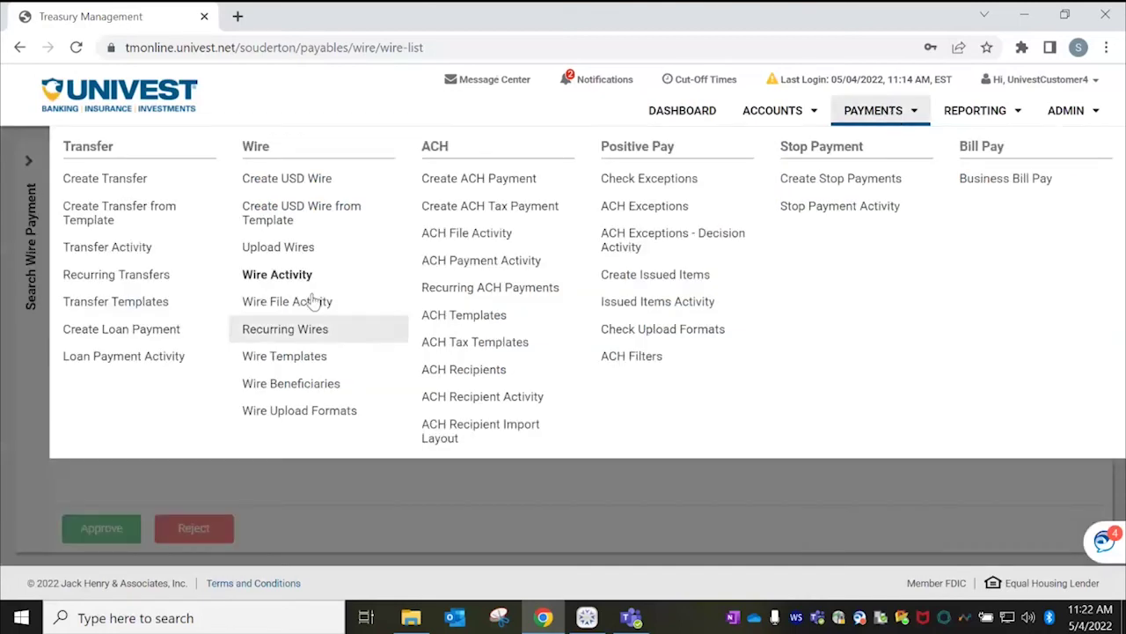
{"action": "left_click", "coordinate": [290, 278]}
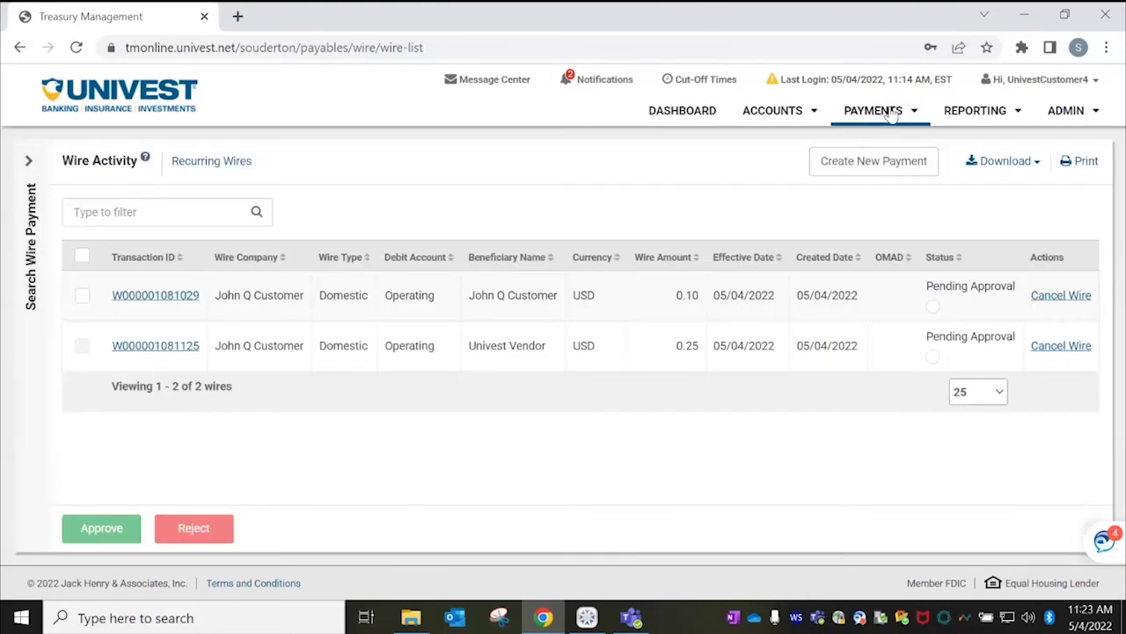
{"action": "left_click", "coordinate": [891, 115]}
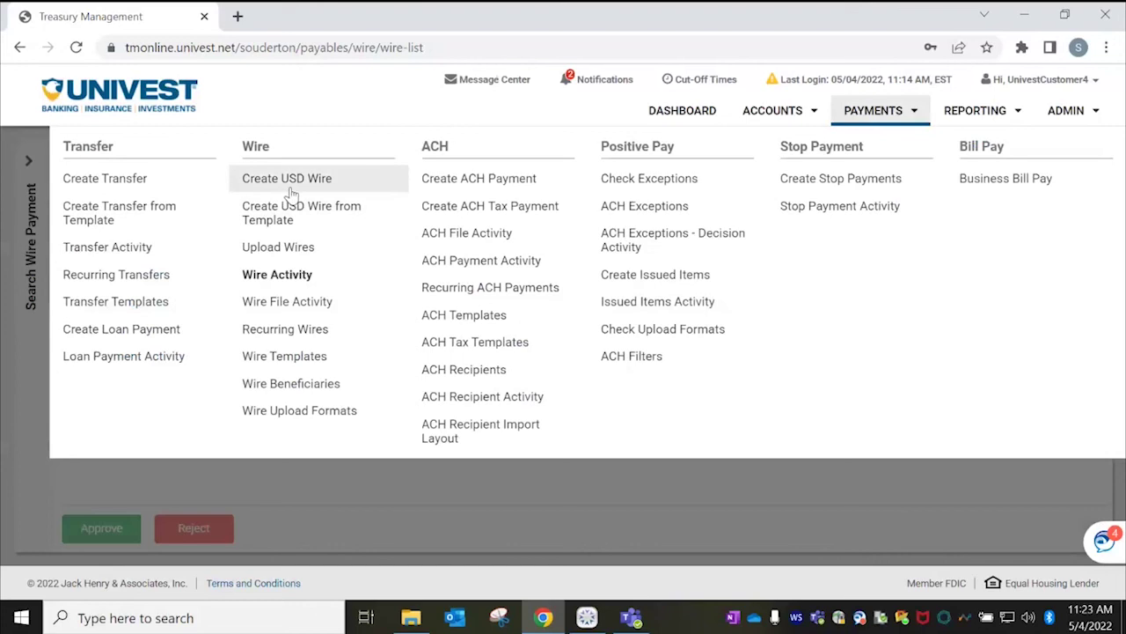
{"action": "left_click", "coordinate": [298, 389]}
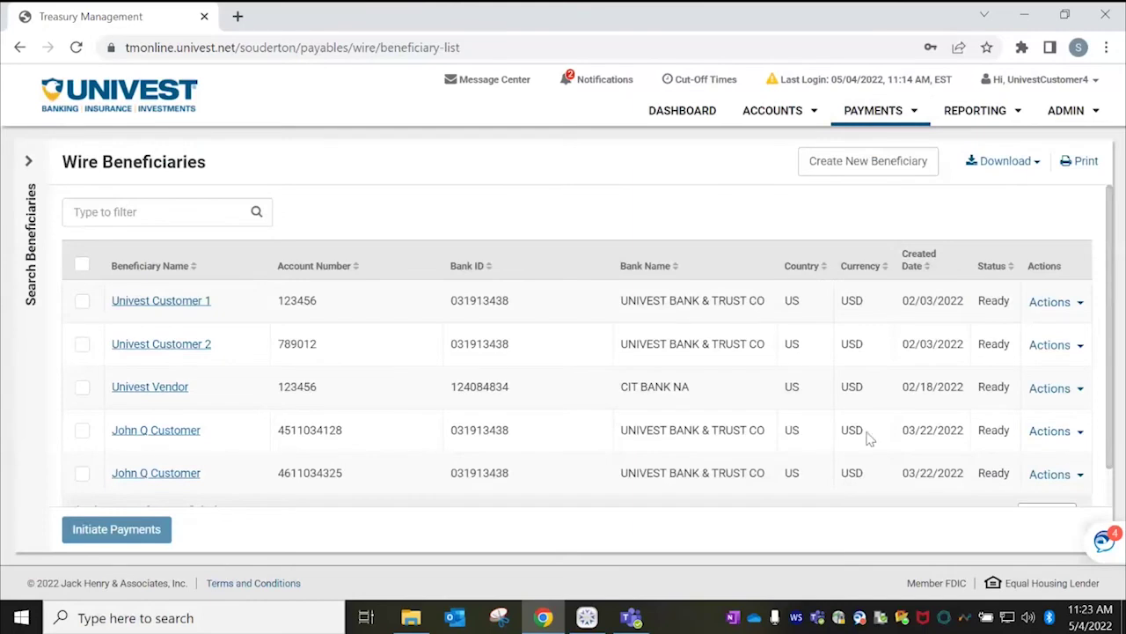
Select Univest Customer 1, Univest Customer 2 and Univest Vendor and initiate payments to them.
{"action": "left_click", "coordinate": [82, 301]}
{"action": "left_click", "coordinate": [82, 350]}
{"action": "left_click", "coordinate": [82, 391]}
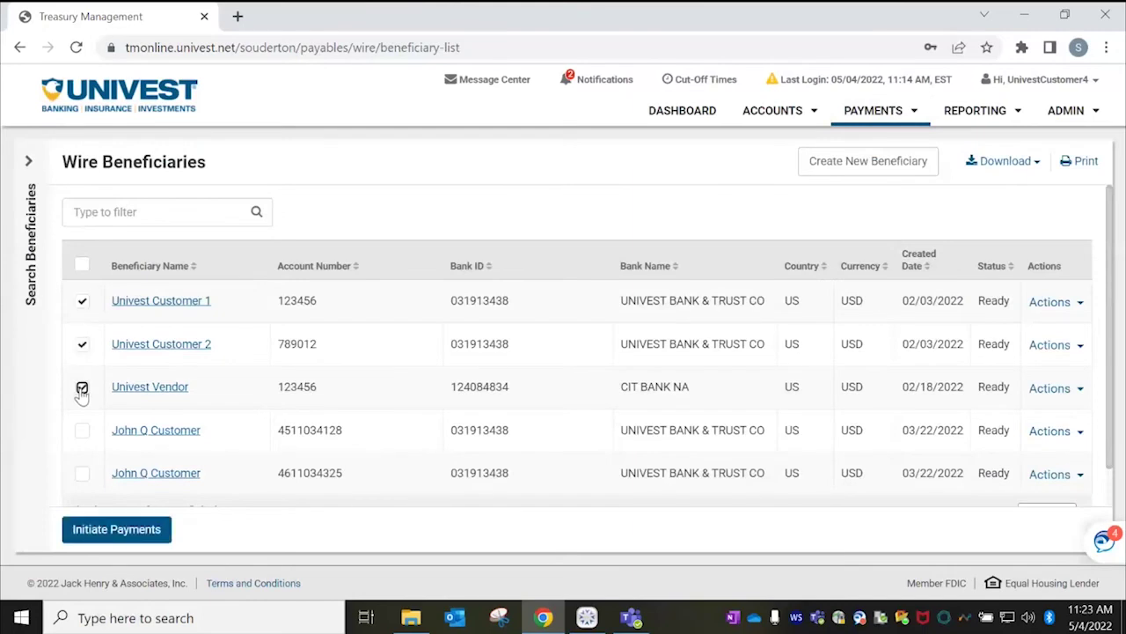
{"action": "left_click", "coordinate": [132, 533]}
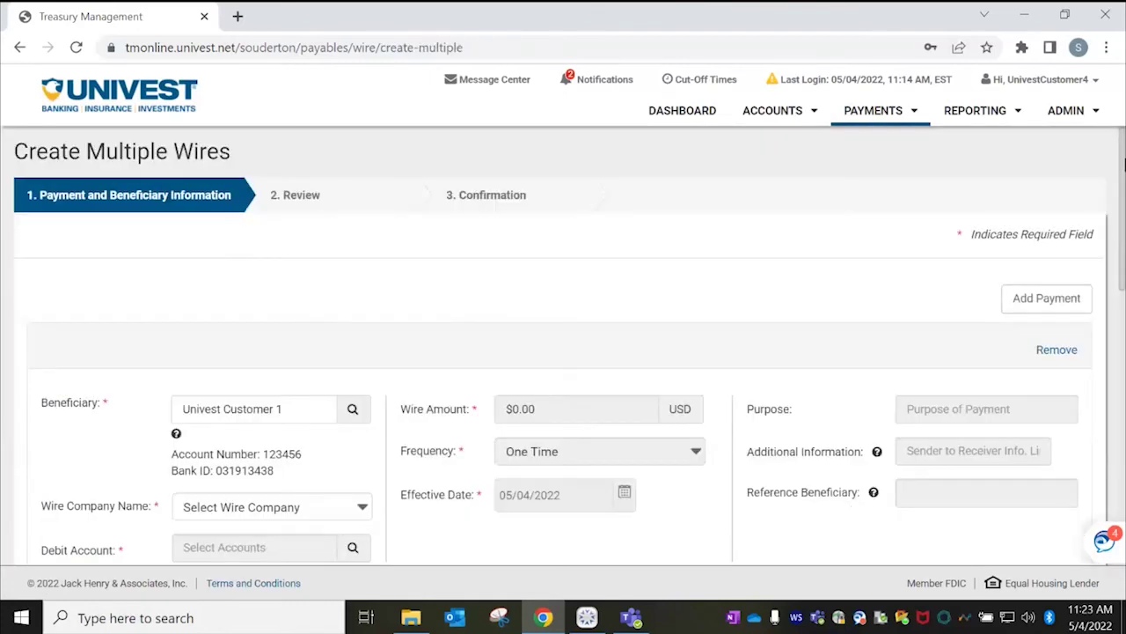
{"action": "left_click_drag", "start_coordinate": [1123, 150], "coordinate": [1036, 134]}
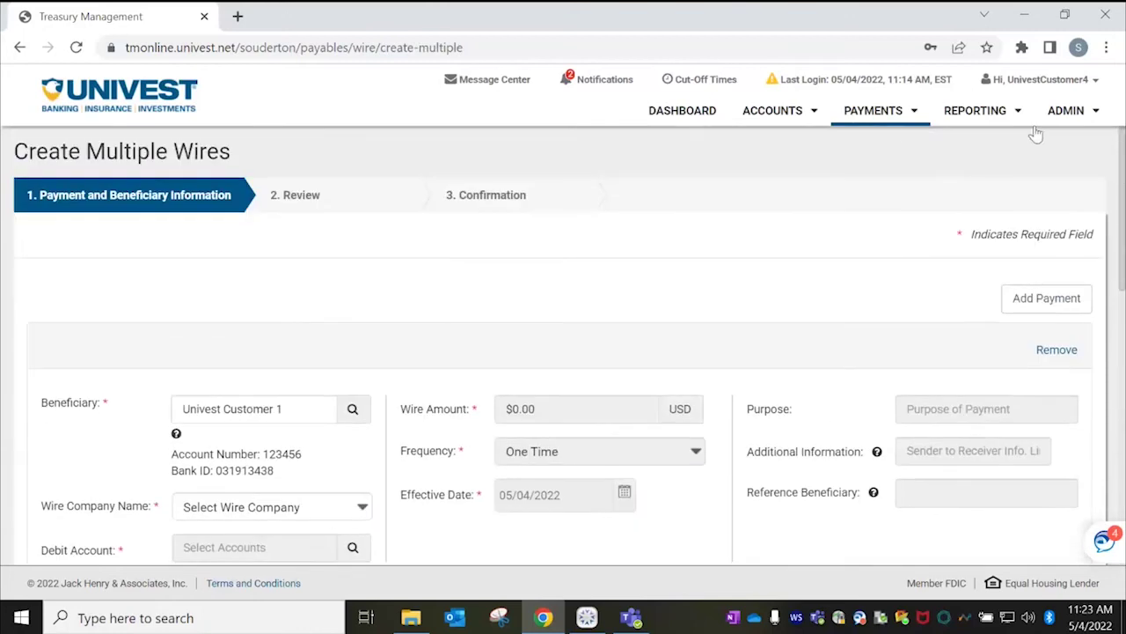
Search Wire Activity for wires with effective dates from 04/01/2022 through 05/11/2022.
{"action": "left_click", "coordinate": [878, 118]}
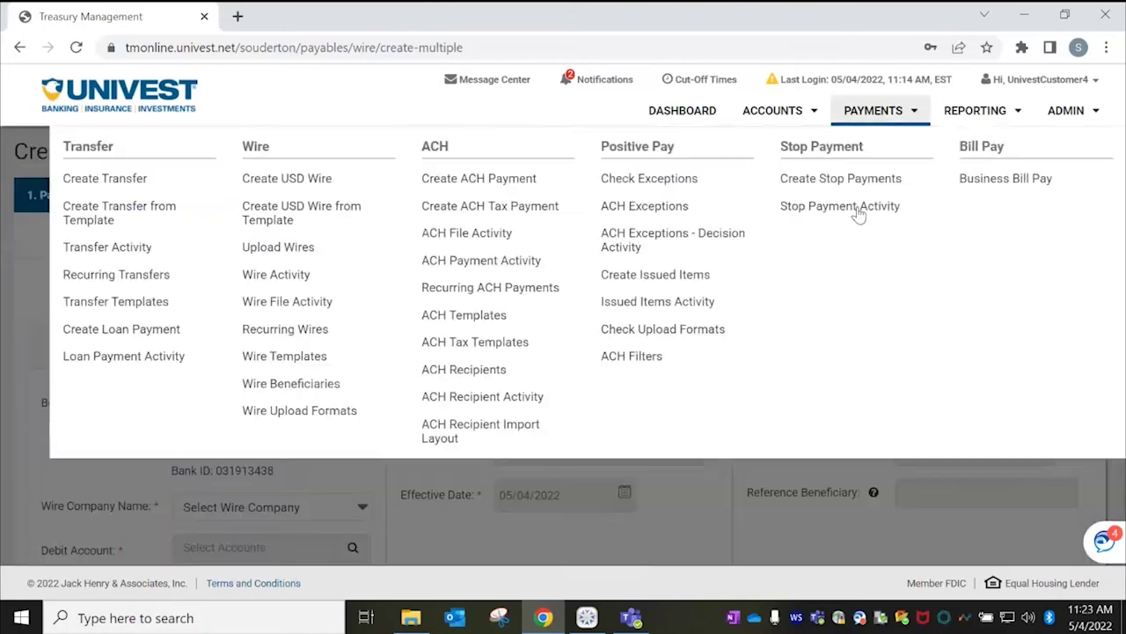
{"action": "left_click", "coordinate": [285, 274]}
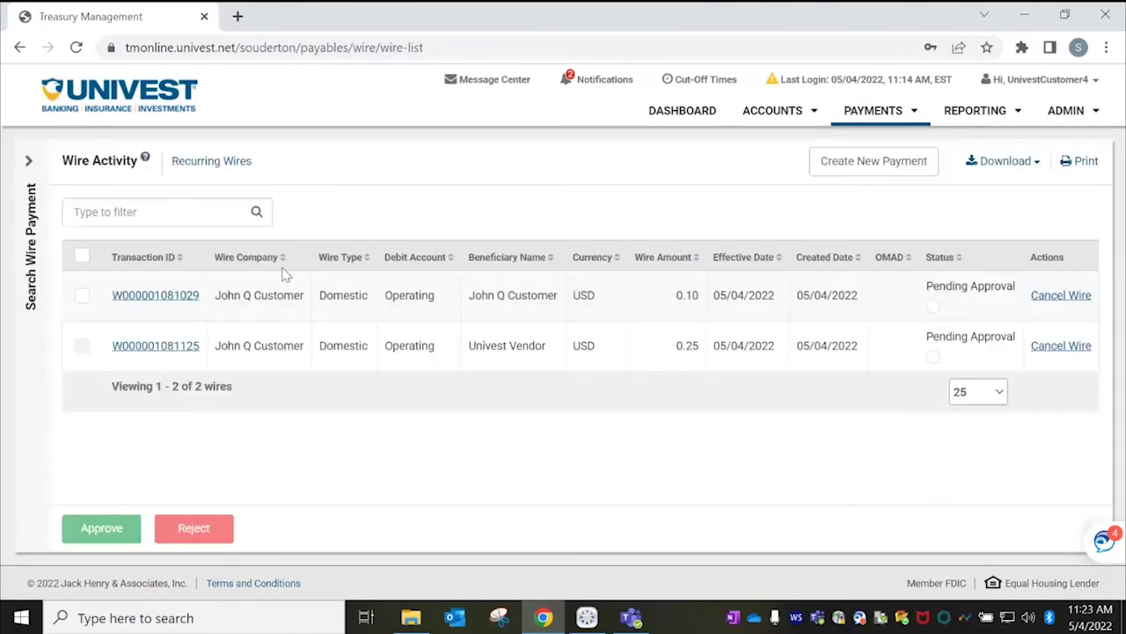
{"action": "left_click", "coordinate": [26, 163]}
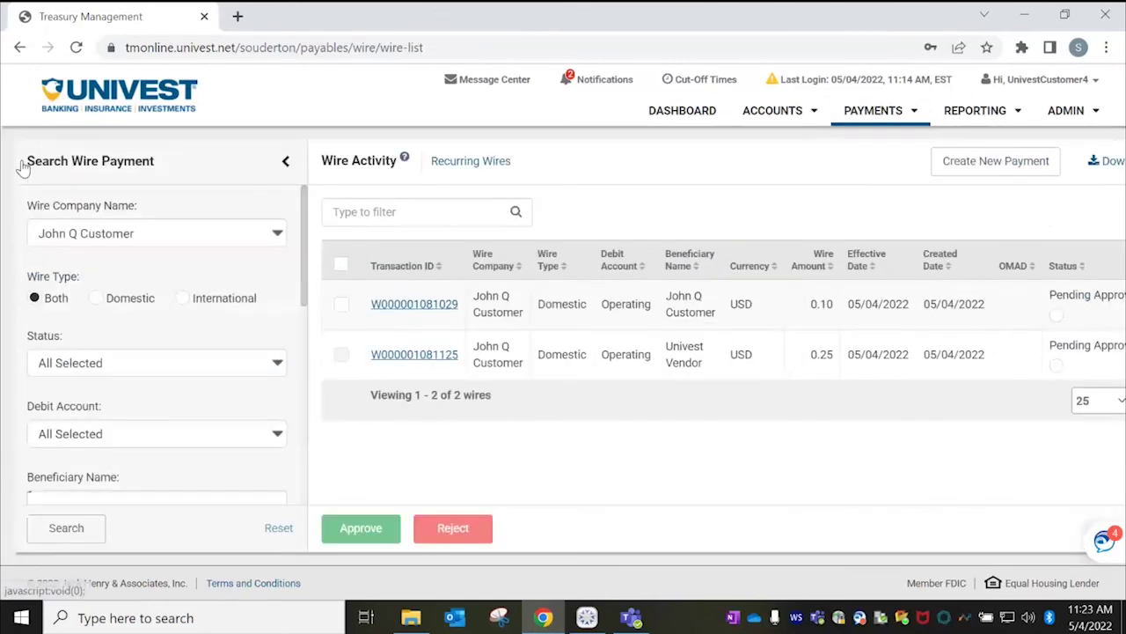
{"action": "scroll", "coordinate": [302, 269], "scroll_direction": "down", "scroll_amount": 3}
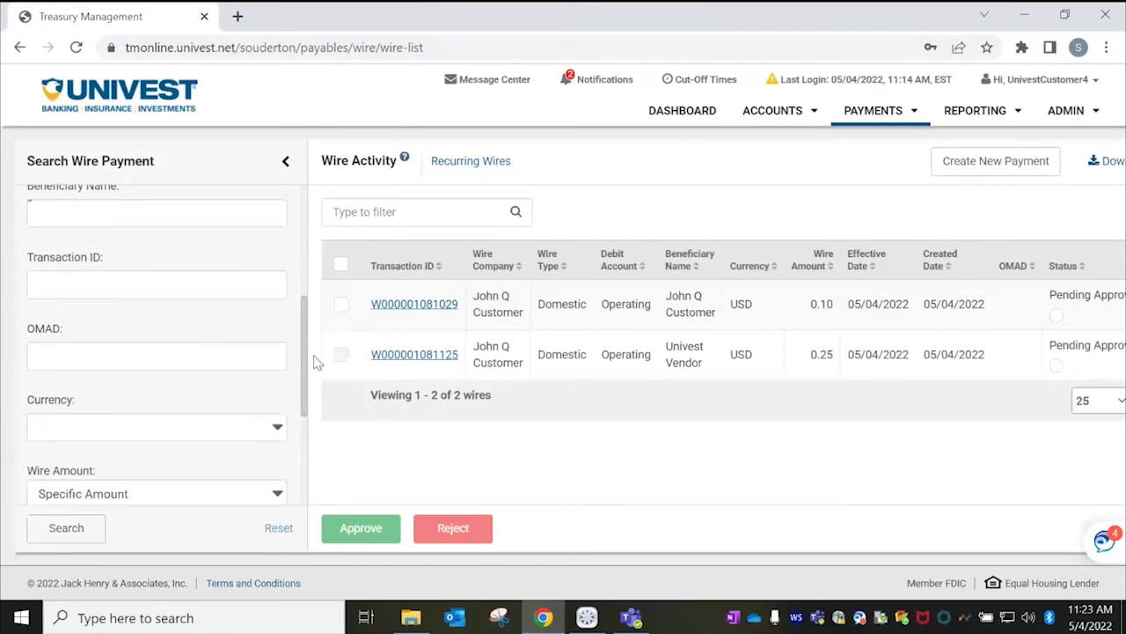
{"action": "scroll", "coordinate": [317, 362], "scroll_direction": "down", "scroll_amount": 4}
{"action": "left_click", "coordinate": [134, 384]}
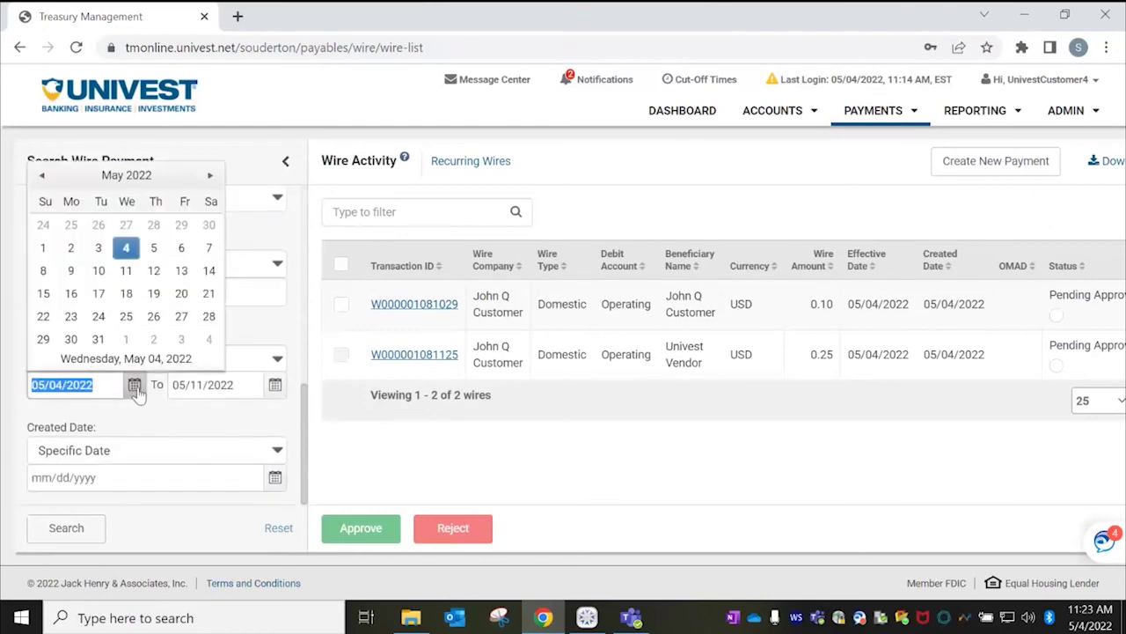
{"action": "left_click", "coordinate": [41, 175]}
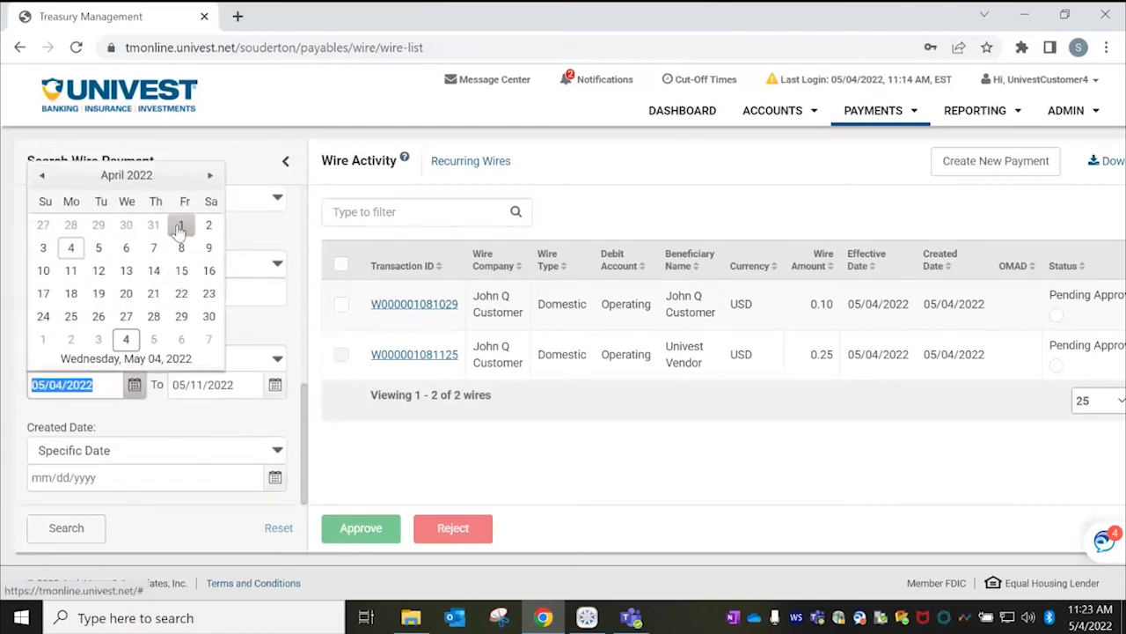
{"action": "left_click", "coordinate": [181, 225]}
{"action": "left_click", "coordinate": [58, 532]}
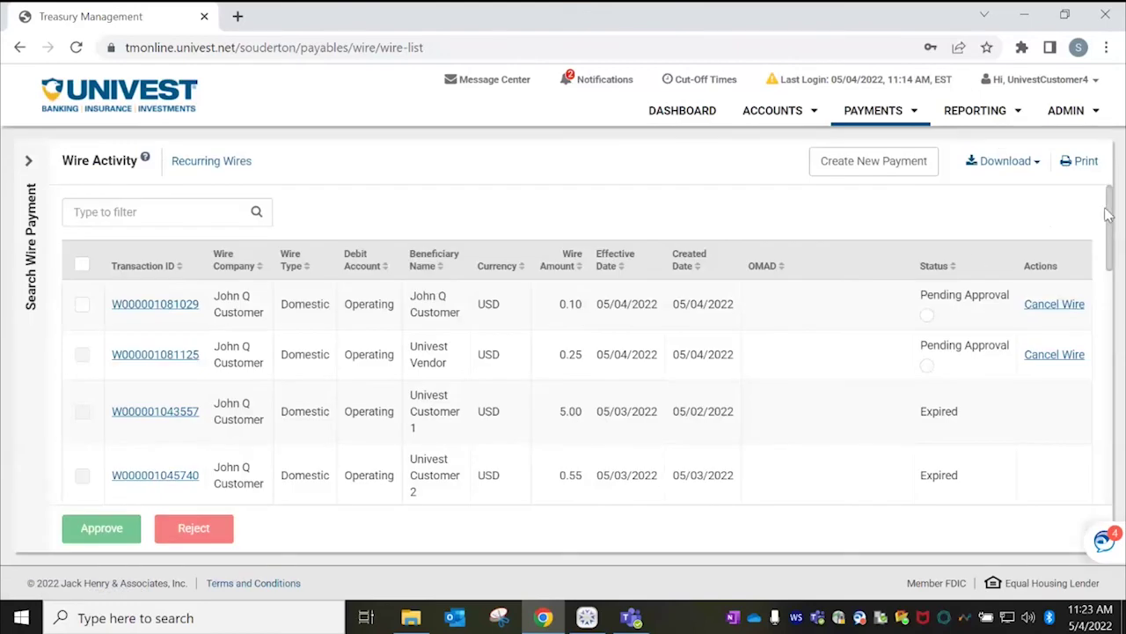
Inspect the posted 04/07/2022 operating wire's details and audit trail, then return to Wire Activity.
{"action": "left_click_drag", "start_coordinate": [1110, 205], "coordinate": [1119, 458]}
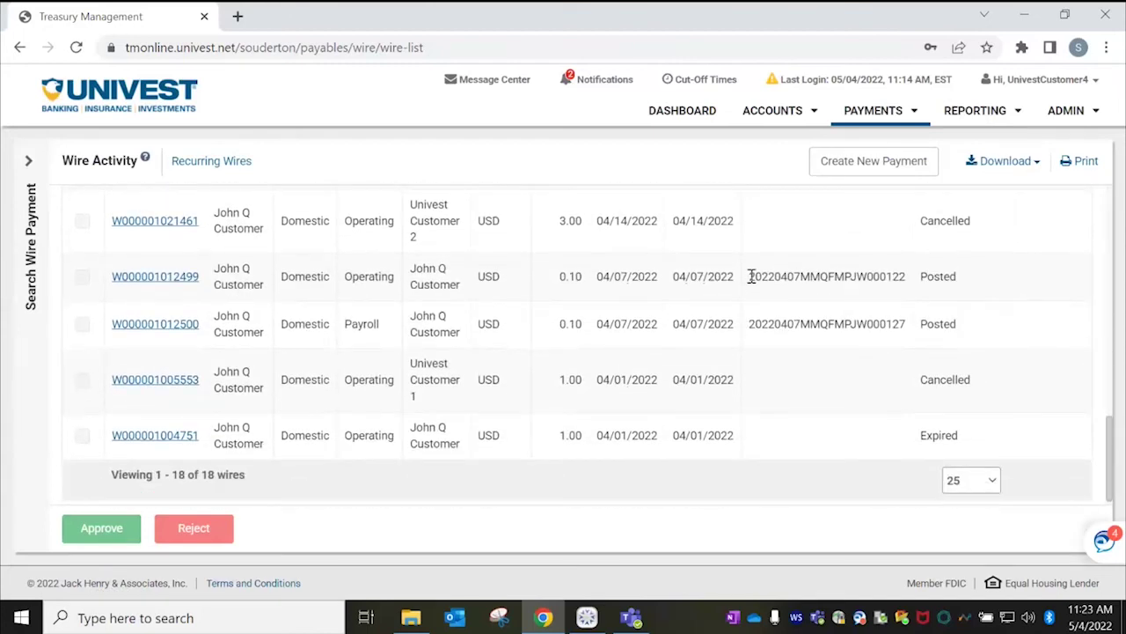
{"action": "left_click_drag", "start_coordinate": [750, 276], "coordinate": [925, 295]}
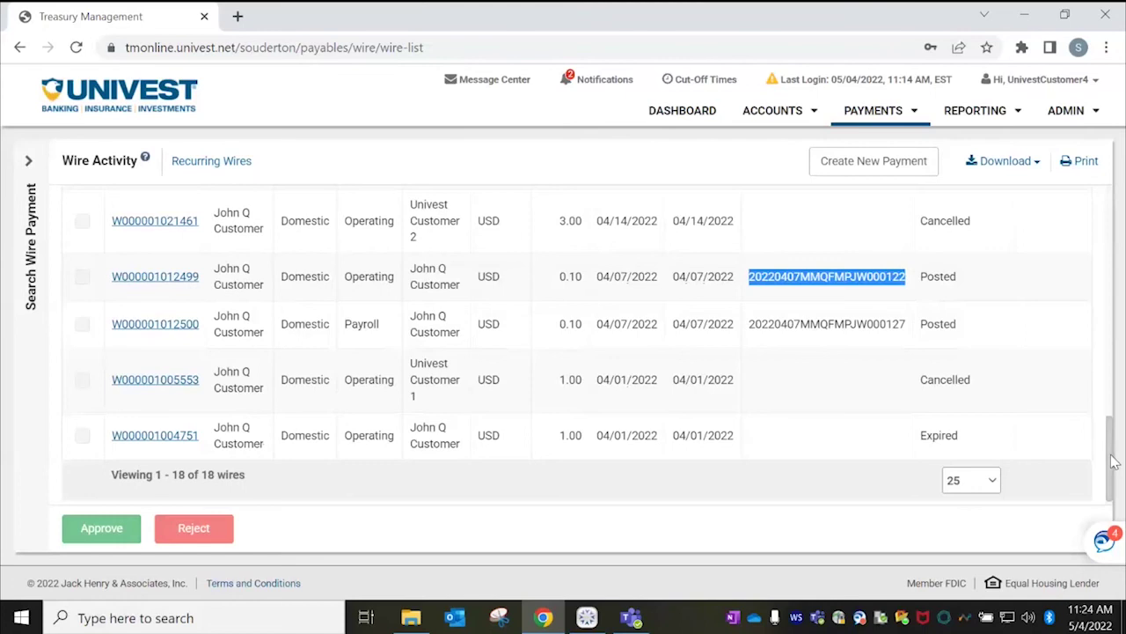
{"action": "left_click", "coordinate": [163, 279]}
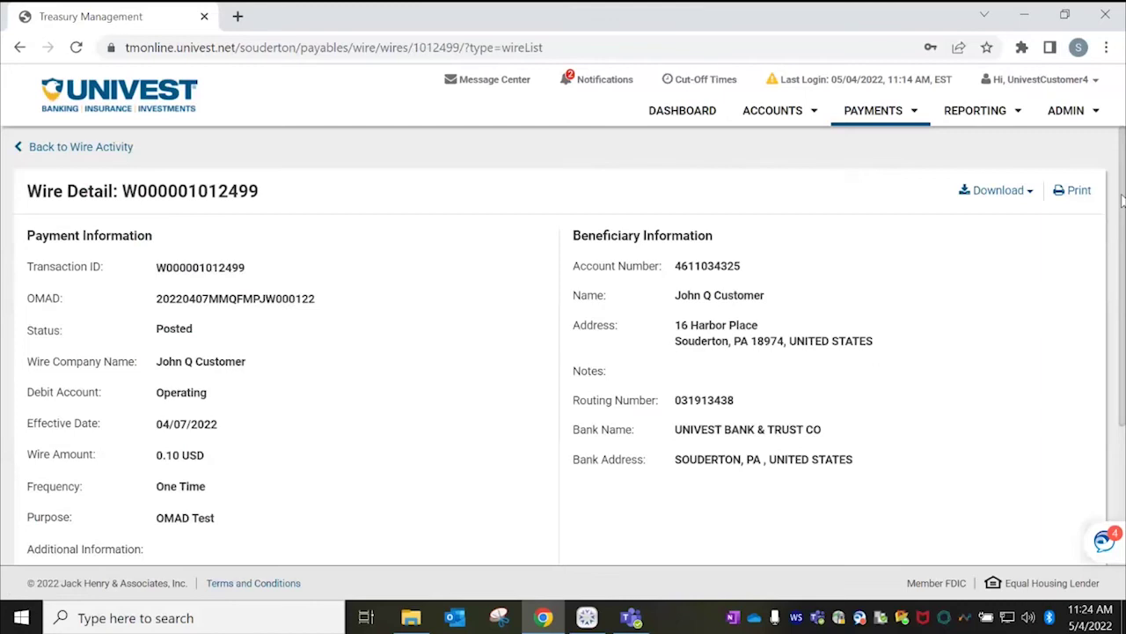
{"action": "scroll", "coordinate": [1123, 201], "scroll_direction": "down", "scroll_amount": 3}
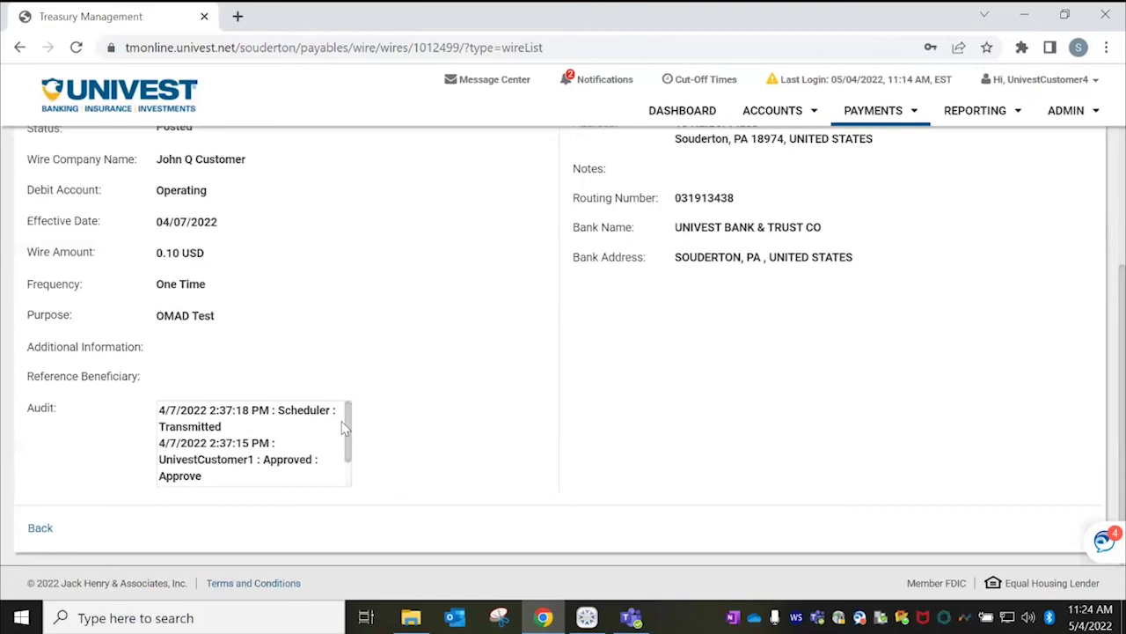
{"action": "left_click_drag", "start_coordinate": [349, 429], "coordinate": [352, 457]}
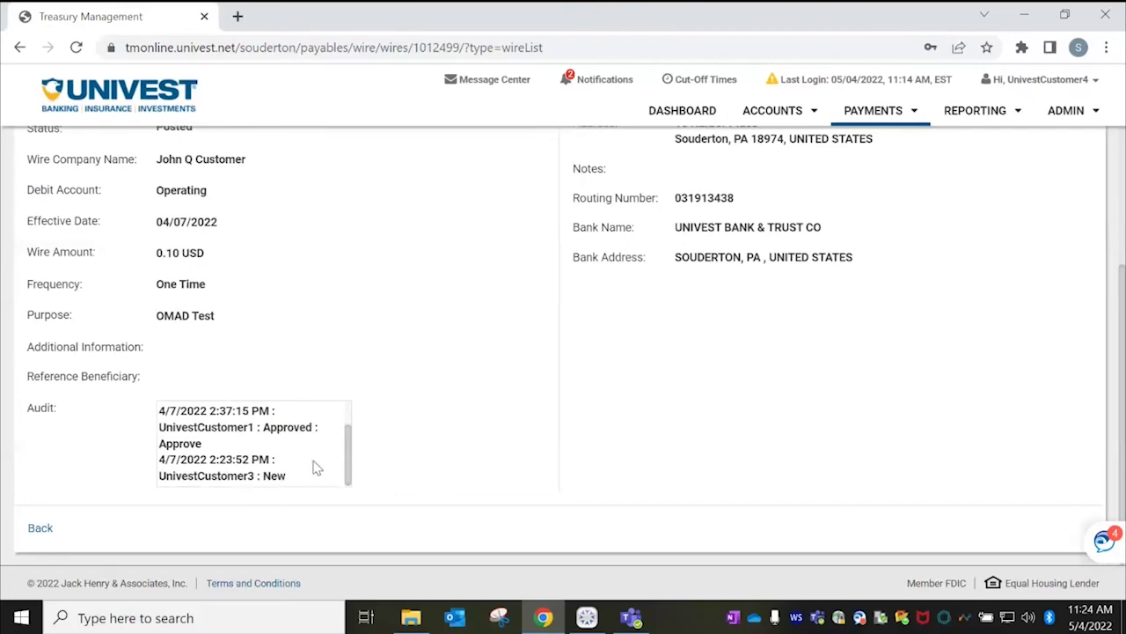
{"action": "left_click", "coordinate": [40, 529]}
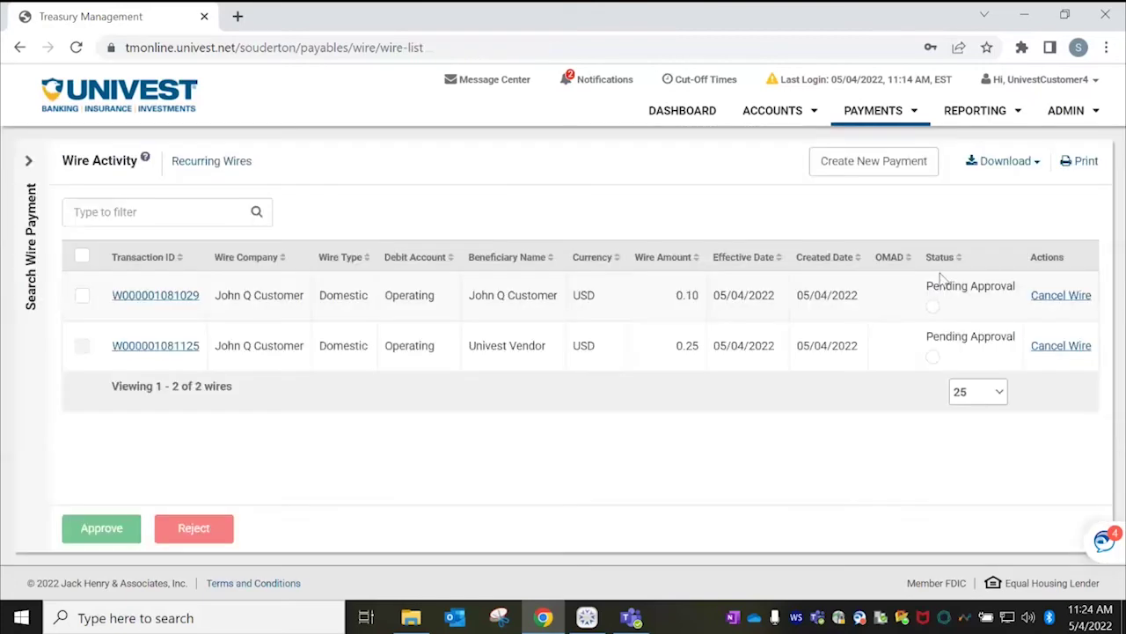
{"action": "left_click", "coordinate": [893, 117]}
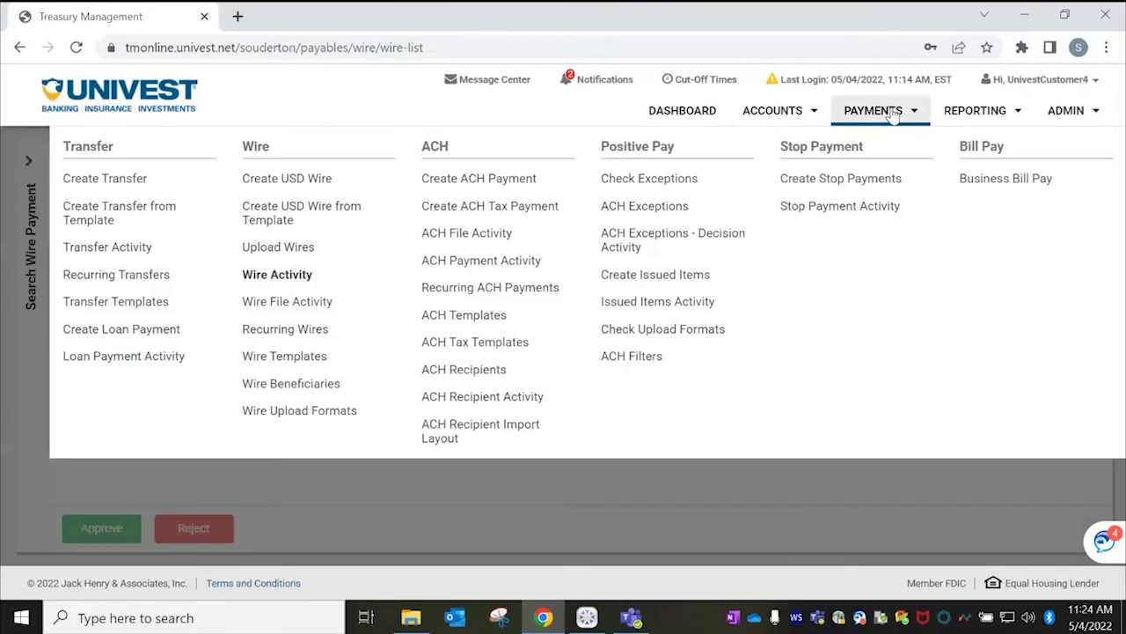
Start a new ACH payment named 'Payables 5/4/22'.
{"action": "left_click", "coordinate": [459, 181]}
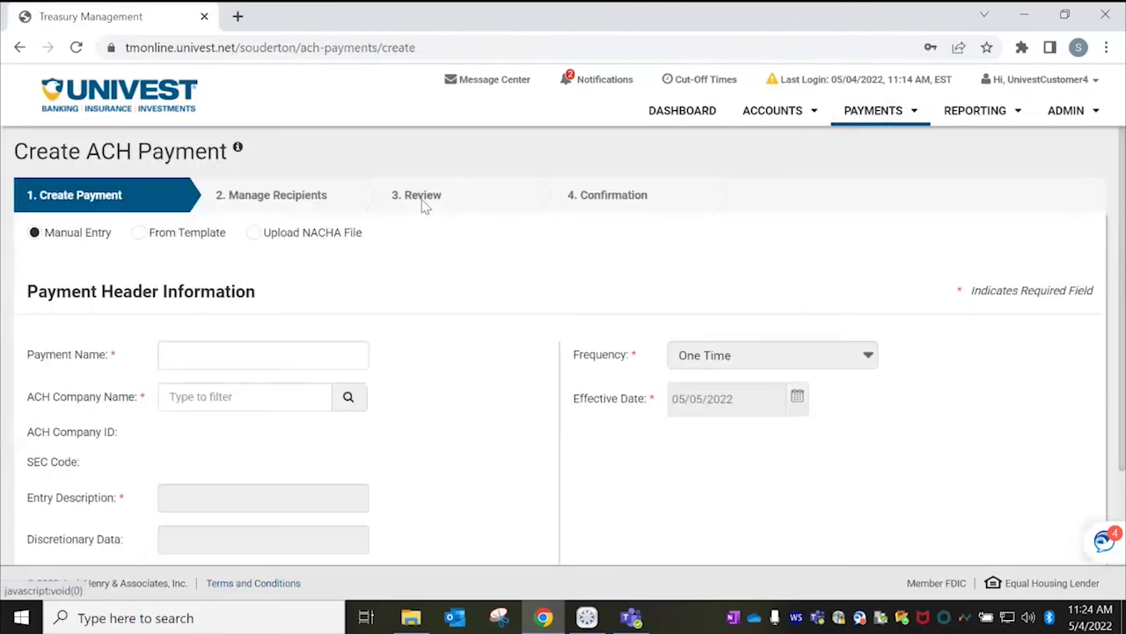
{"action": "left_click", "coordinate": [303, 363]}
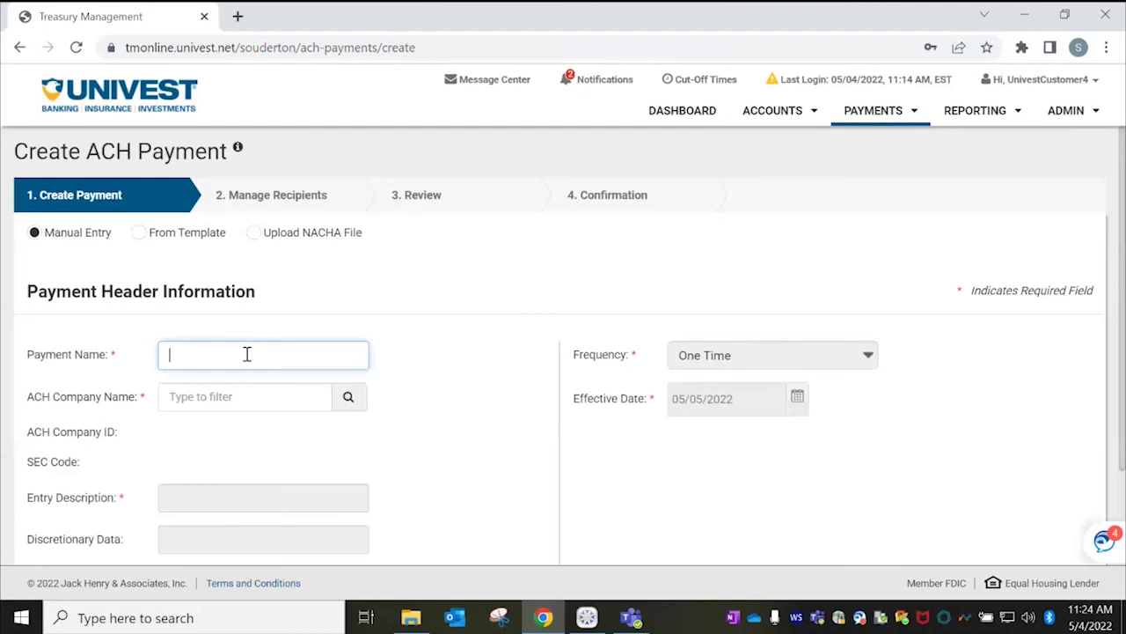
{"action": "type", "text": "Pya"}
{"action": "key", "text": "BackSpace"}
{"action": "type", "text": "ayables 5/4/22"}
{"action": "key", "text": "Tab"}
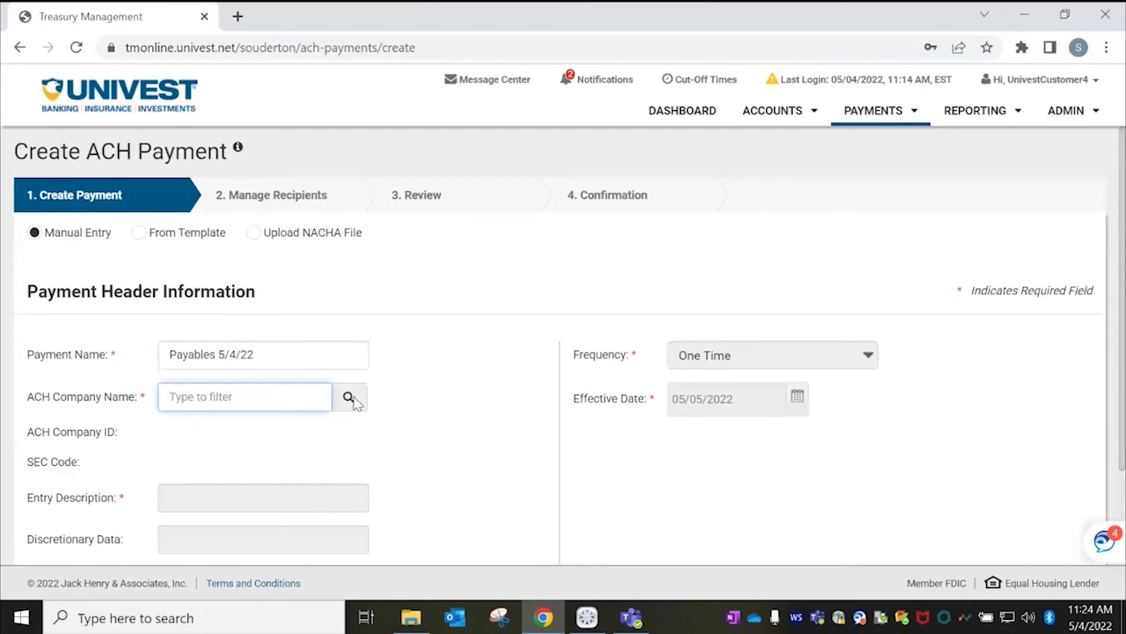
Choose the payroll ACH company and the Operating offset account, then continue to recipients.
{"action": "left_click", "coordinate": [349, 397]}
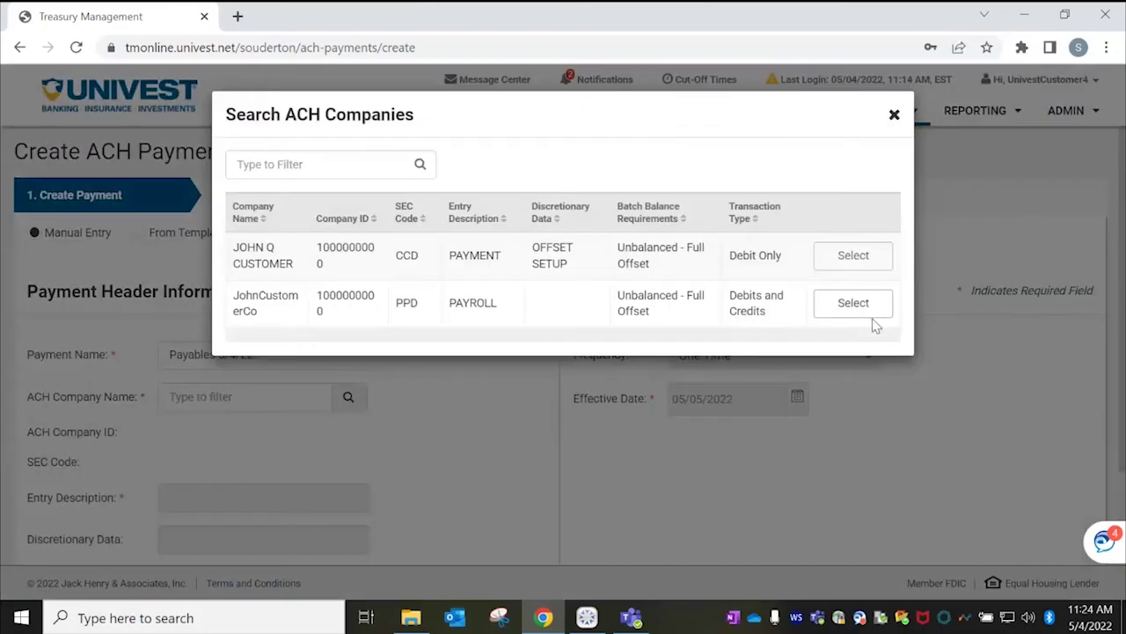
{"action": "left_click", "coordinate": [853, 302]}
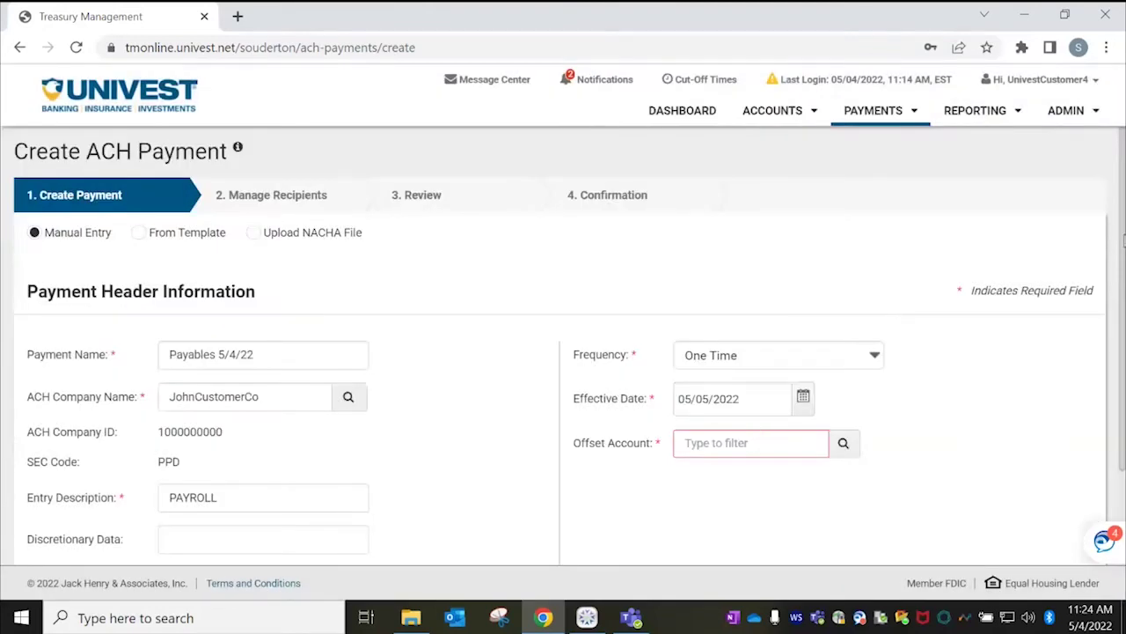
{"action": "left_click_drag", "start_coordinate": [1123, 238], "coordinate": [1123, 358]}
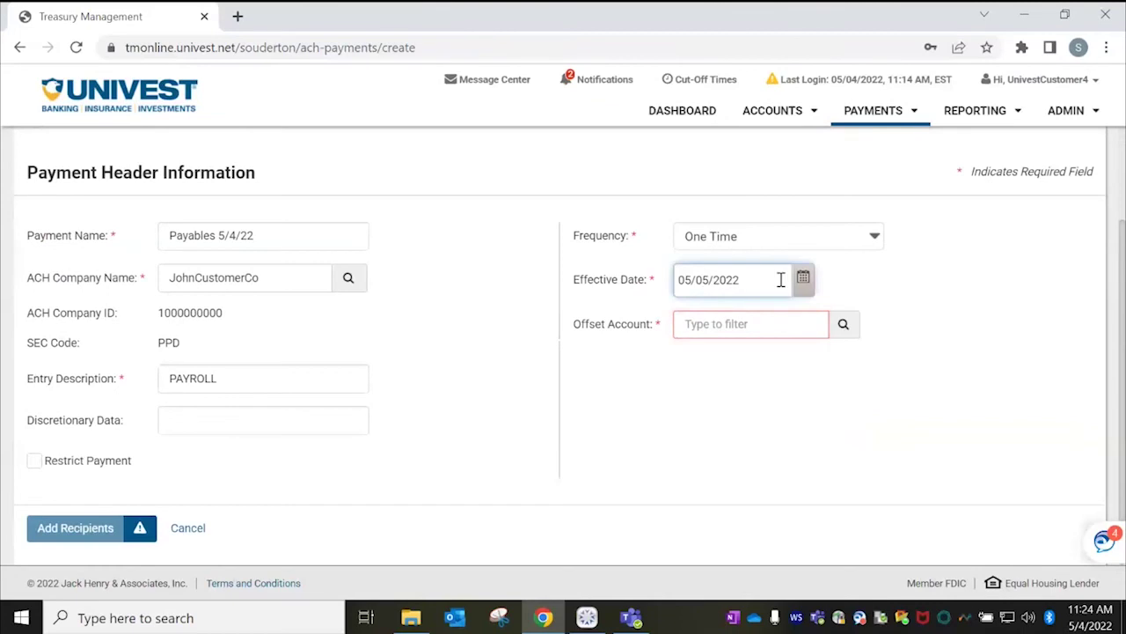
{"action": "left_click", "coordinate": [843, 325]}
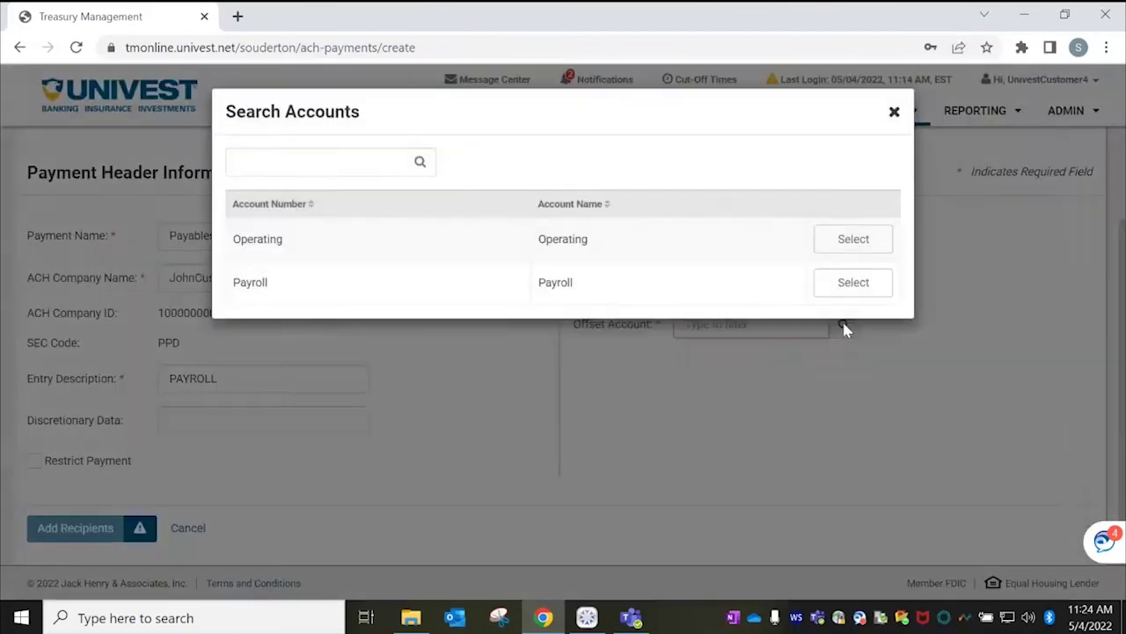
{"action": "left_click", "coordinate": [869, 244]}
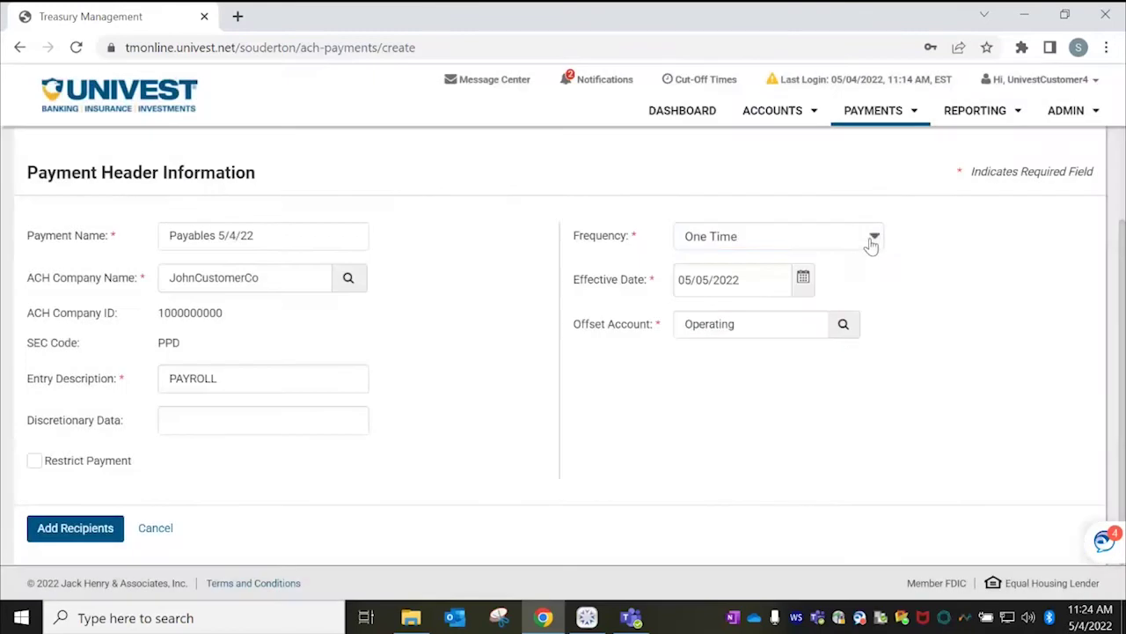
{"action": "left_click", "coordinate": [75, 529]}
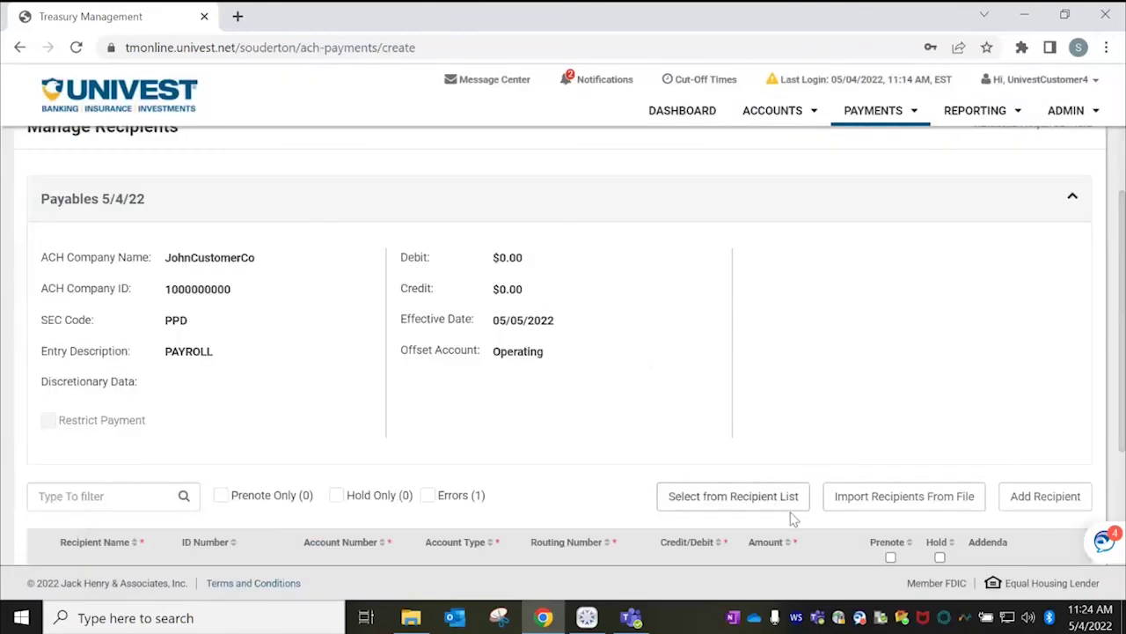
Enter the recipient's name, account number and the Univest Bank Souderton routing number.
{"action": "left_click_drag", "start_coordinate": [1123, 211], "coordinate": [1123, 352]}
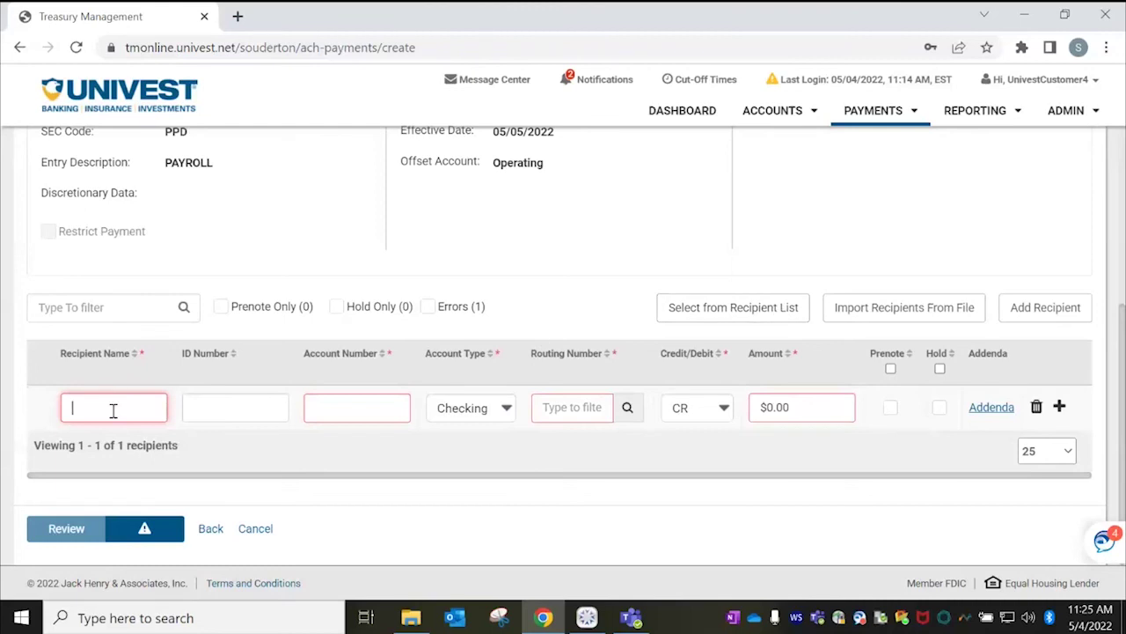
{"action": "type", "text": "Mickey Mouse"}
{"action": "key", "text": "Tab"}
{"action": "key", "text": "Tab"}
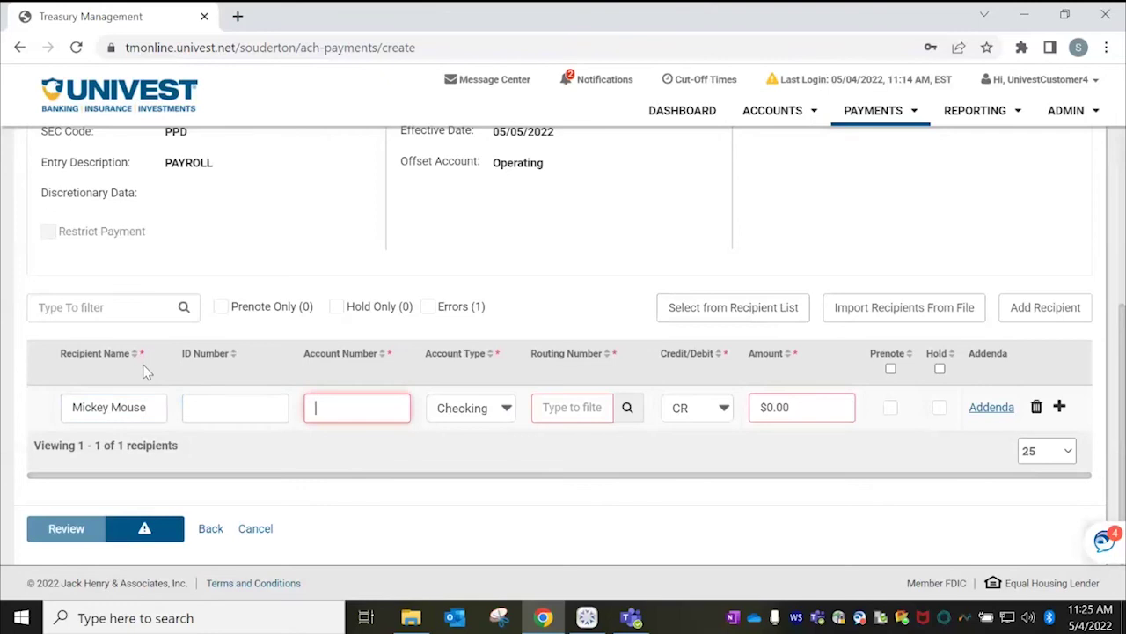
{"action": "type", "text": "1234"}
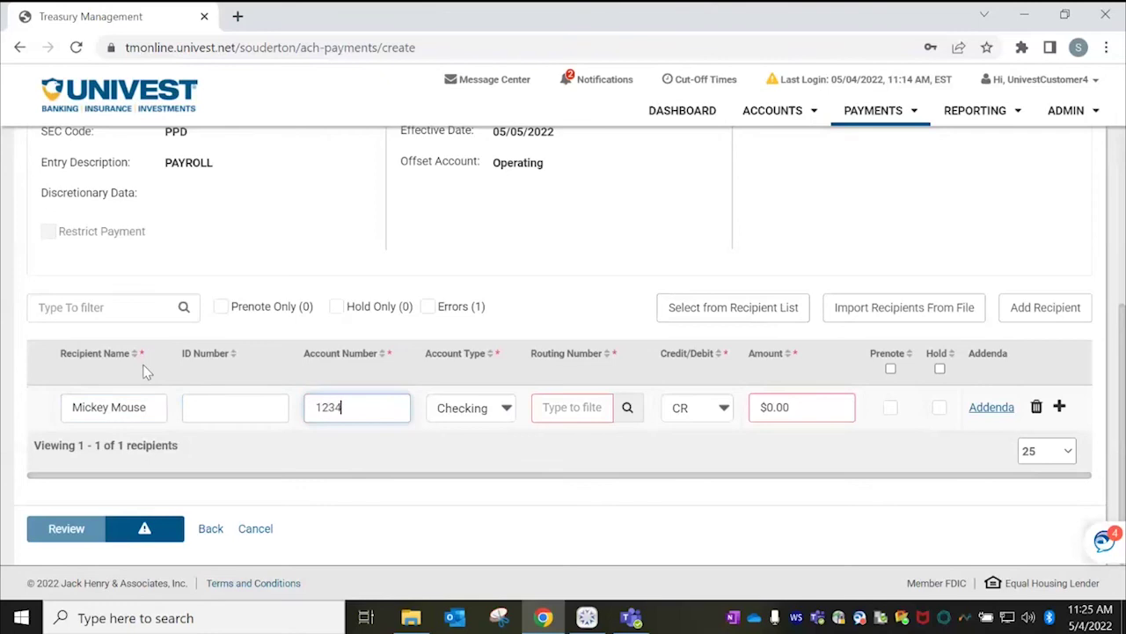
{"action": "type", "text": "56"}
{"action": "key", "text": "Tab"}
{"action": "key", "text": "Tab"}
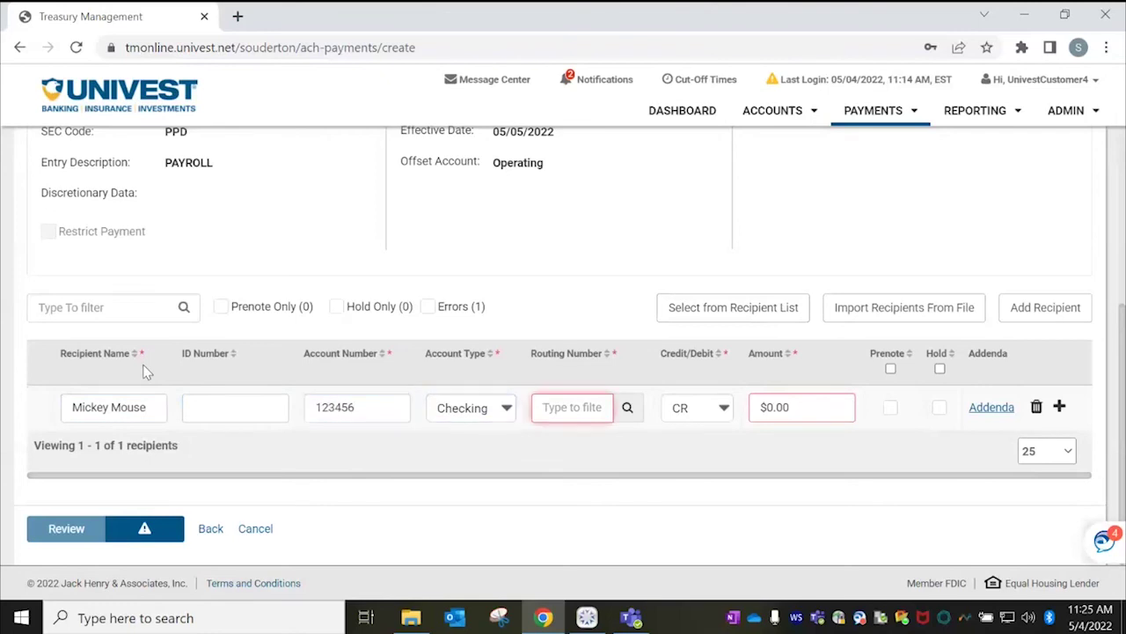
{"action": "type", "text": "03191343"}
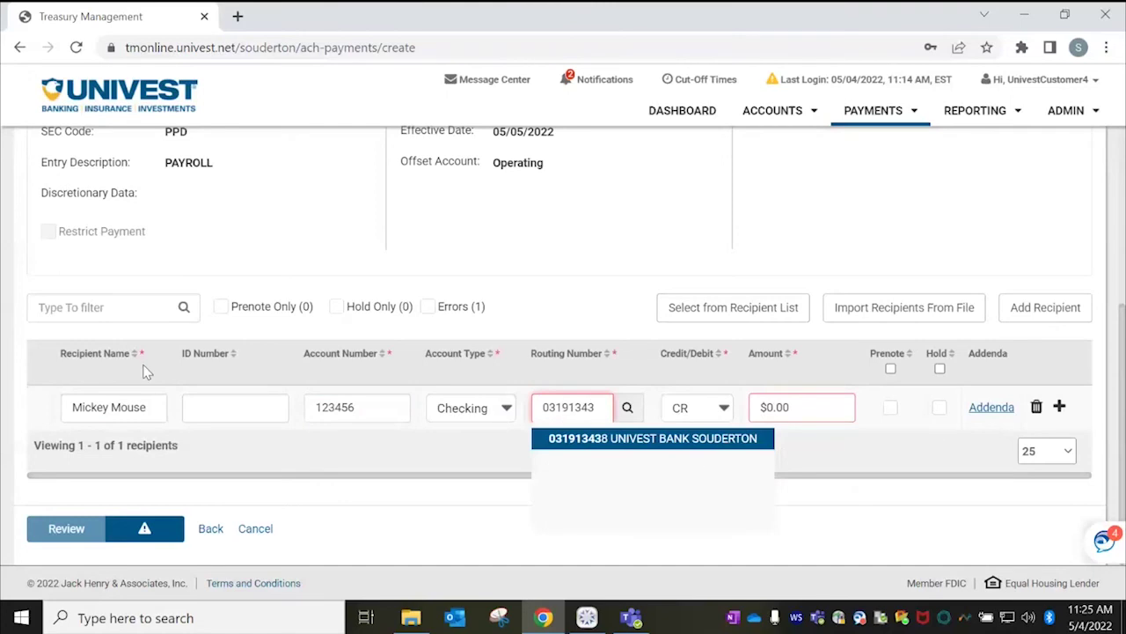
{"action": "left_click", "coordinate": [692, 440]}
Set the recipient amount to $0.25 and save an invoice addenda note.
{"action": "left_click", "coordinate": [814, 407]}
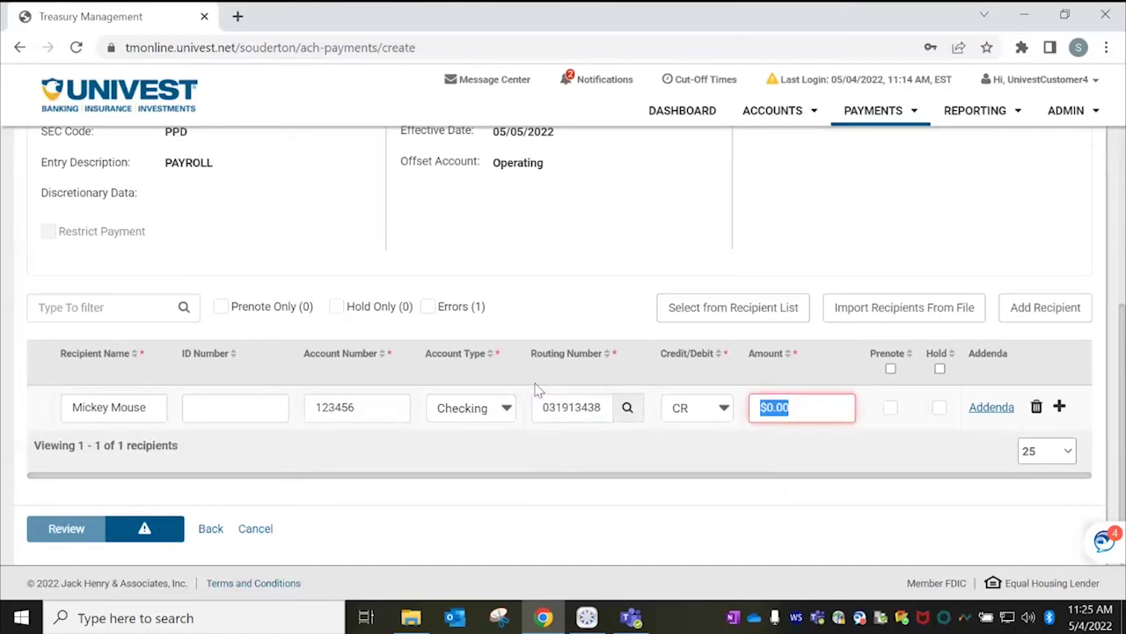
{"action": "type", "text": "200"}
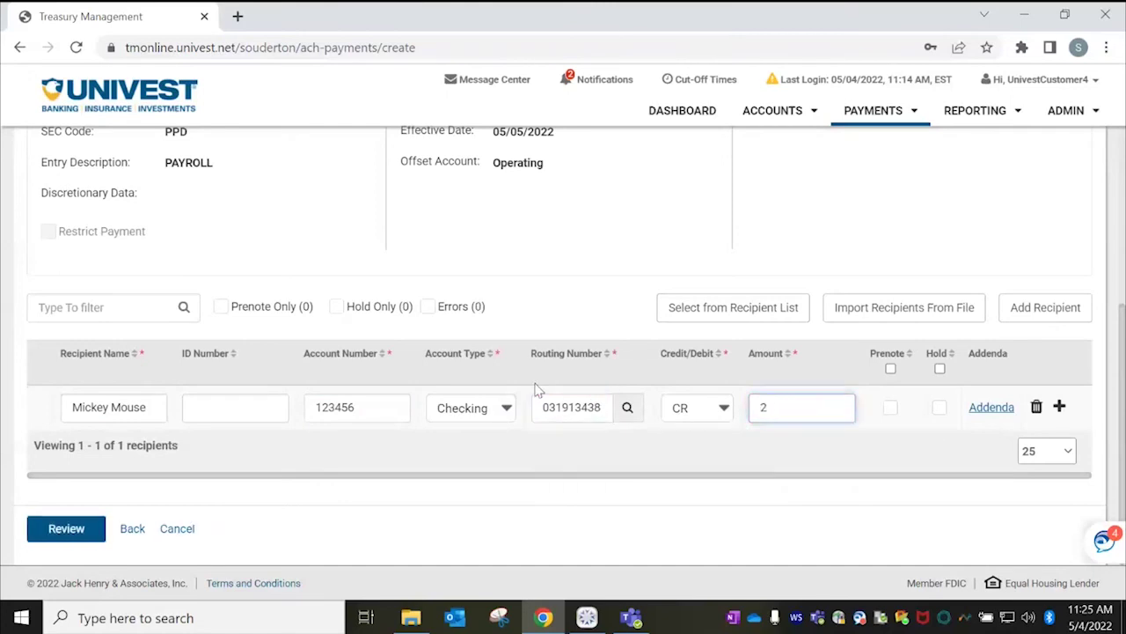
{"action": "key", "text": "BackSpace"}
{"action": "type", "text": ".25"}
{"action": "left_click", "coordinate": [991, 407]}
{"action": "type", "text": "Invoic"}
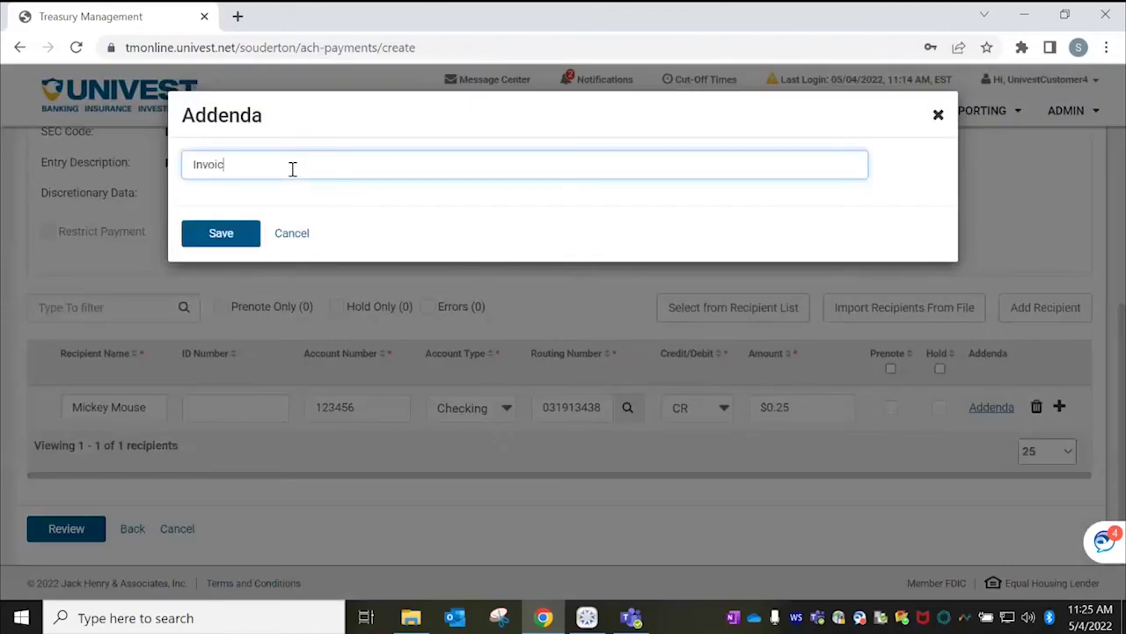
{"action": "type", "text": "e #145"}
{"action": "left_click", "coordinate": [233, 234]}
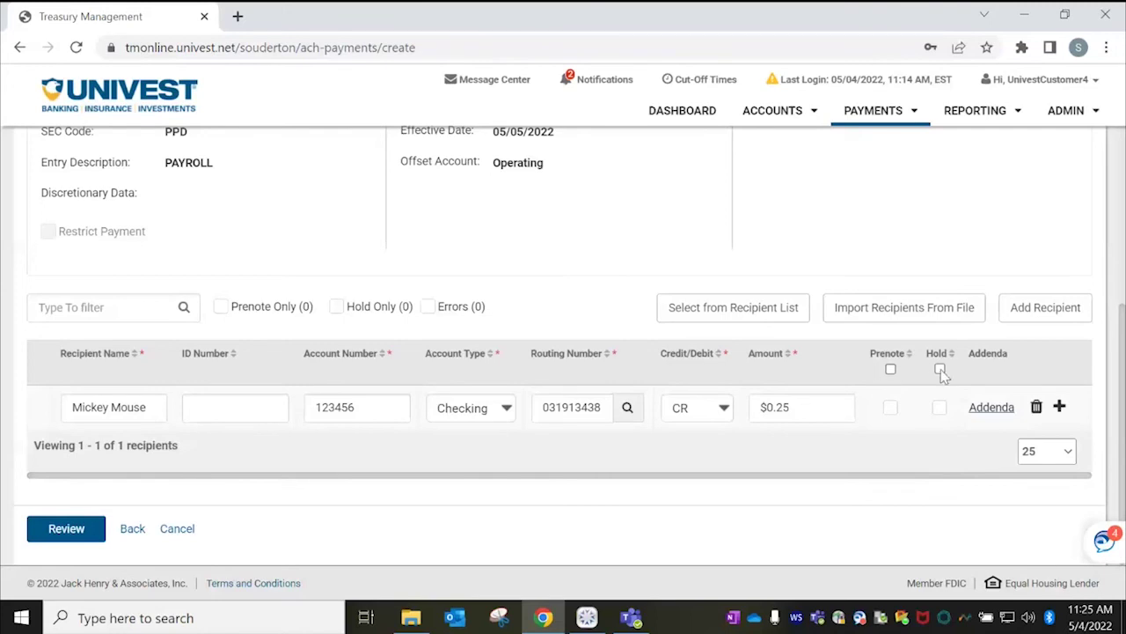
Review and confirm the Payables 5/4/22 payment, then read the pending-approval confirmation.
{"action": "left_click", "coordinate": [74, 531]}
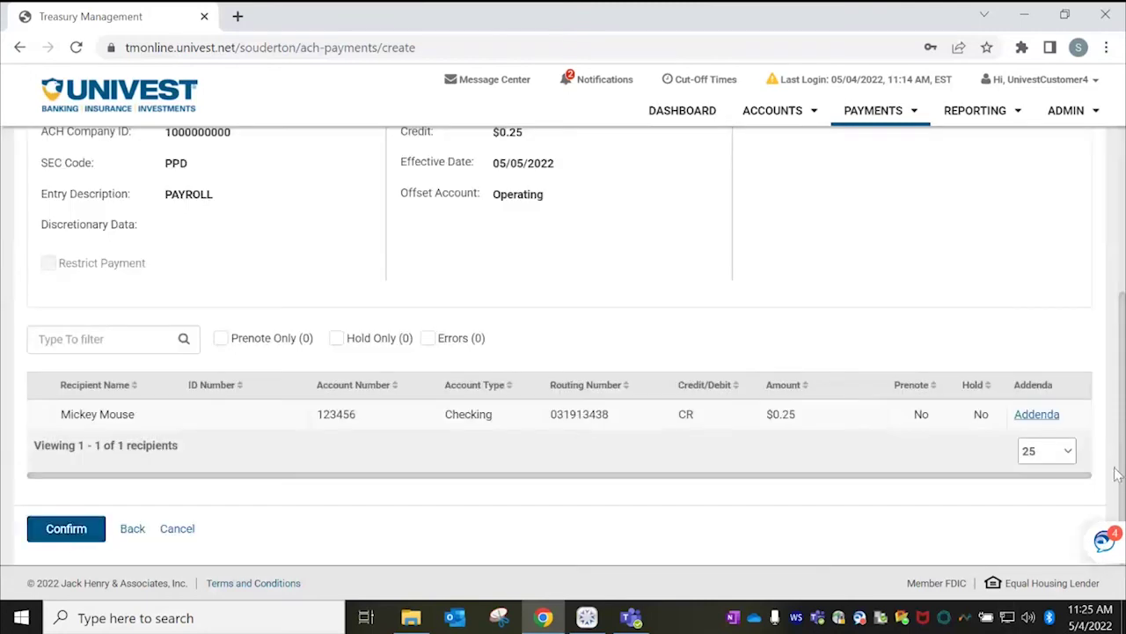
{"action": "left_click_drag", "start_coordinate": [1115, 489], "coordinate": [1123, 301]}
{"action": "scroll", "coordinate": [1123, 301], "scroll_direction": "down", "scroll_amount": 3}
{"action": "left_click", "coordinate": [70, 530]}
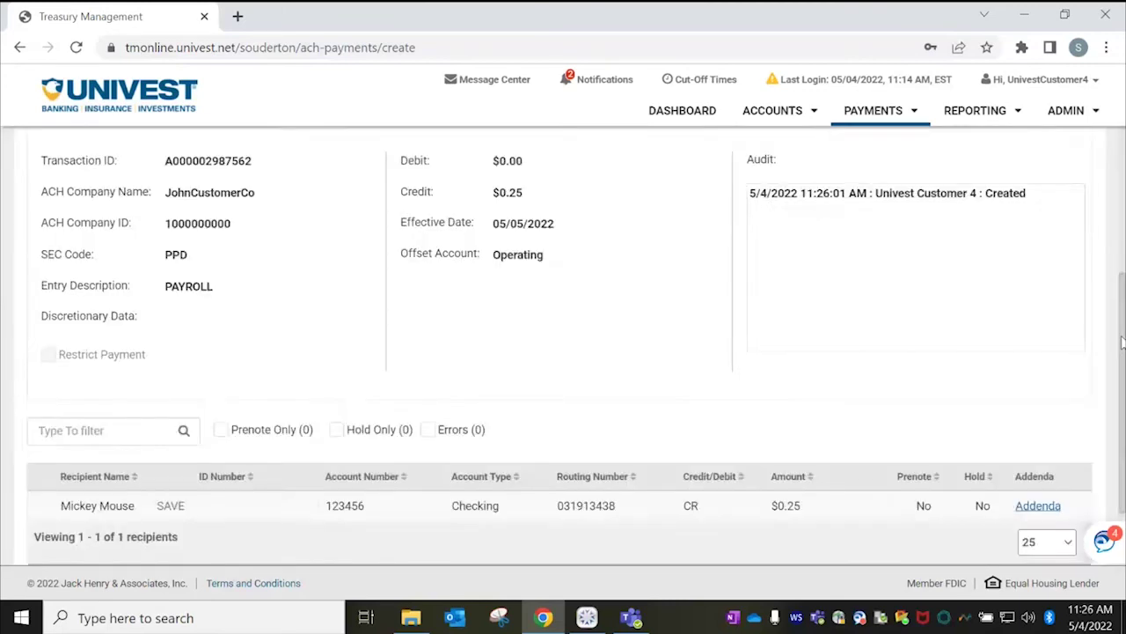
{"action": "left_click_drag", "start_coordinate": [1122, 341], "coordinate": [1121, 160]}
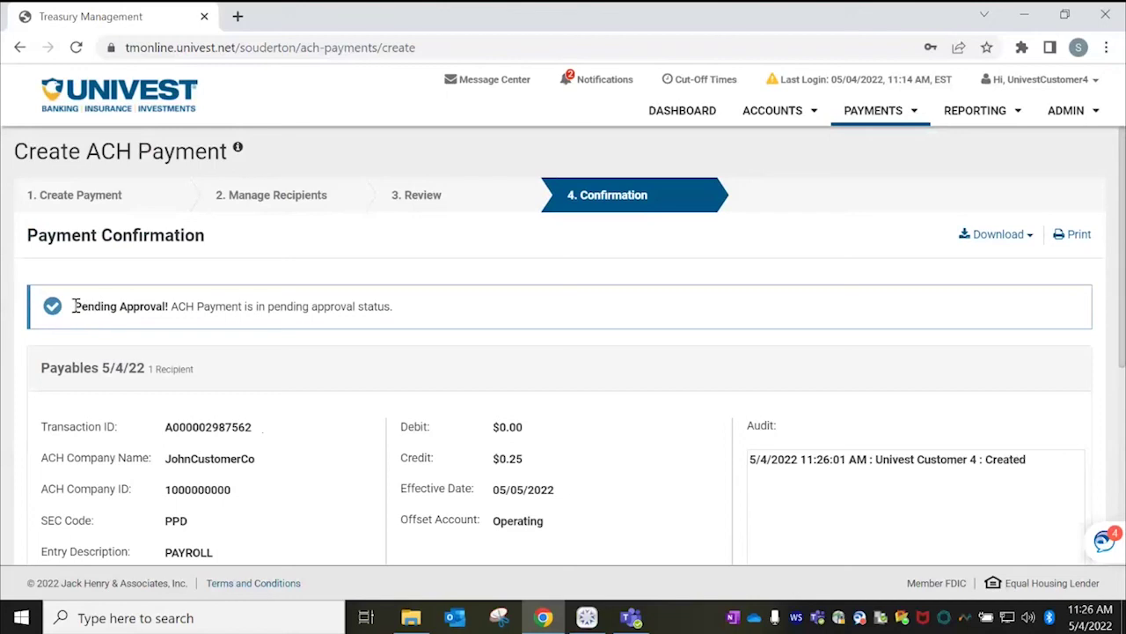
{"action": "left_click_drag", "start_coordinate": [74, 307], "coordinate": [399, 317]}
{"action": "left_click", "coordinate": [388, 311]}
Return to the dashboard and show the ACH payments pending approval.
{"action": "left_click", "coordinate": [896, 118]}
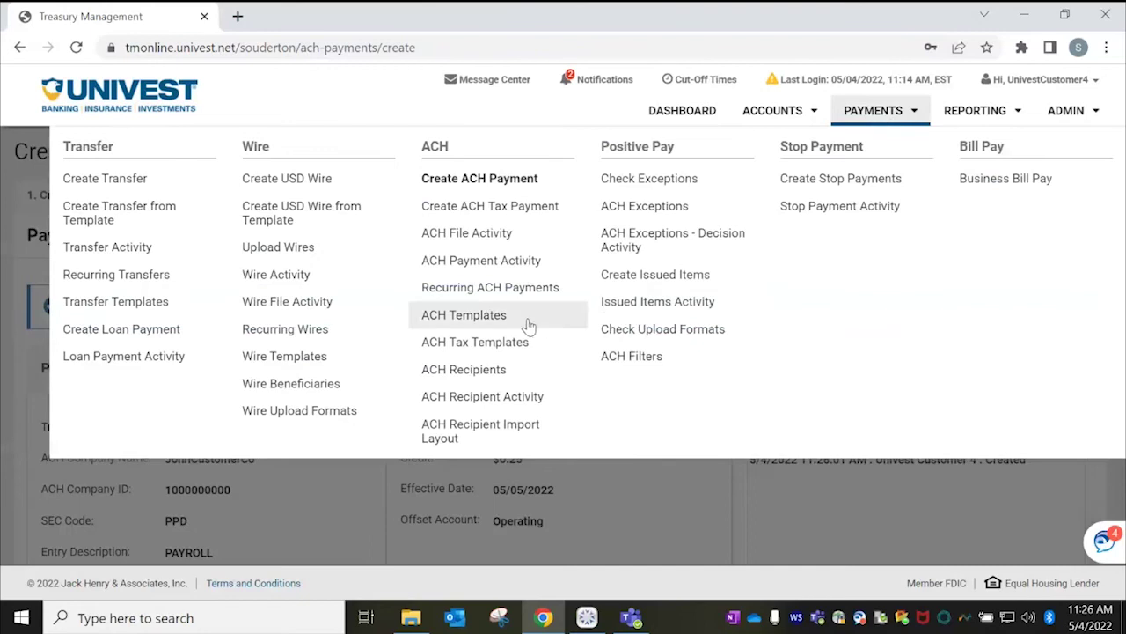
{"action": "left_click", "coordinate": [671, 117]}
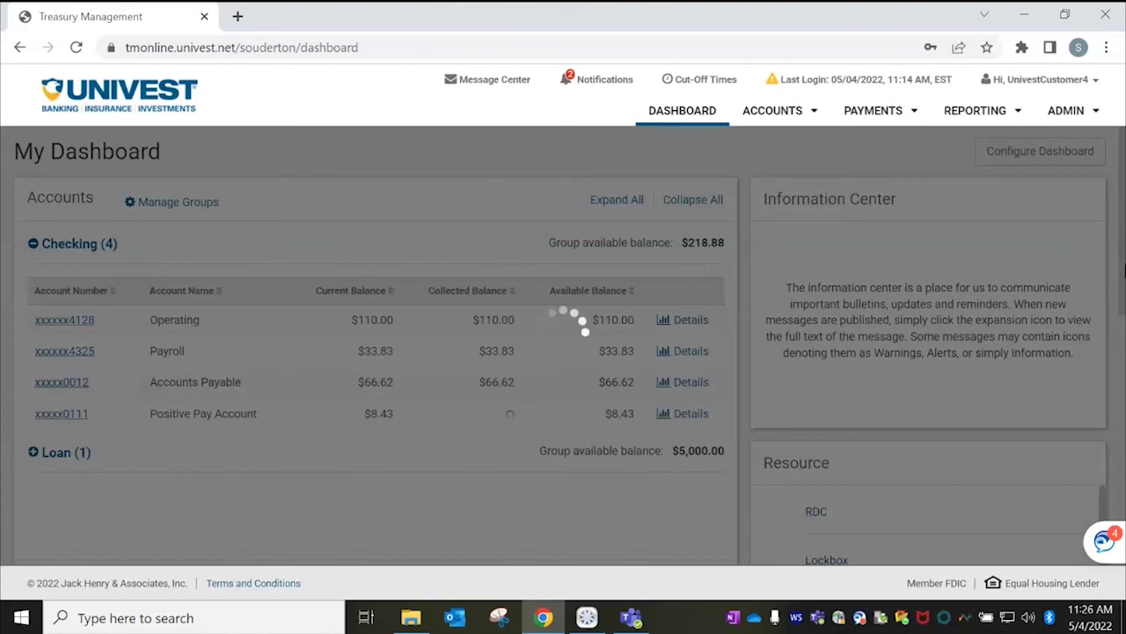
{"action": "scroll", "coordinate": [1122, 244], "scroll_direction": "down", "scroll_amount": 5}
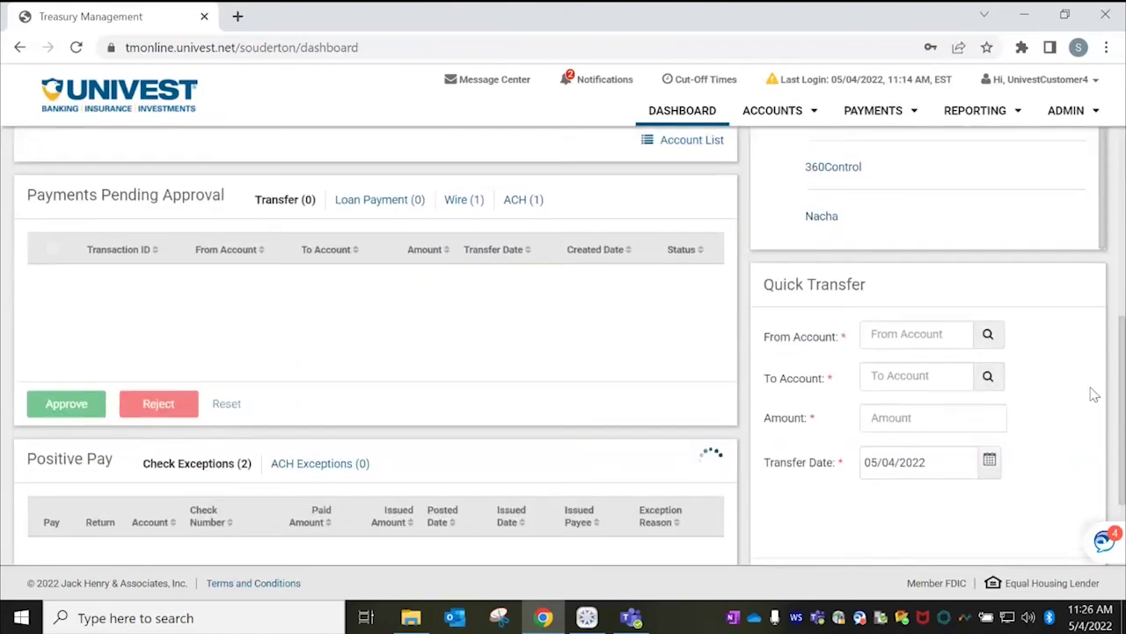
{"action": "left_click", "coordinate": [532, 197]}
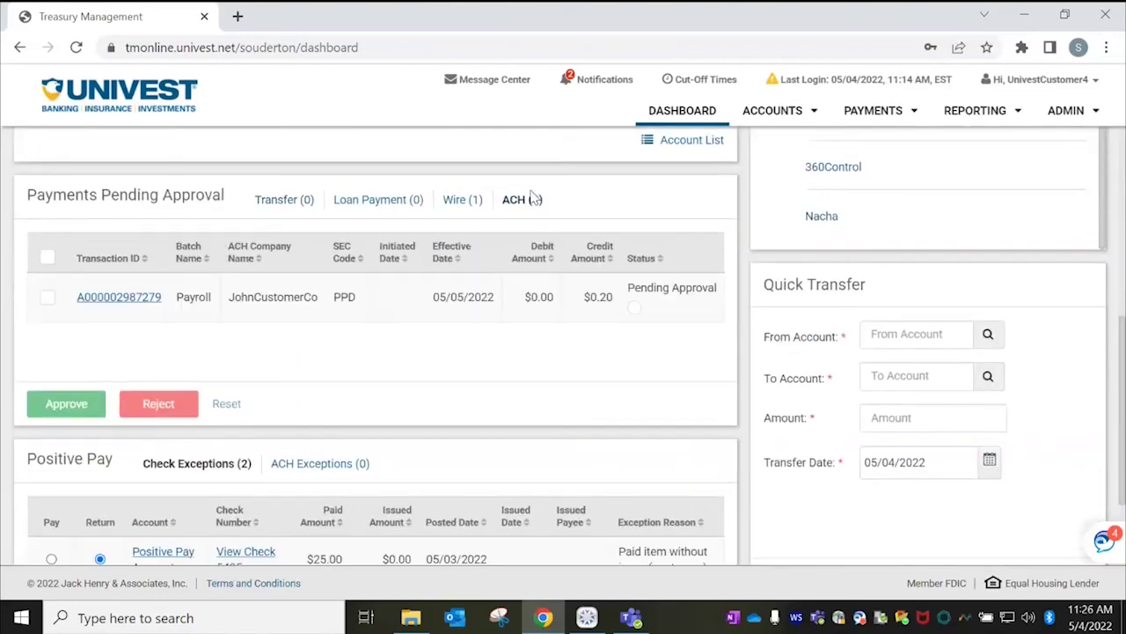
View ACH Payment Activity and Recurring ACH Payments, then begin a new ACH payment.
{"action": "left_click", "coordinate": [871, 113]}
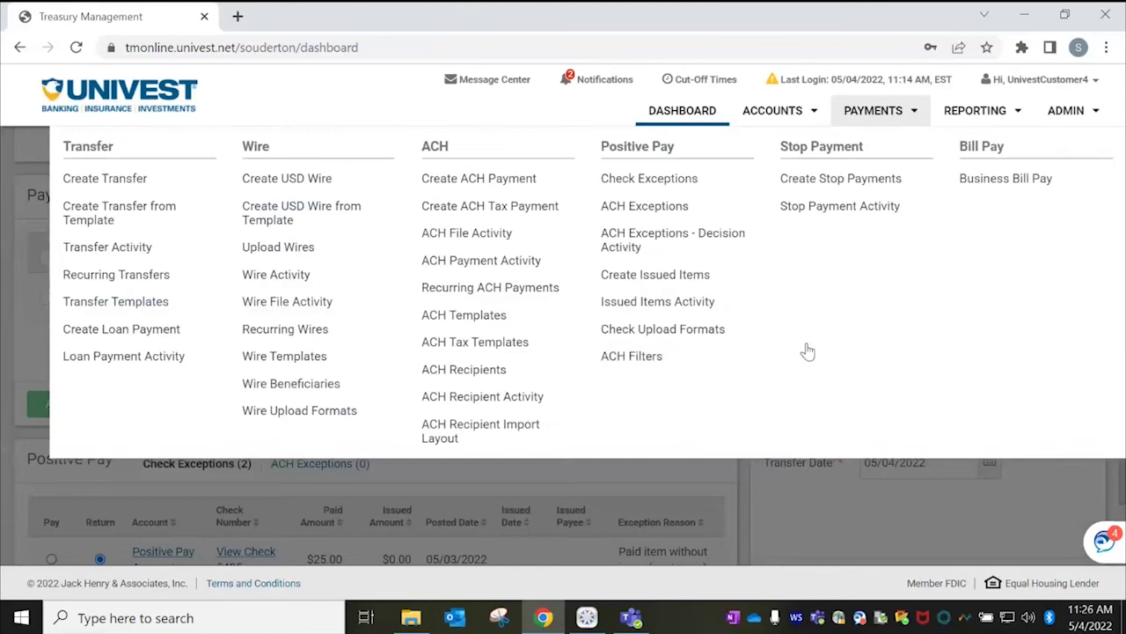
{"action": "left_click", "coordinate": [446, 262]}
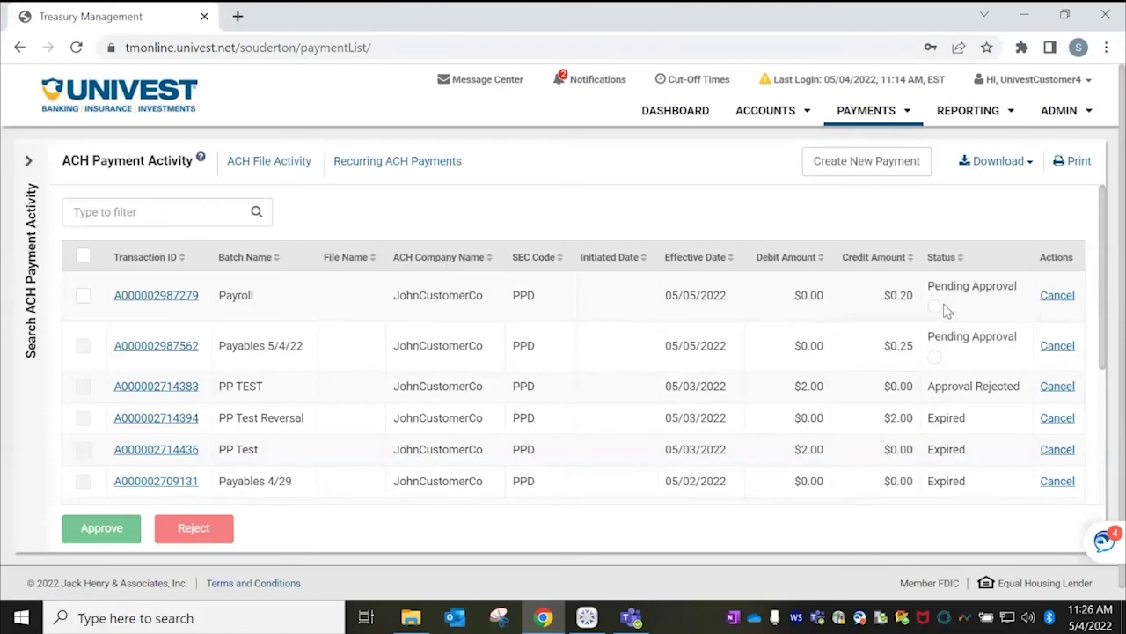
{"action": "mouse_move", "coordinate": [940, 311]}
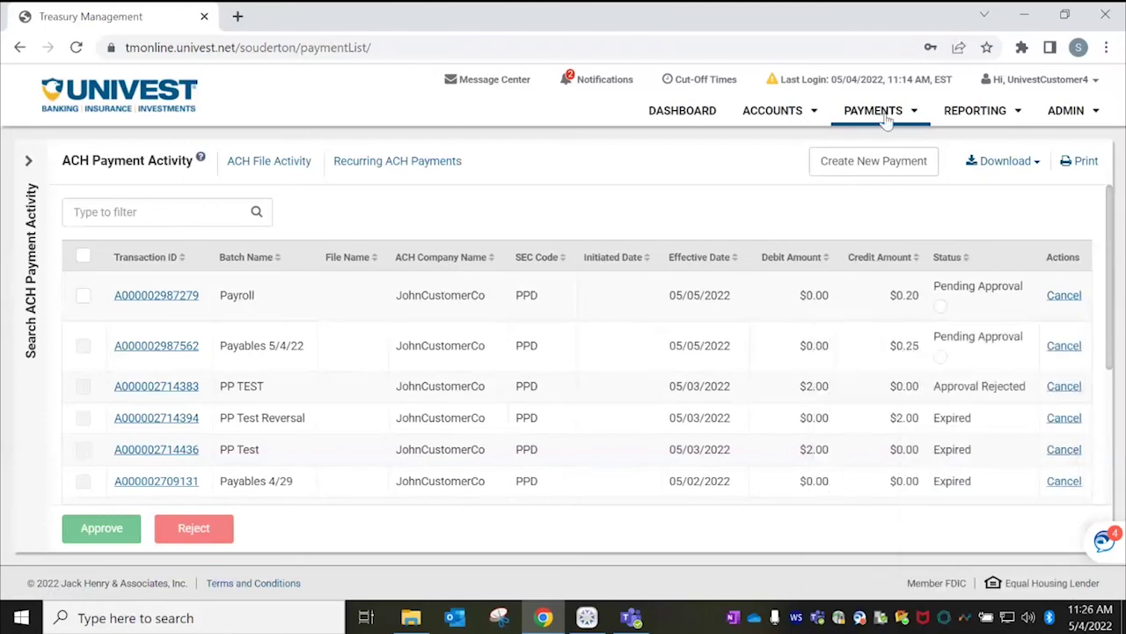
{"action": "left_click", "coordinate": [887, 120]}
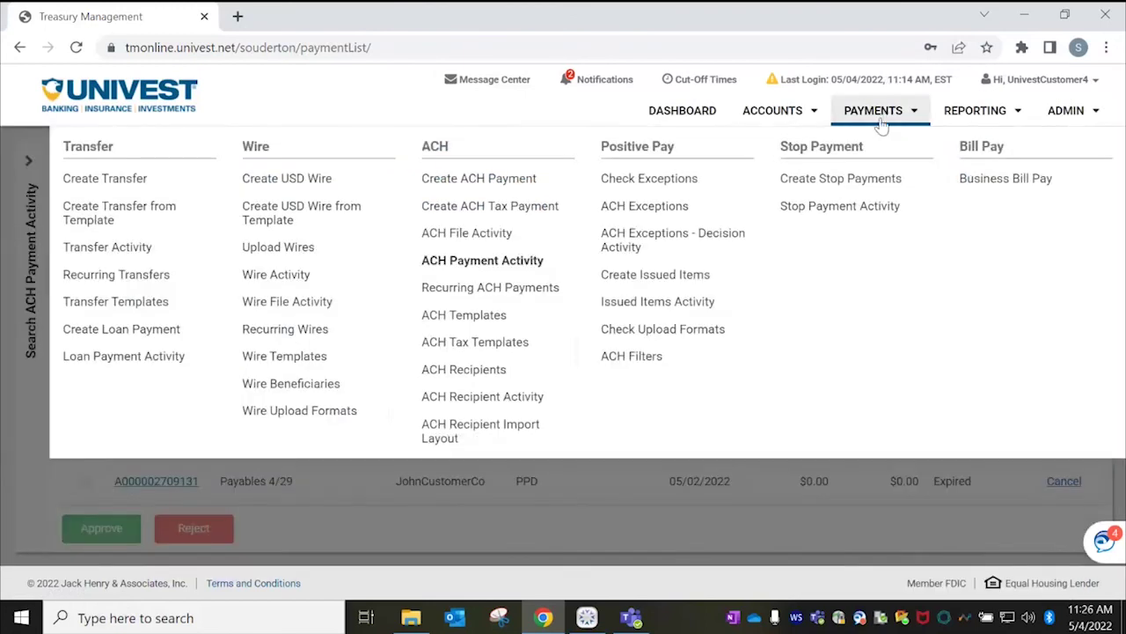
{"action": "left_click", "coordinate": [514, 291]}
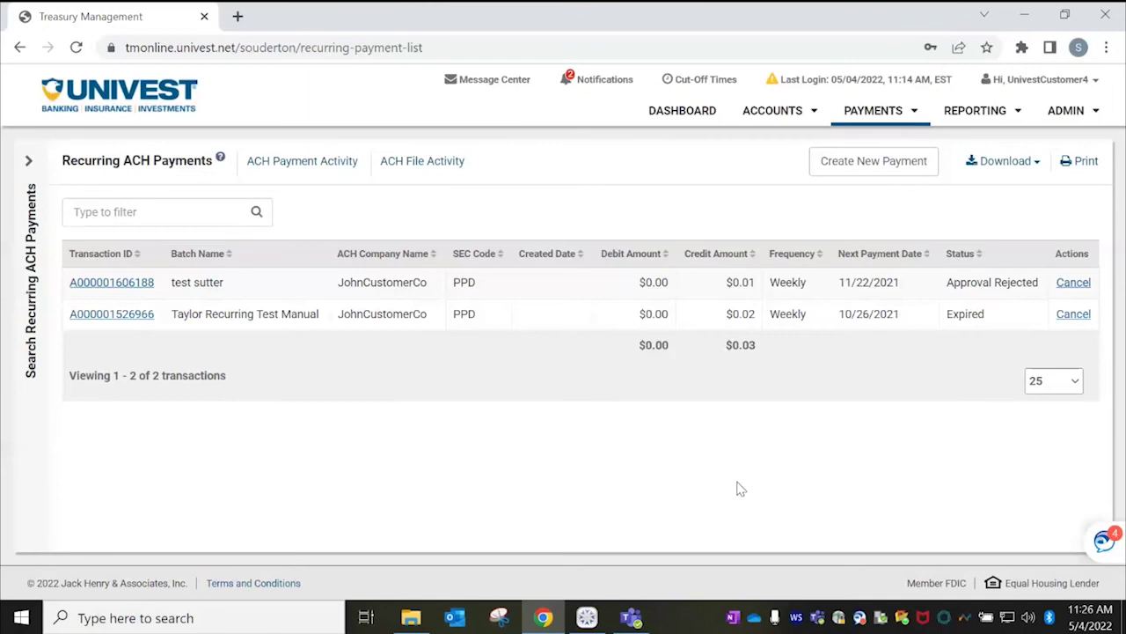
{"action": "left_click", "coordinate": [870, 163]}
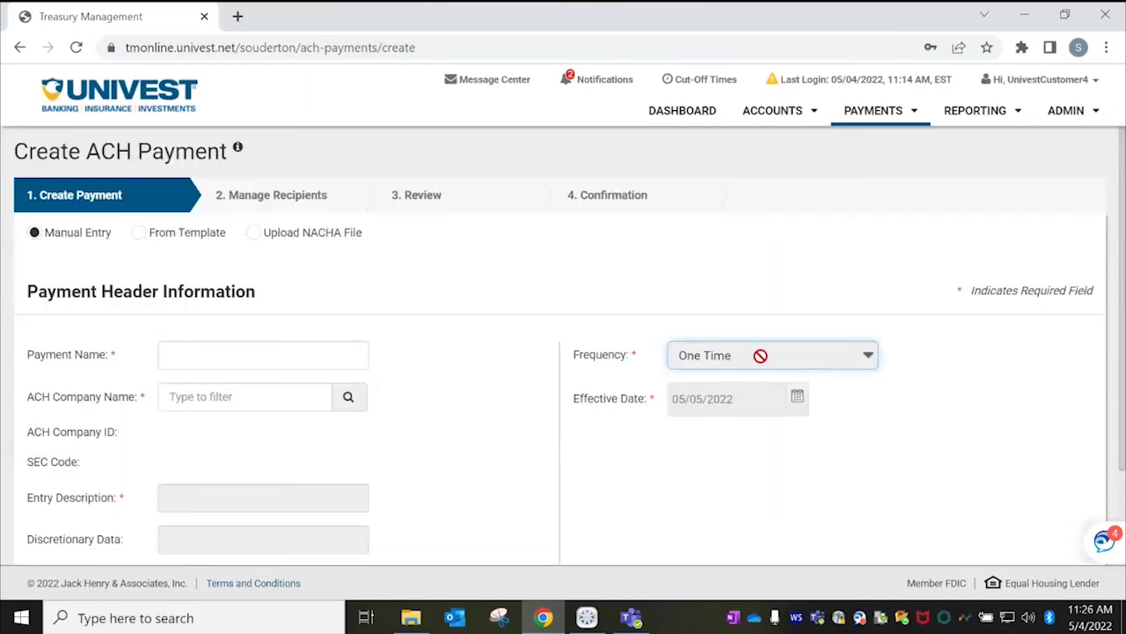
Name the payment 'Rent', pick the JohnCustomerCo ACH company and enter description 'Rent Pya'.
{"action": "left_click", "coordinate": [300, 352]}
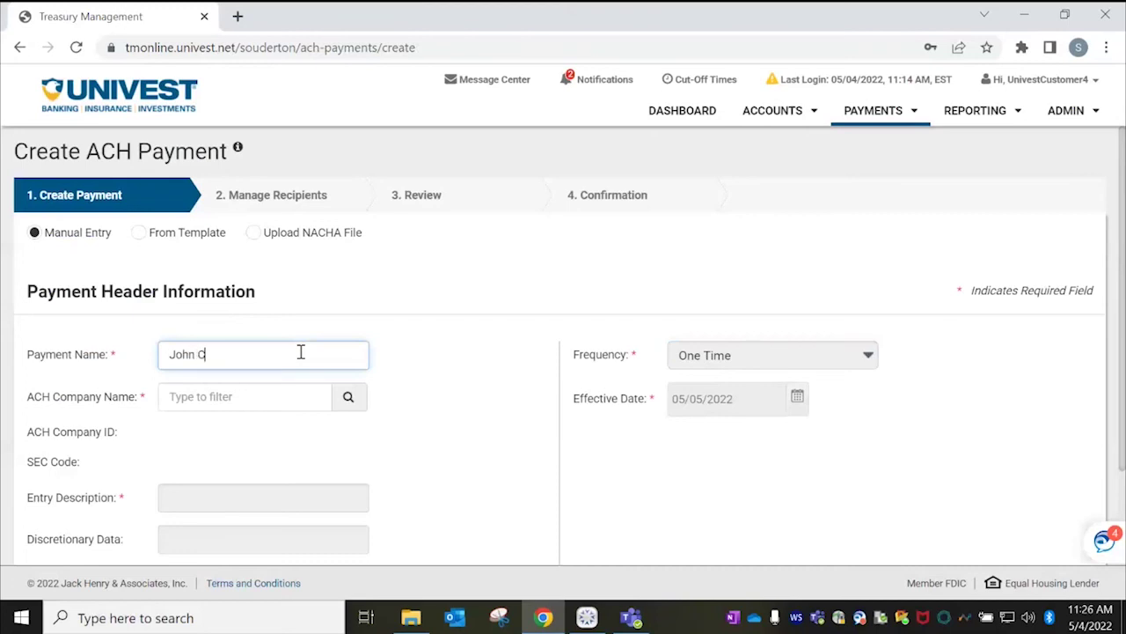
{"action": "type", "text": "Rent"}
{"action": "left_click", "coordinate": [347, 397]}
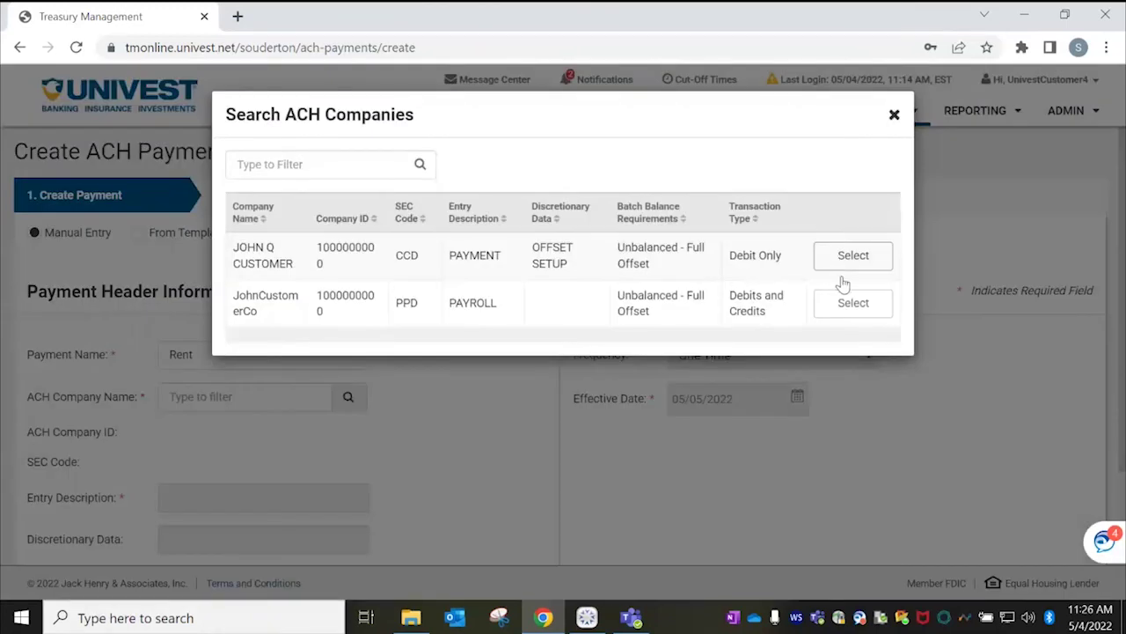
{"action": "left_click", "coordinate": [846, 308]}
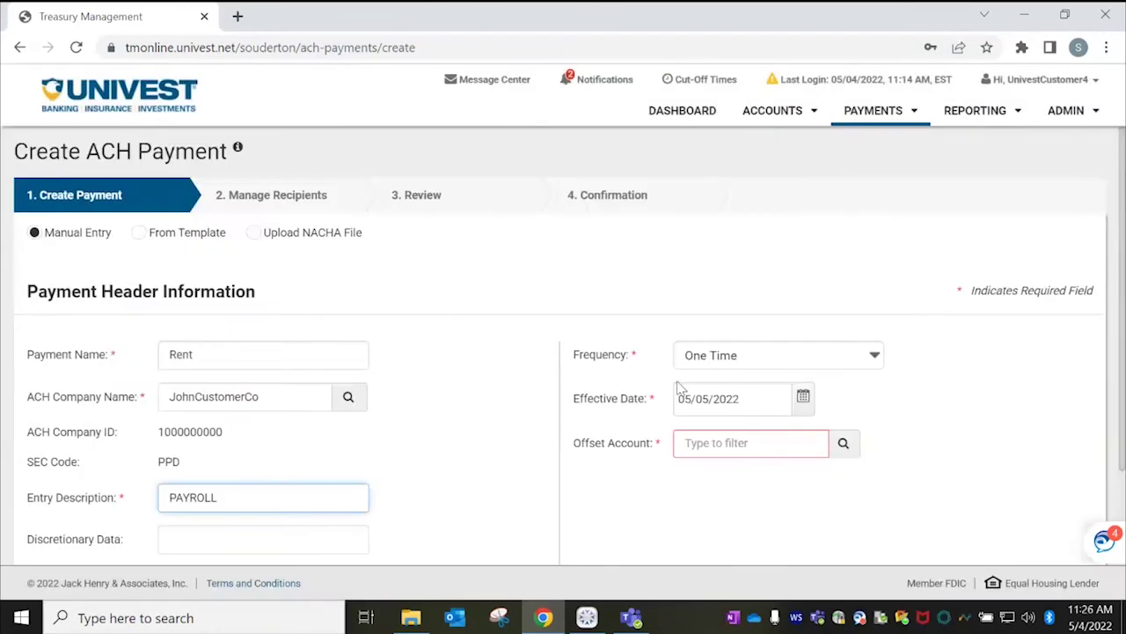
{"action": "left_click_drag", "start_coordinate": [254, 503], "coordinate": [4, 482]}
{"action": "type", "text": "Rent Pya"}
Make the payment repeat monthly starting 06/01/2022 with no end date.
{"action": "left_click", "coordinate": [762, 364]}
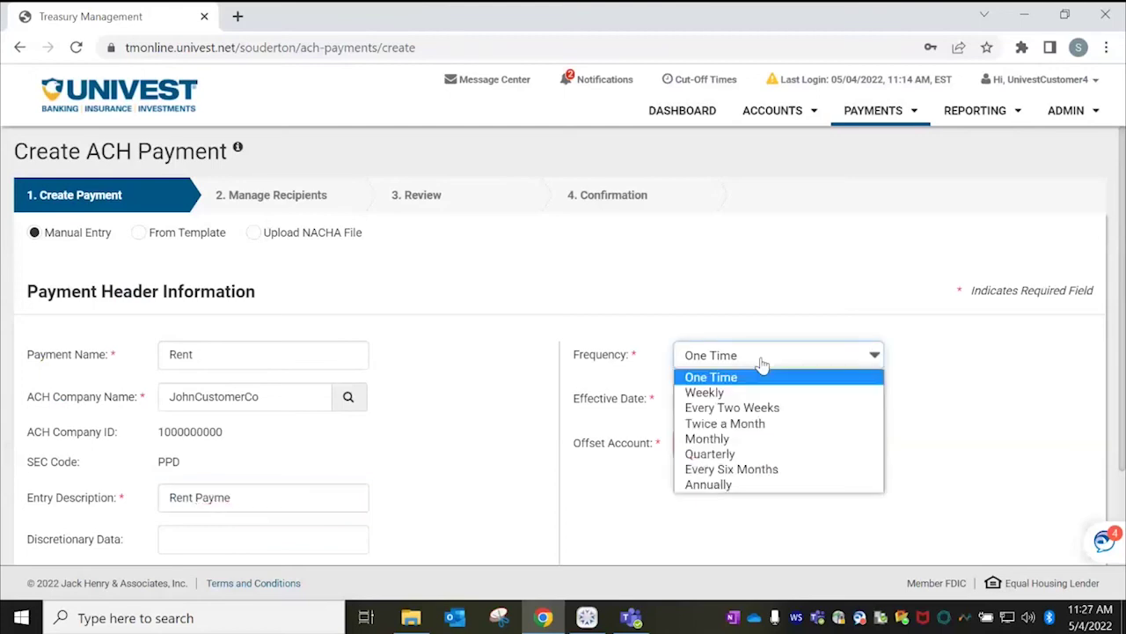
{"action": "left_click", "coordinate": [781, 438]}
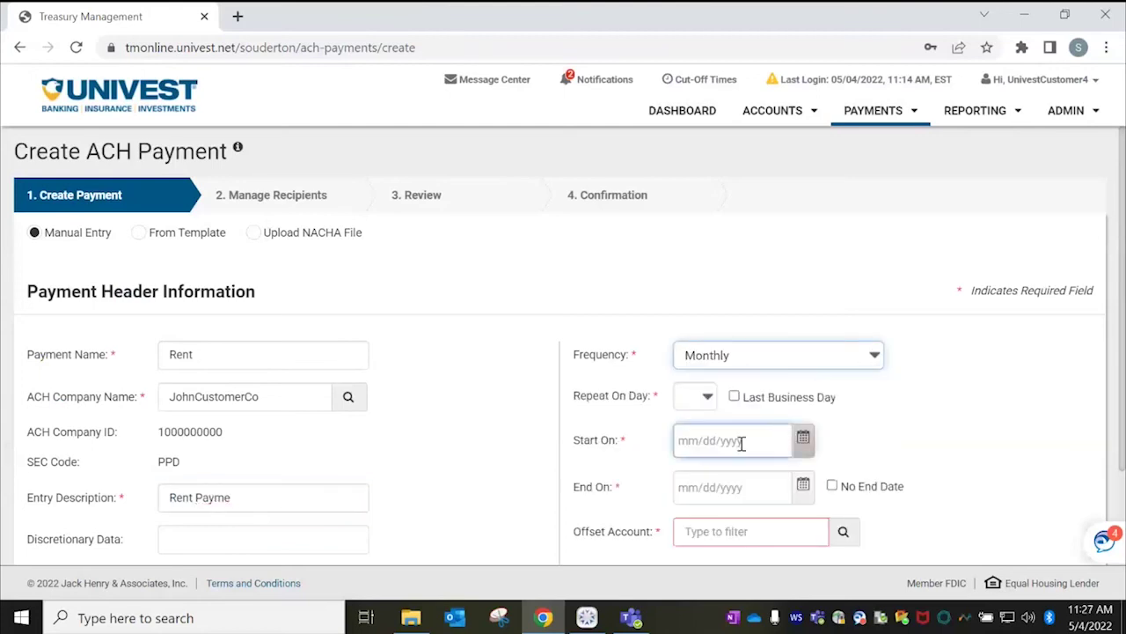
{"action": "left_click", "coordinate": [807, 445]}
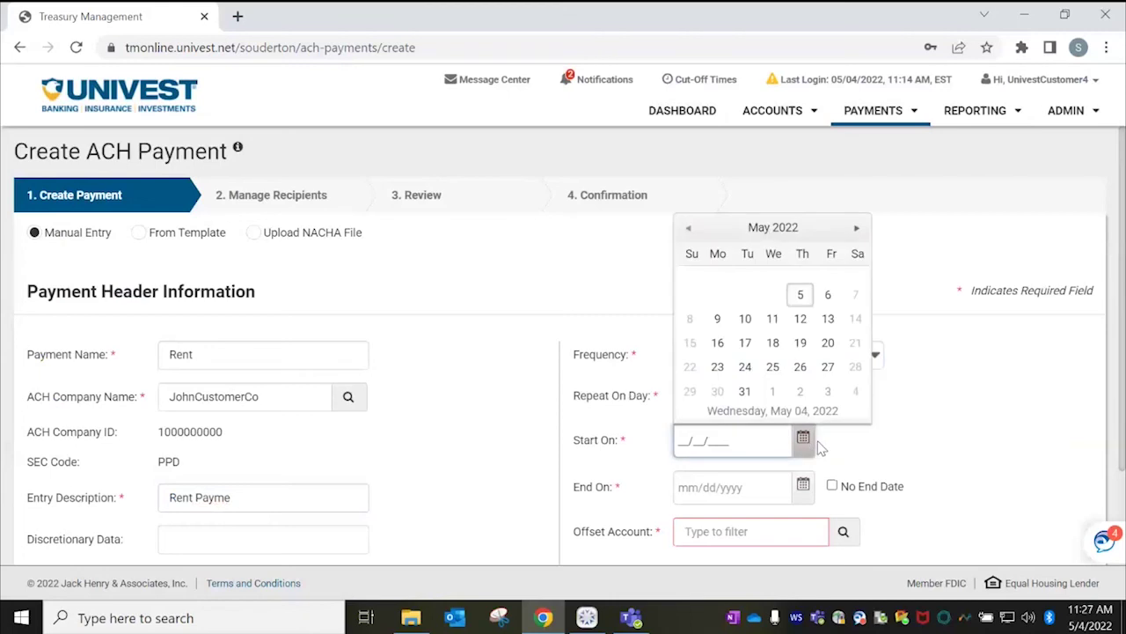
{"action": "left_click", "coordinate": [855, 230]}
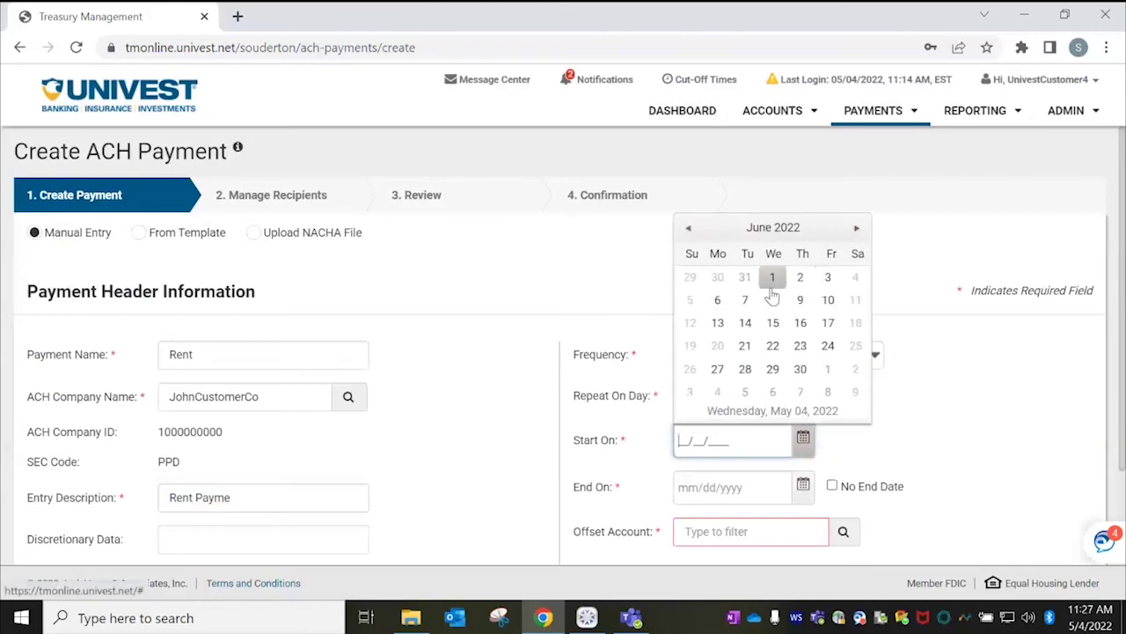
{"action": "left_click", "coordinate": [772, 278]}
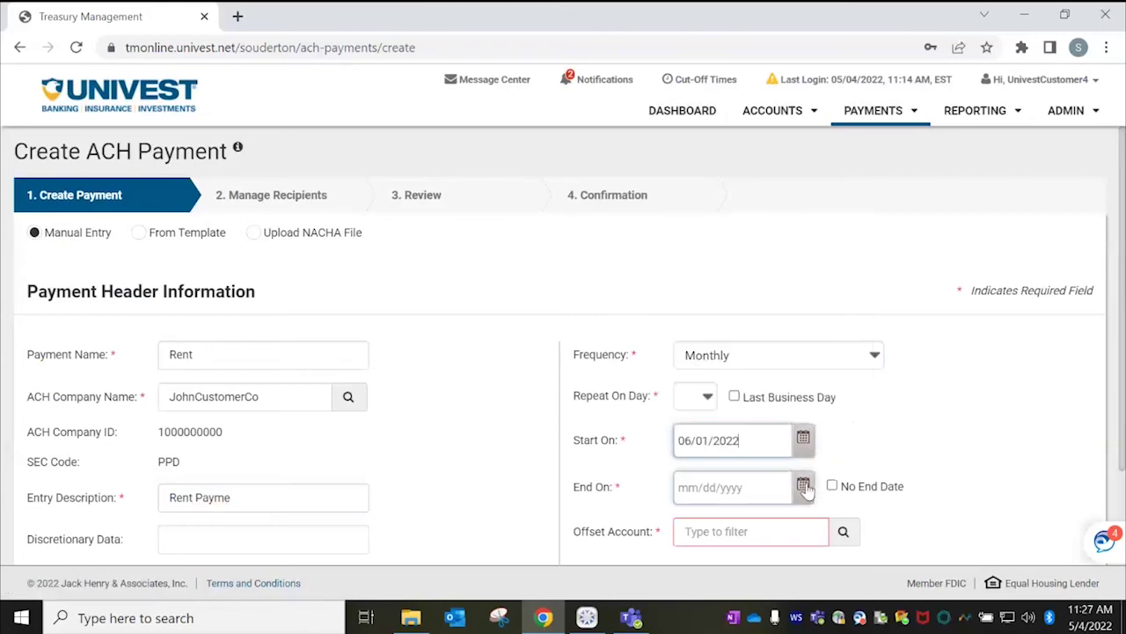
{"action": "left_click", "coordinate": [834, 487]}
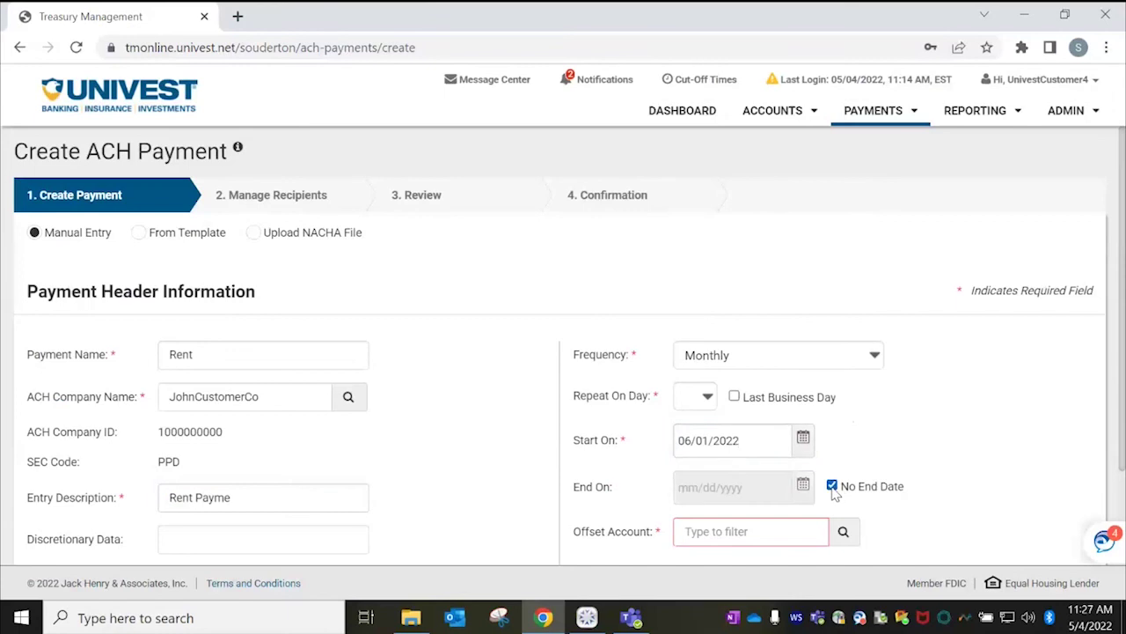
Use Operating as the offset account, repeat on day 1, and continue to recipients.
{"action": "left_click", "coordinate": [843, 532]}
{"action": "left_click", "coordinate": [854, 243]}
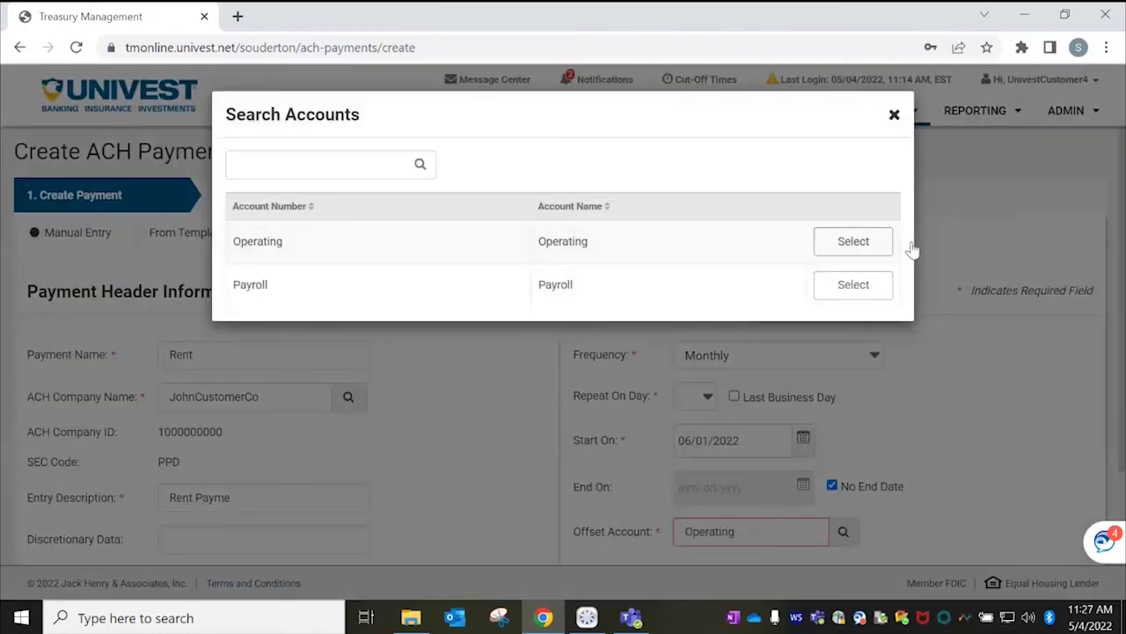
{"action": "scroll", "coordinate": [1124, 394], "scroll_direction": "down", "scroll_amount": 3}
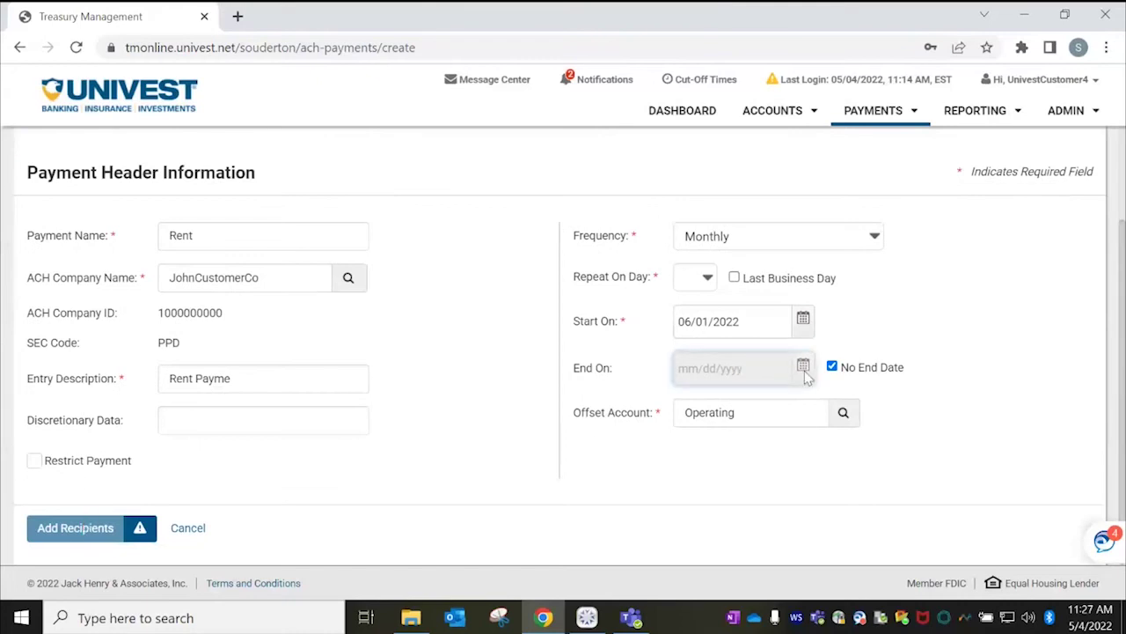
{"action": "left_click", "coordinate": [708, 280]}
{"action": "left_click", "coordinate": [679, 314]}
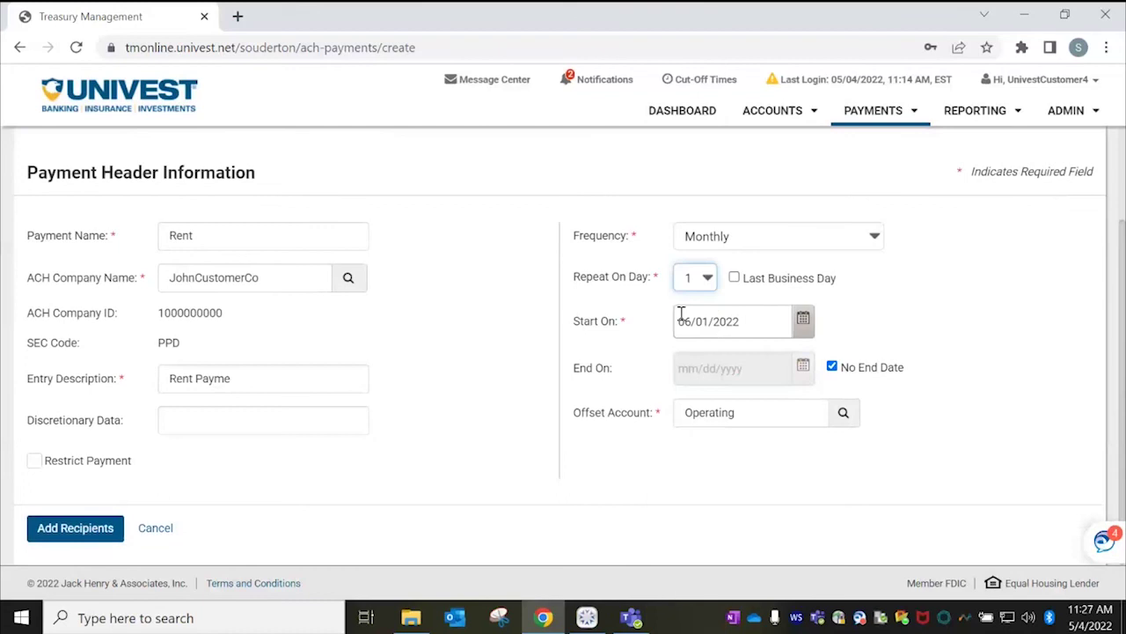
{"action": "left_click", "coordinate": [105, 536]}
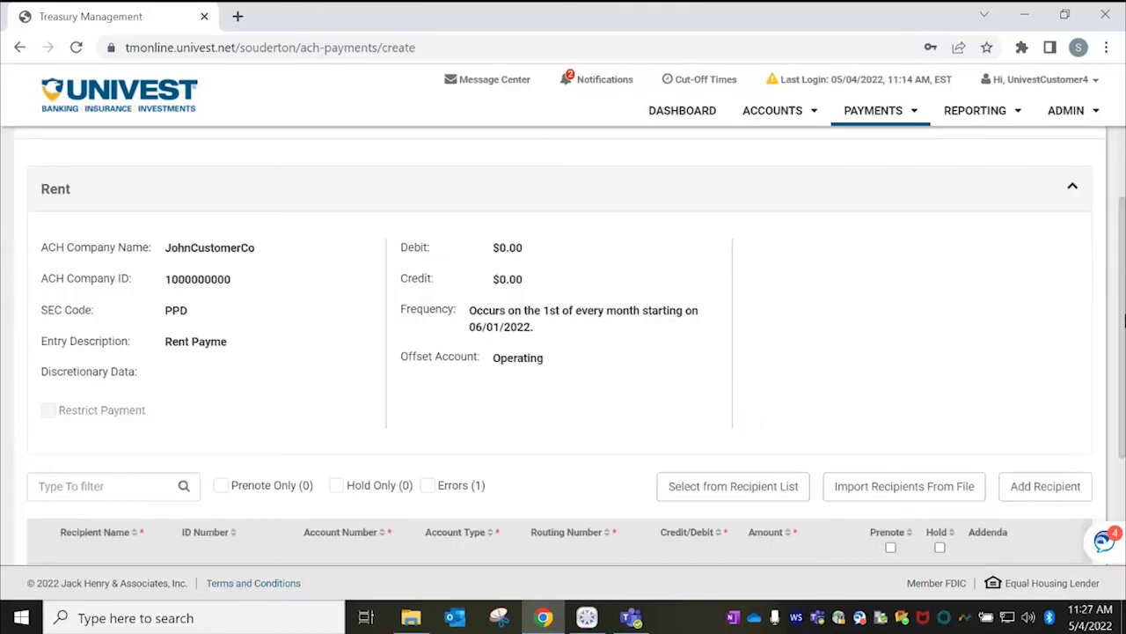
Add the saved recipient Employee One from the recipient list to the Rent payment.
{"action": "left_click_drag", "start_coordinate": [1123, 321], "coordinate": [1124, 431]}
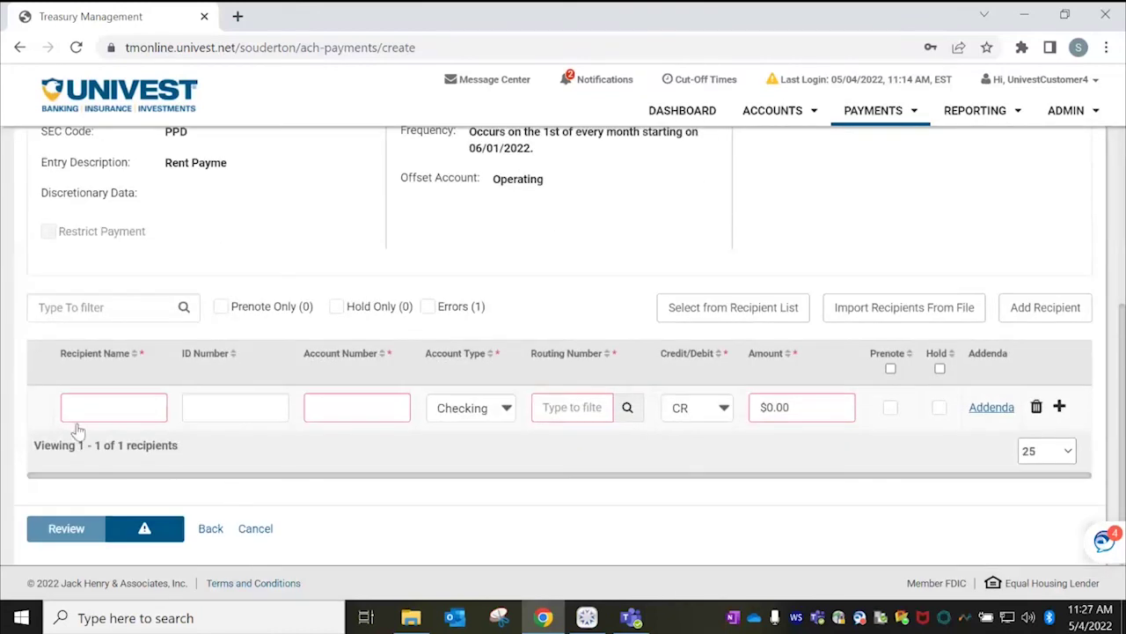
{"action": "left_click", "coordinate": [736, 308]}
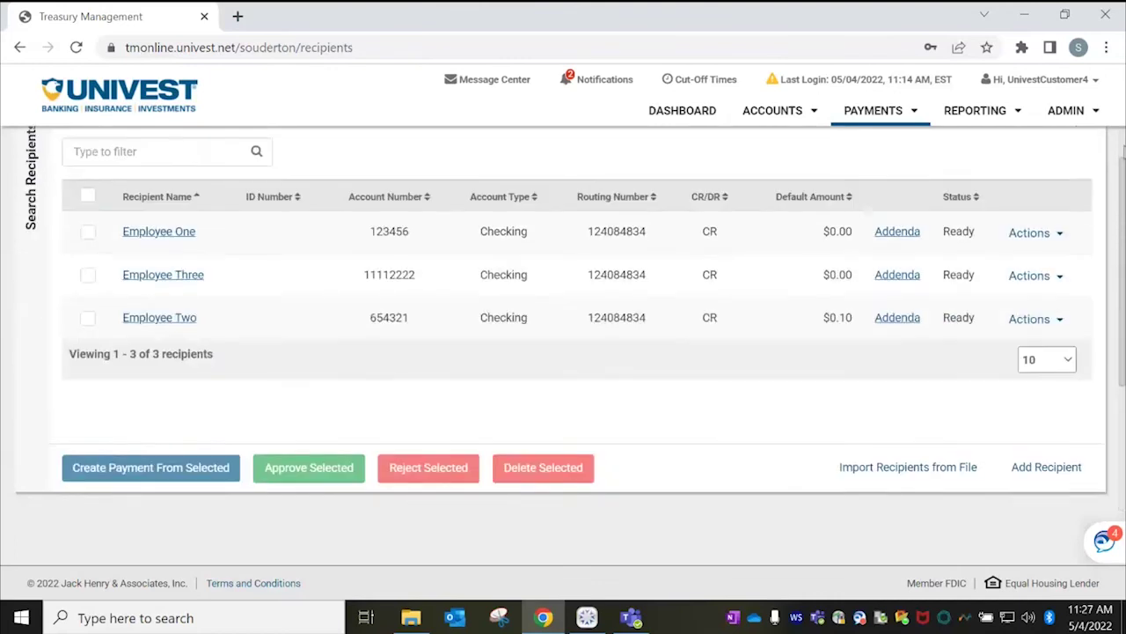
{"action": "scroll", "coordinate": [198, 295], "scroll_direction": "up", "scroll_amount": 1}
{"action": "left_click", "coordinate": [88, 293]}
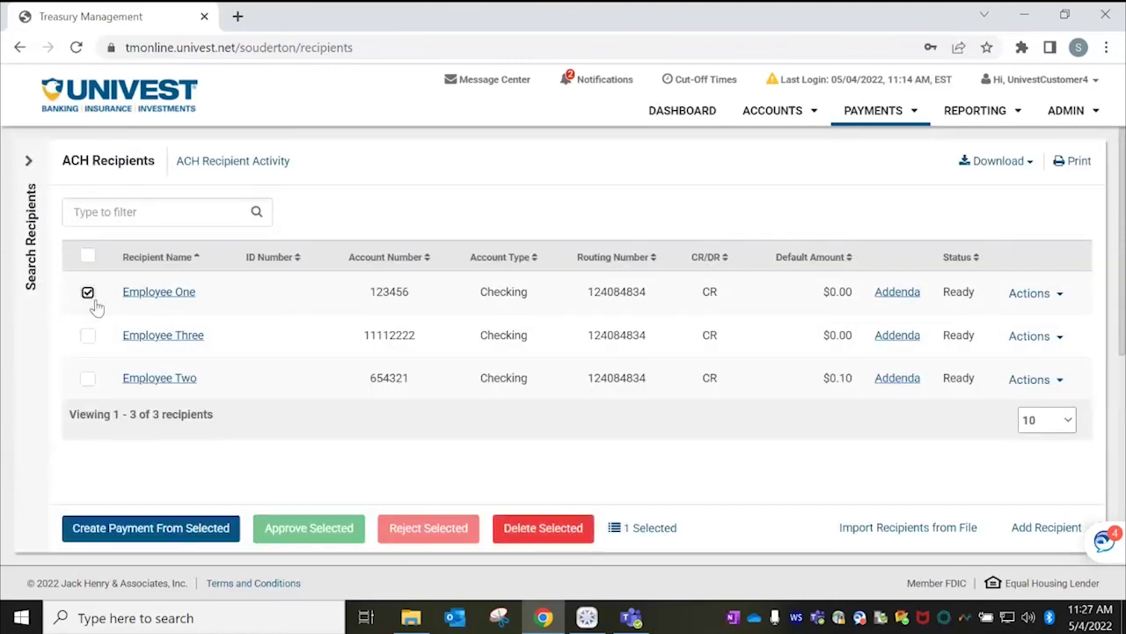
{"action": "left_click", "coordinate": [220, 535]}
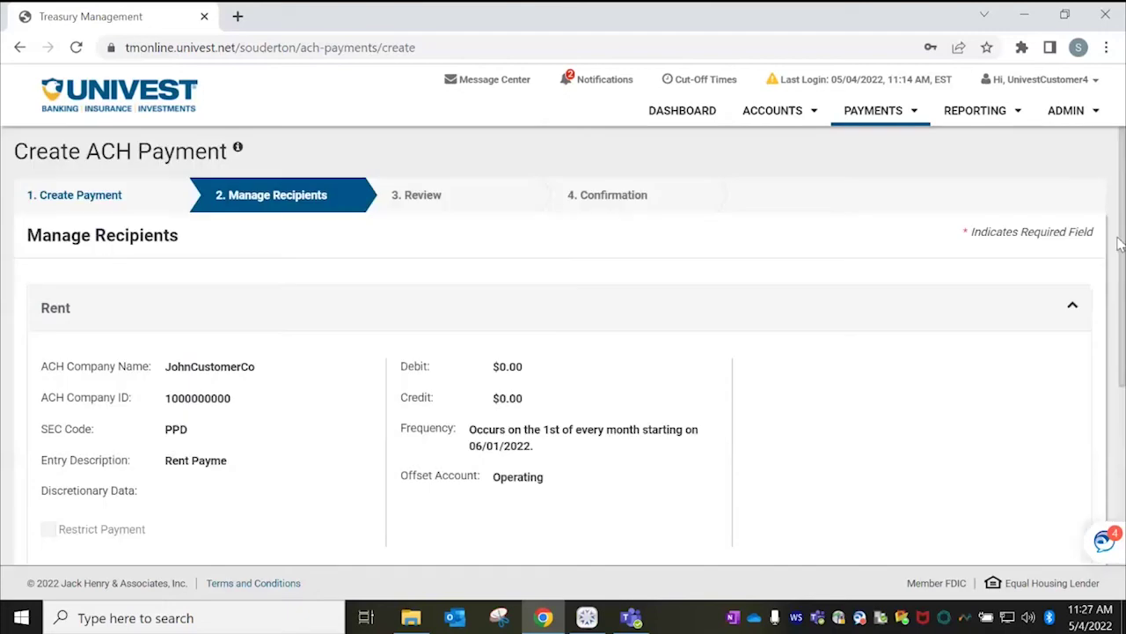
Add a blank second recipient row, then delete it.
{"action": "left_click_drag", "start_coordinate": [1123, 264], "coordinate": [1123, 402]}
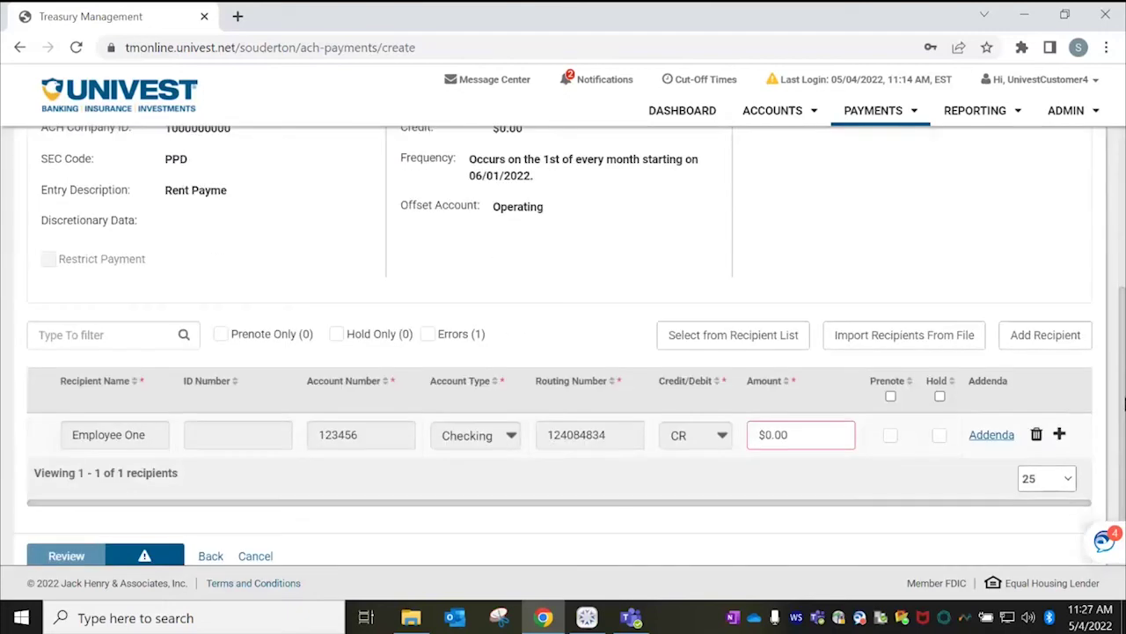
{"action": "left_click", "coordinate": [1074, 340]}
{"action": "left_click", "coordinate": [141, 473]}
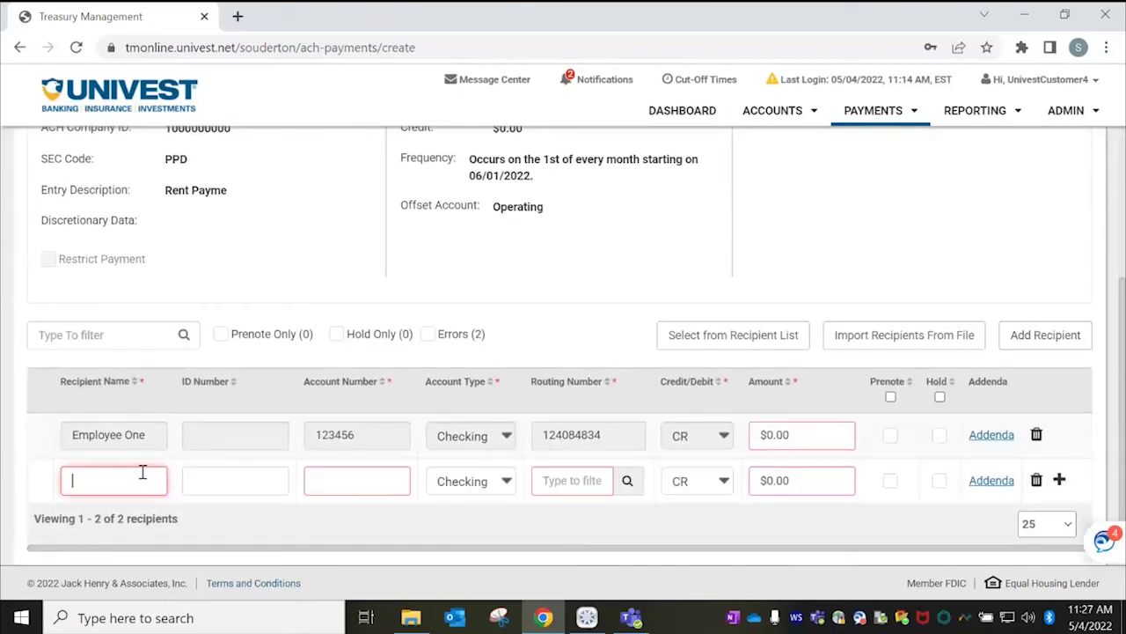
{"action": "left_click", "coordinate": [1036, 481]}
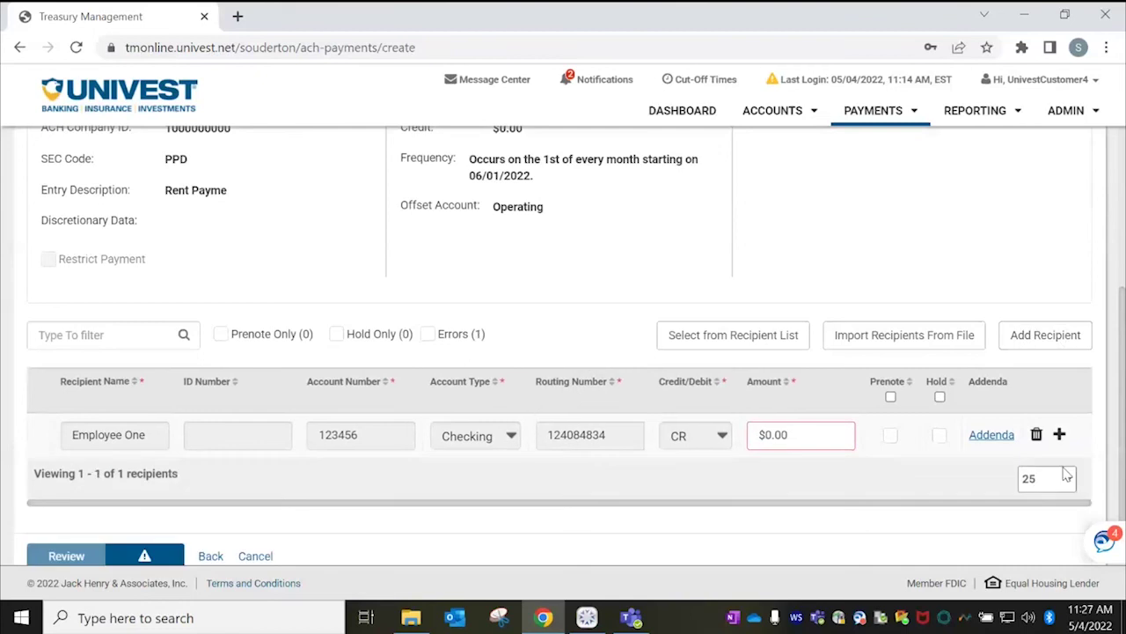
{"action": "scroll", "coordinate": [1124, 396], "scroll_direction": "up", "scroll_amount": 5}
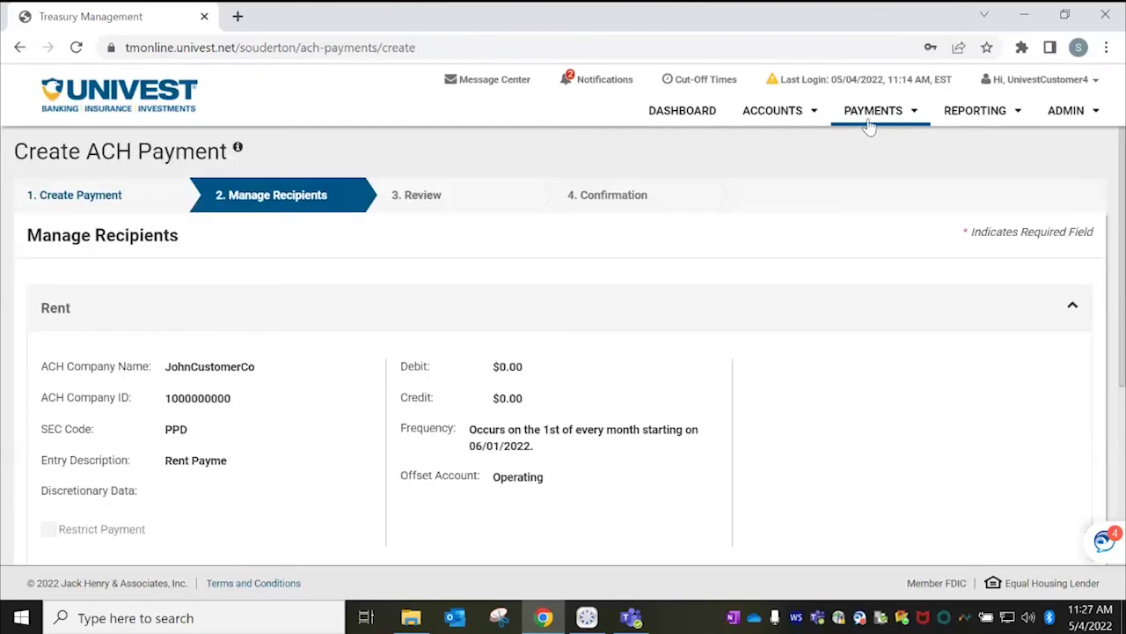
Open the PAYMENTS menu to show all payment features.
{"action": "left_click", "coordinate": [869, 126]}
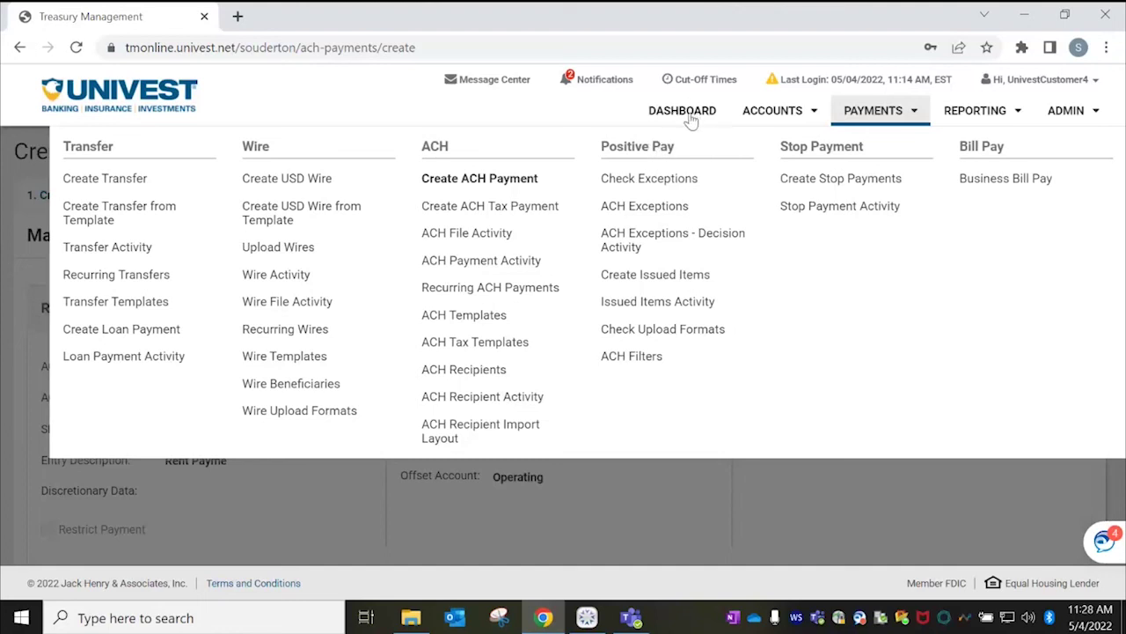
Open Check Exceptions and view the image of check 5435.
{"action": "left_click", "coordinate": [668, 187]}
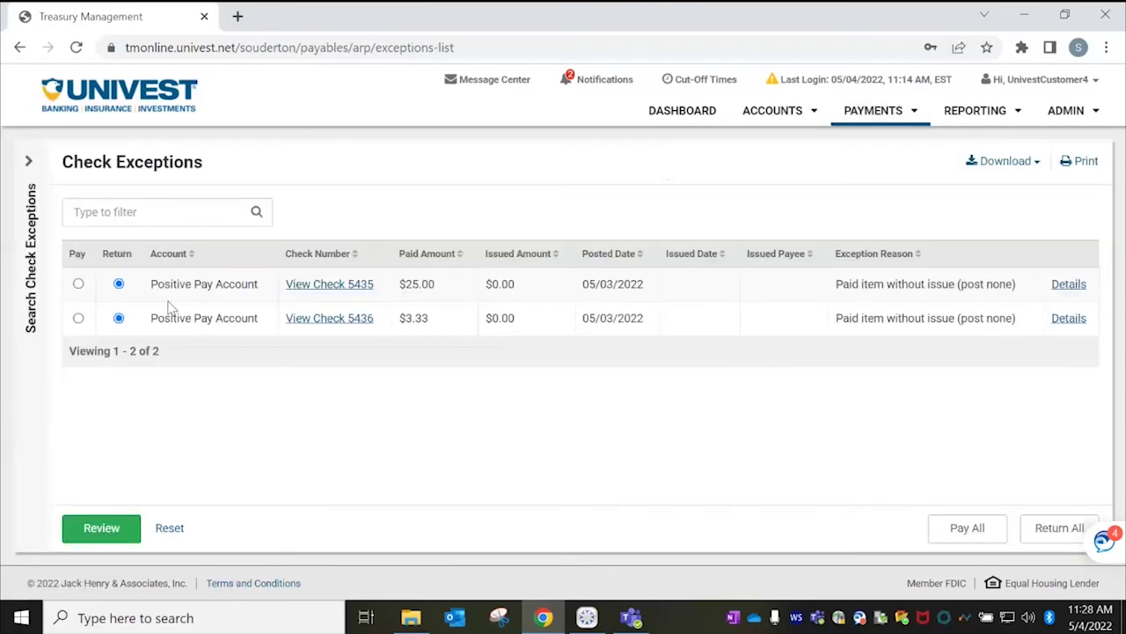
{"action": "left_click", "coordinate": [353, 292]}
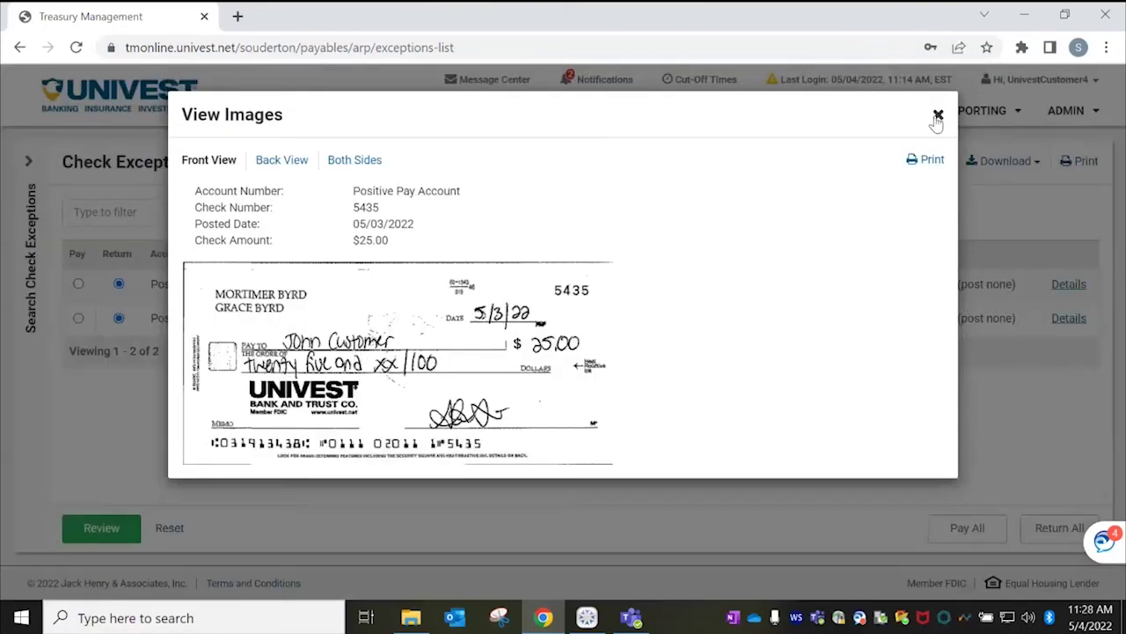
{"action": "left_click", "coordinate": [938, 115]}
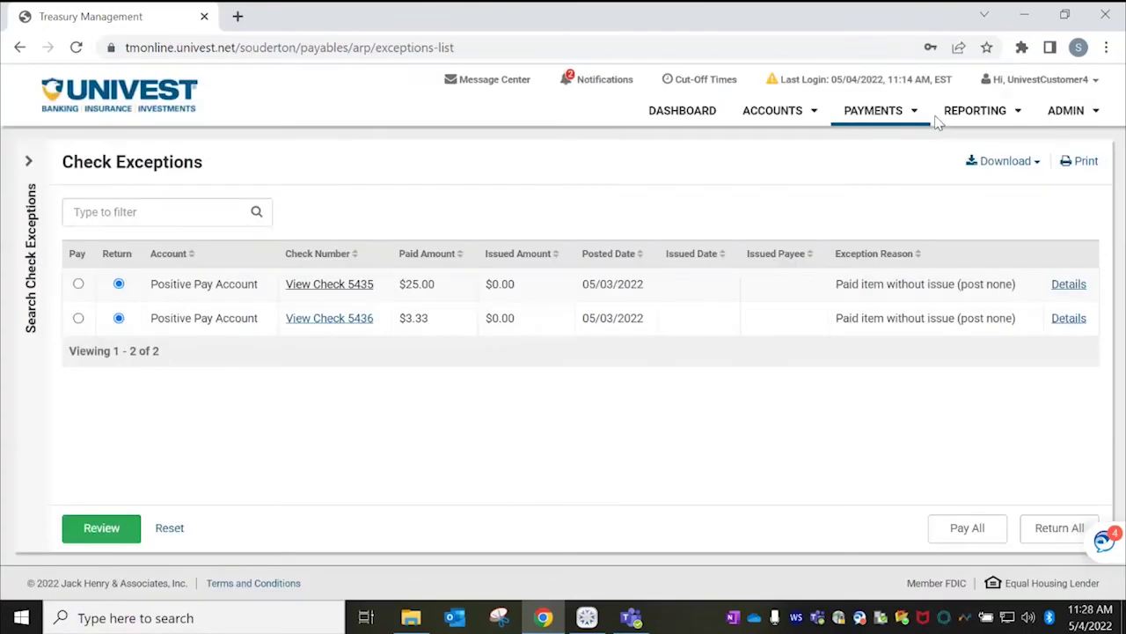
Save Return decisions for the $25.00 and $3.33 check exceptions, then go to the dashboard.
{"action": "left_click", "coordinate": [78, 284]}
{"action": "left_click", "coordinate": [79, 318]}
{"action": "left_click", "coordinate": [119, 318]}
{"action": "left_click", "coordinate": [118, 285]}
{"action": "left_click", "coordinate": [115, 528]}
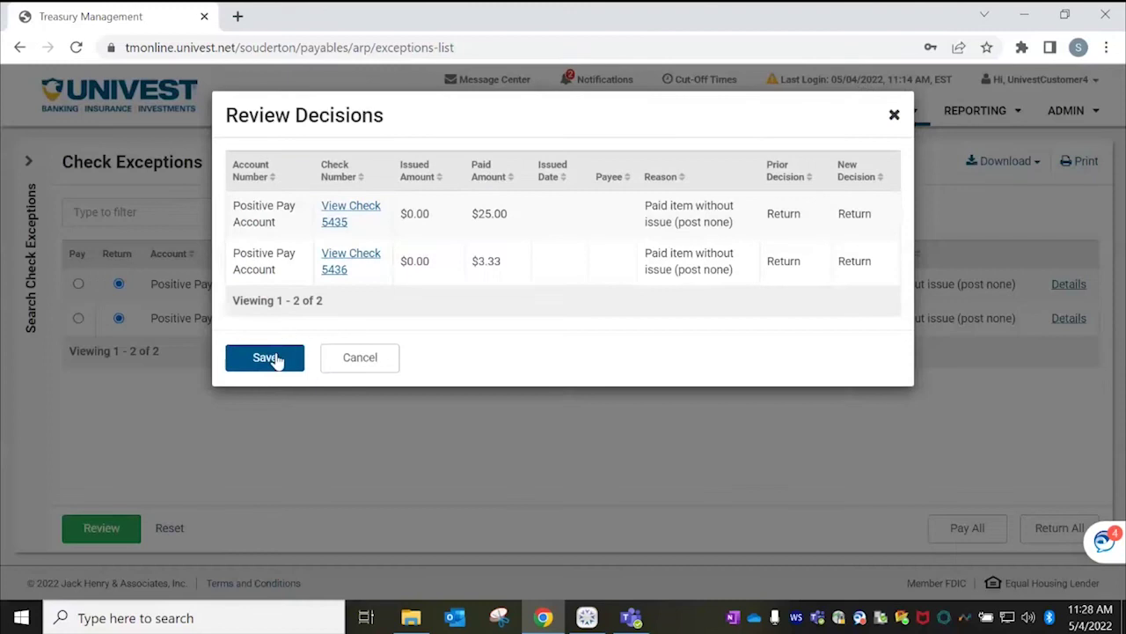
{"action": "left_click", "coordinate": [266, 357]}
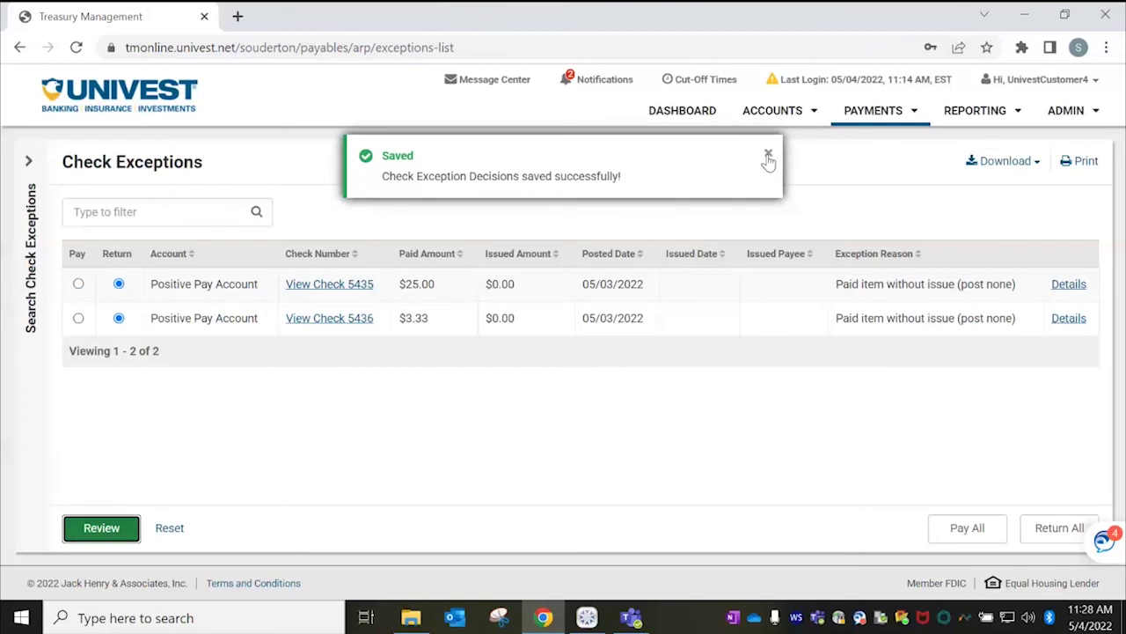
{"action": "left_click", "coordinate": [768, 156]}
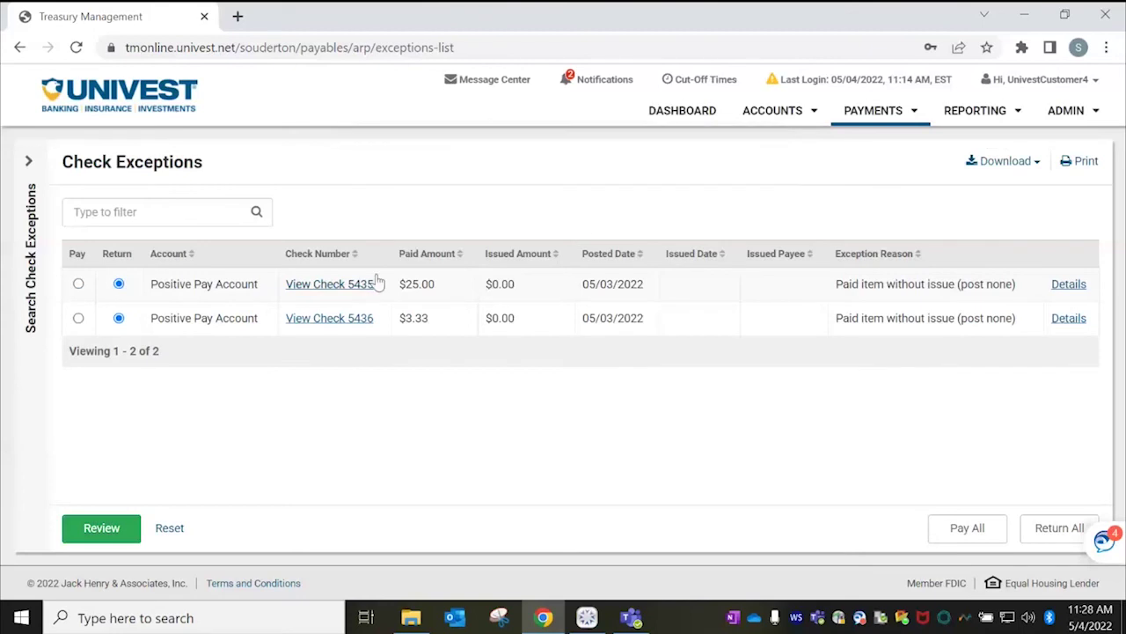
{"action": "left_click", "coordinate": [691, 119]}
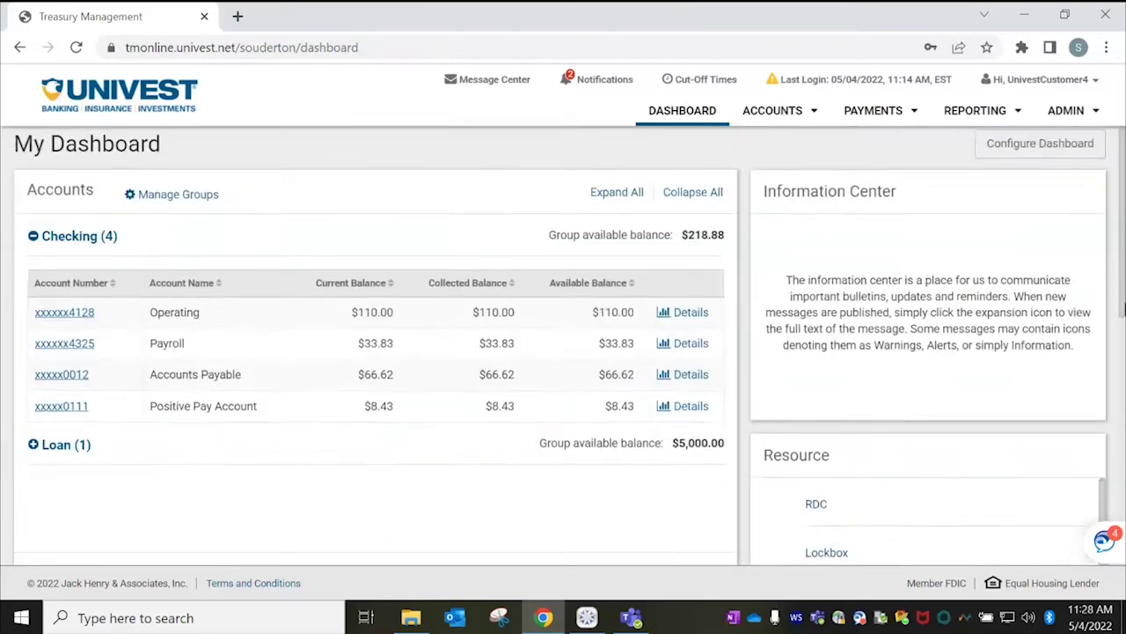
Check the dashboard's empty ACH Exceptions (0) list, then go to the ACH Exceptions page under Payments.
{"action": "left_click_drag", "start_coordinate": [1124, 238], "coordinate": [1123, 519]}
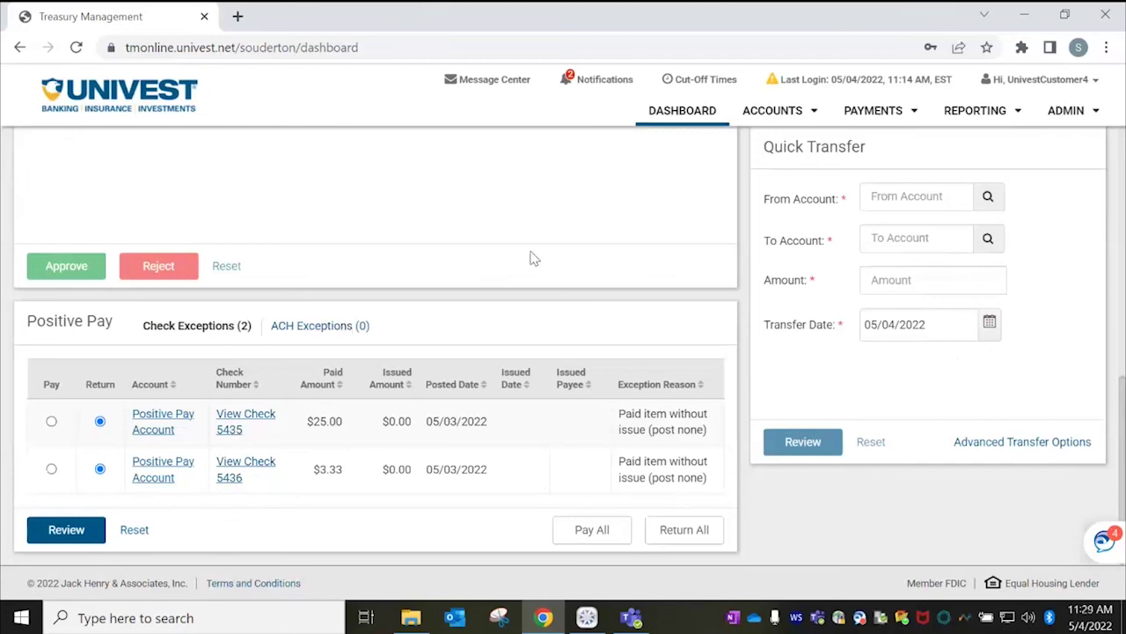
{"action": "left_click", "coordinate": [342, 330]}
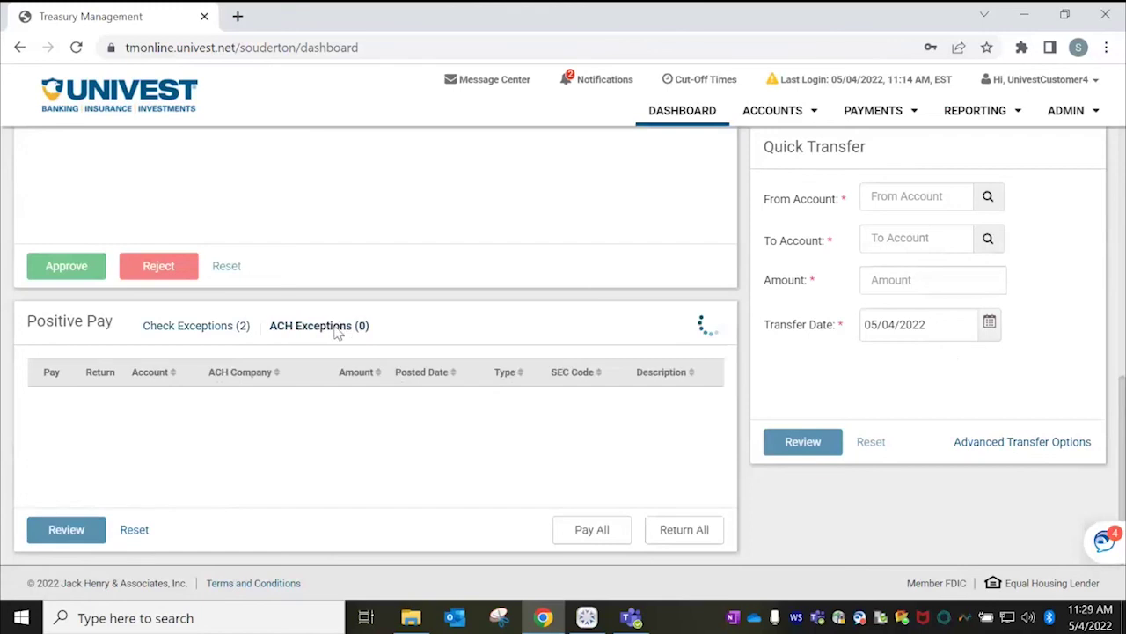
{"action": "left_click", "coordinate": [883, 111]}
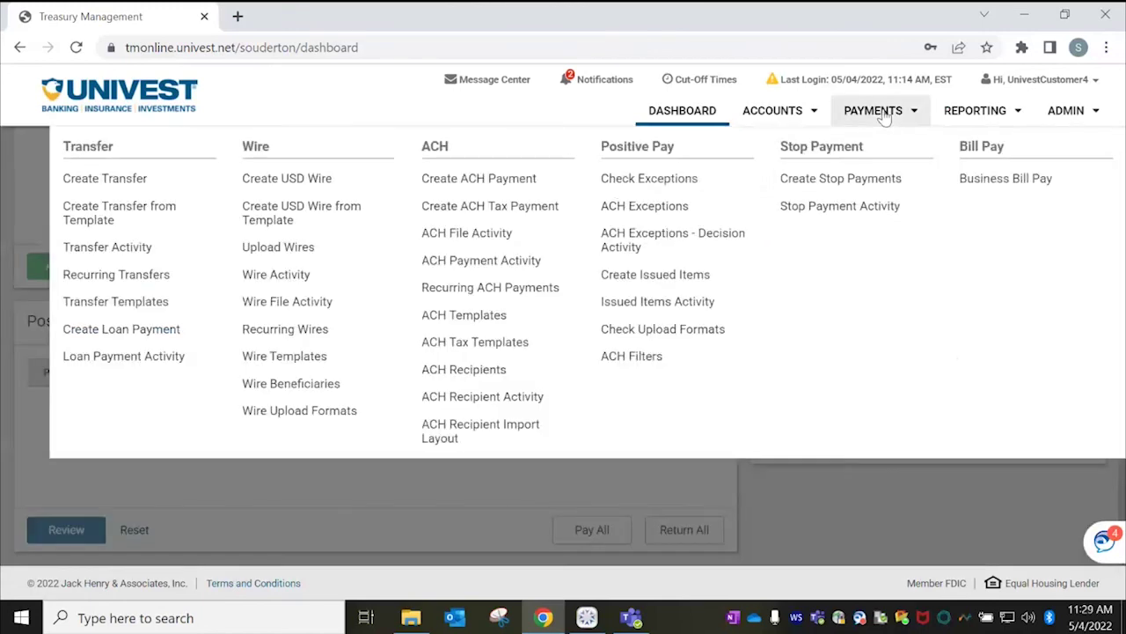
{"action": "left_click", "coordinate": [669, 206]}
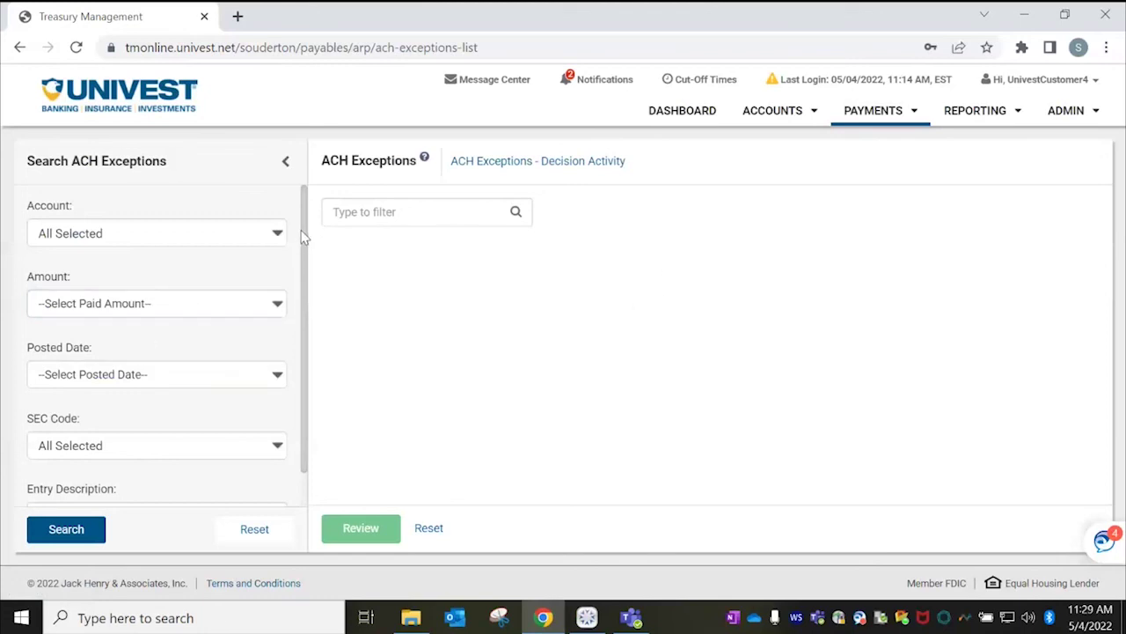
Search ACH exceptions by a posted Date Range from 02/01/2022 to 05/04/2022.
{"action": "mouse_move", "coordinate": [307, 238]}
{"action": "left_mouse_down"}
{"action": "mouse_move", "coordinate": [320, 384]}
{"action": "mouse_move", "coordinate": [320, 226]}
{"action": "left_mouse_up"}
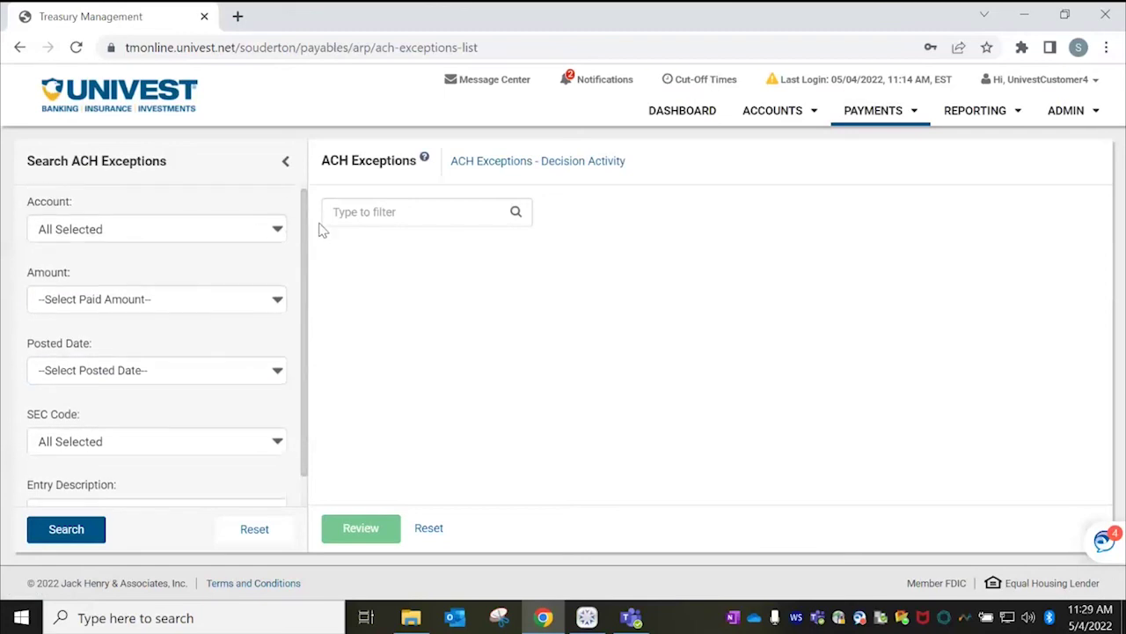
{"action": "left_click", "coordinate": [203, 379]}
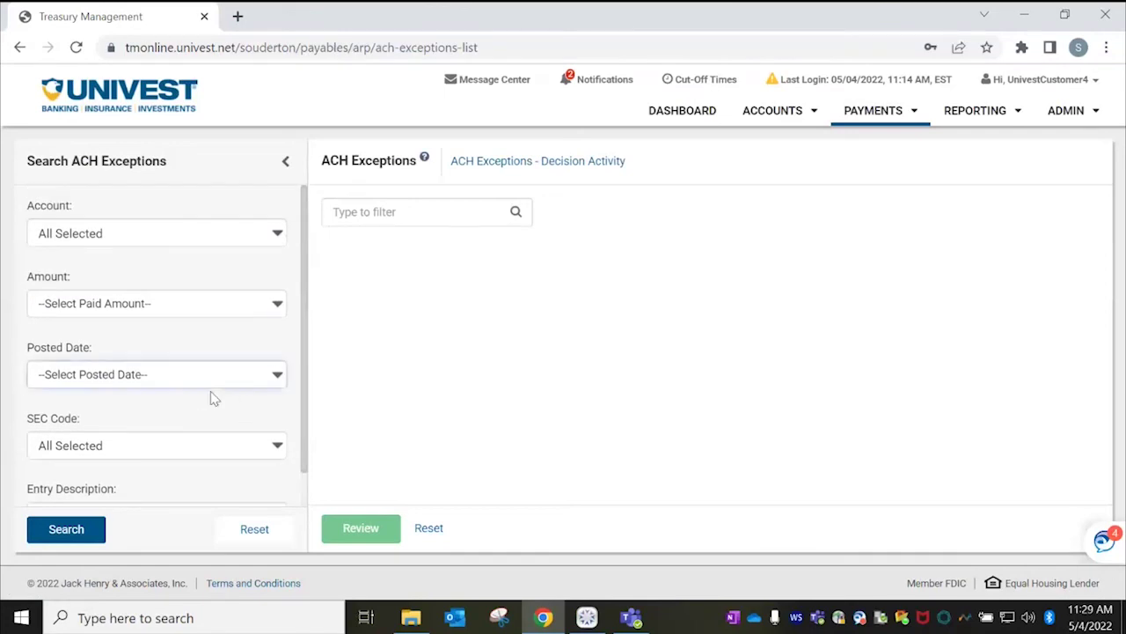
{"action": "left_click", "coordinate": [214, 383]}
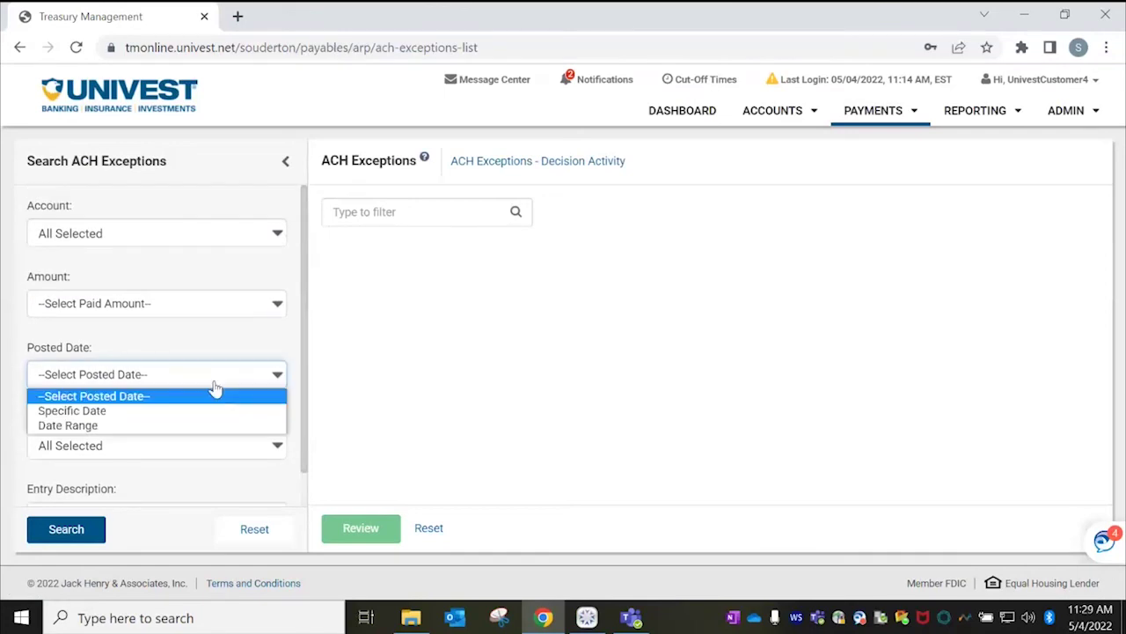
{"action": "left_click", "coordinate": [93, 426]}
{"action": "left_click", "coordinate": [133, 404]}
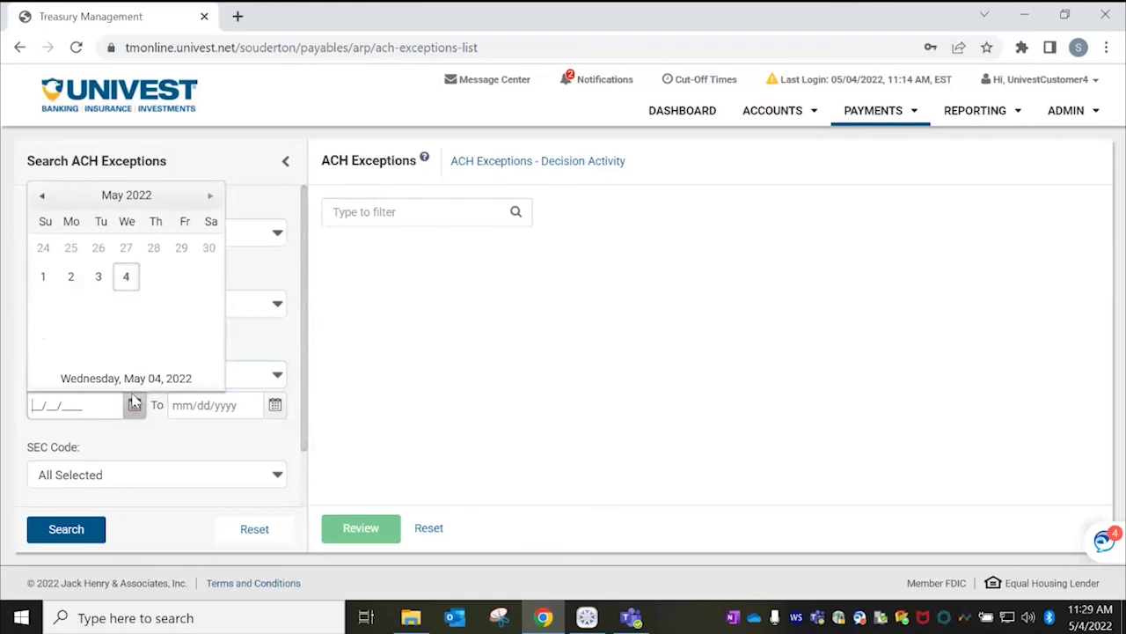
{"action": "left_click", "coordinate": [41, 195]}
{"action": "left_click", "coordinate": [42, 195]}
{"action": "left_click", "coordinate": [41, 196]}
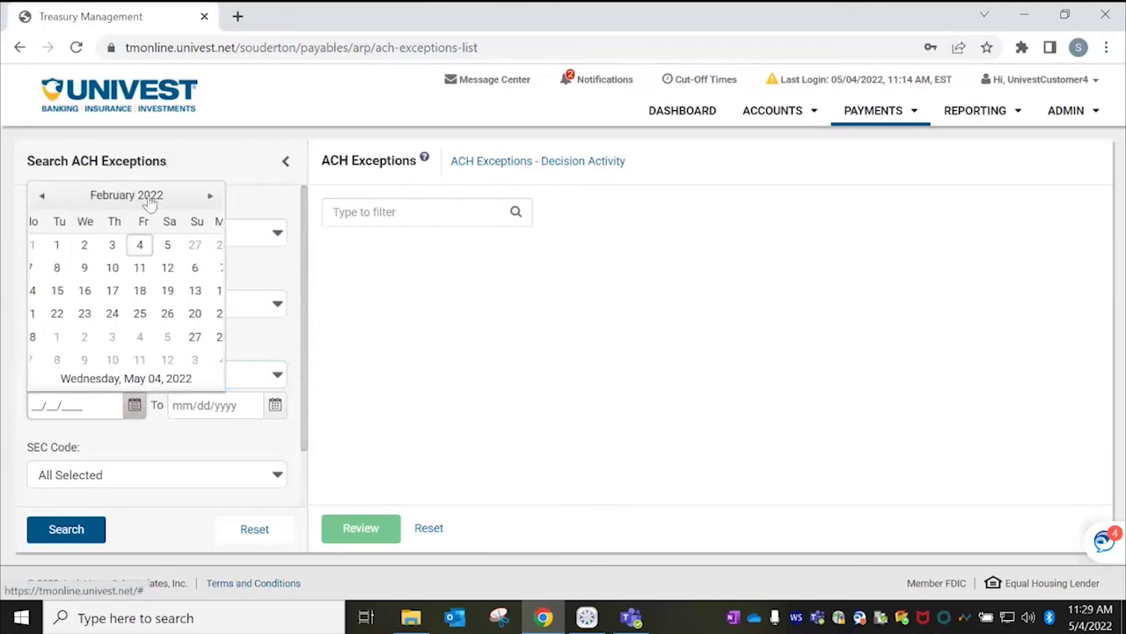
{"action": "left_click", "coordinate": [94, 244]}
{"action": "left_click", "coordinate": [275, 403]}
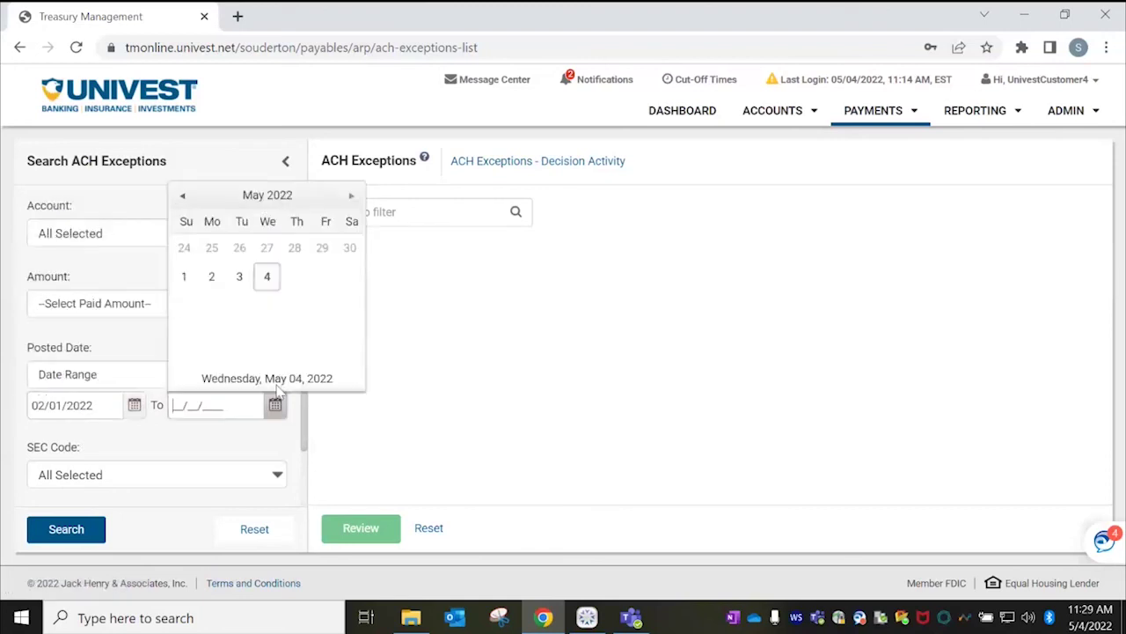
{"action": "left_click", "coordinate": [267, 276]}
{"action": "left_click", "coordinate": [75, 527]}
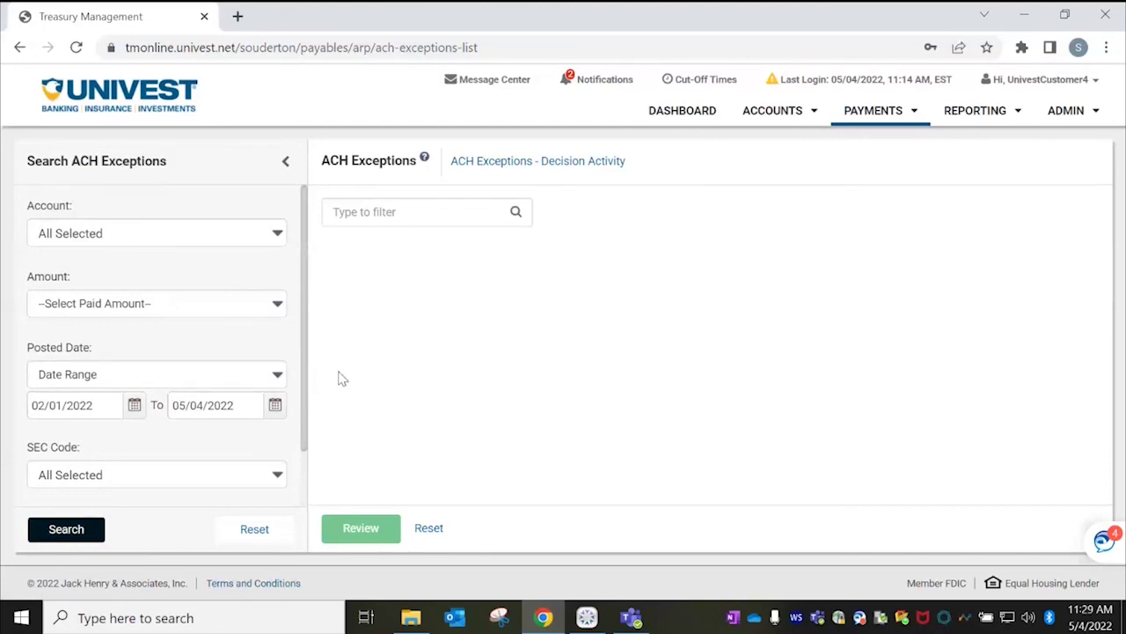
Move the posted-date range start back to 01/01/2022.
{"action": "left_click", "coordinate": [885, 115]}
{"action": "left_click", "coordinate": [887, 118]}
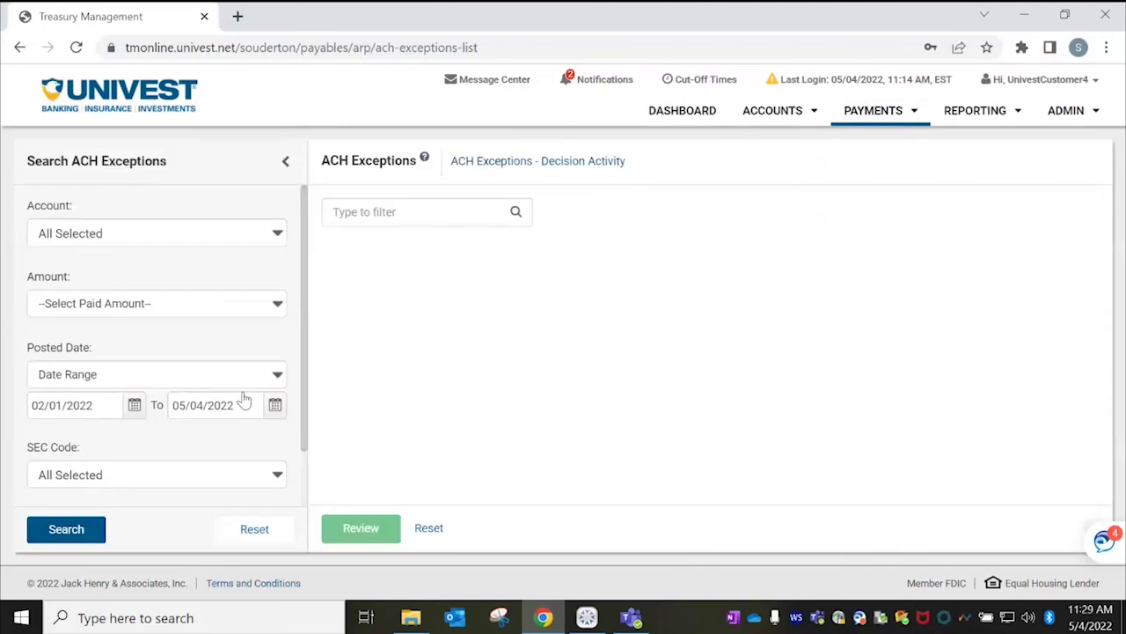
{"action": "left_click", "coordinate": [131, 406]}
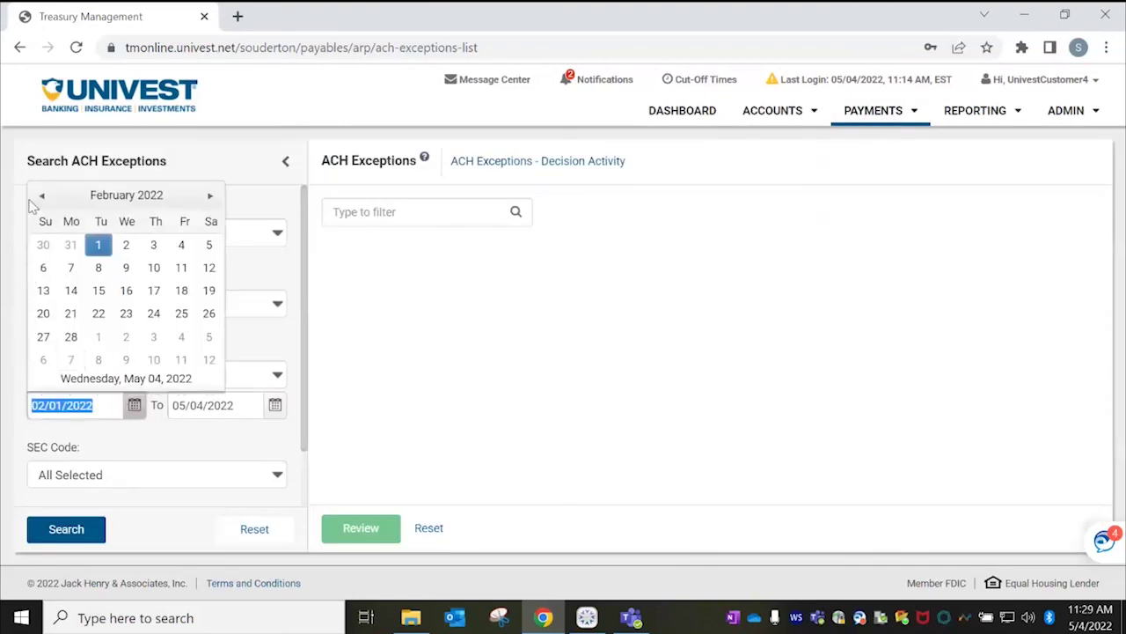
{"action": "left_click", "coordinate": [41, 196]}
{"action": "left_click", "coordinate": [211, 244]}
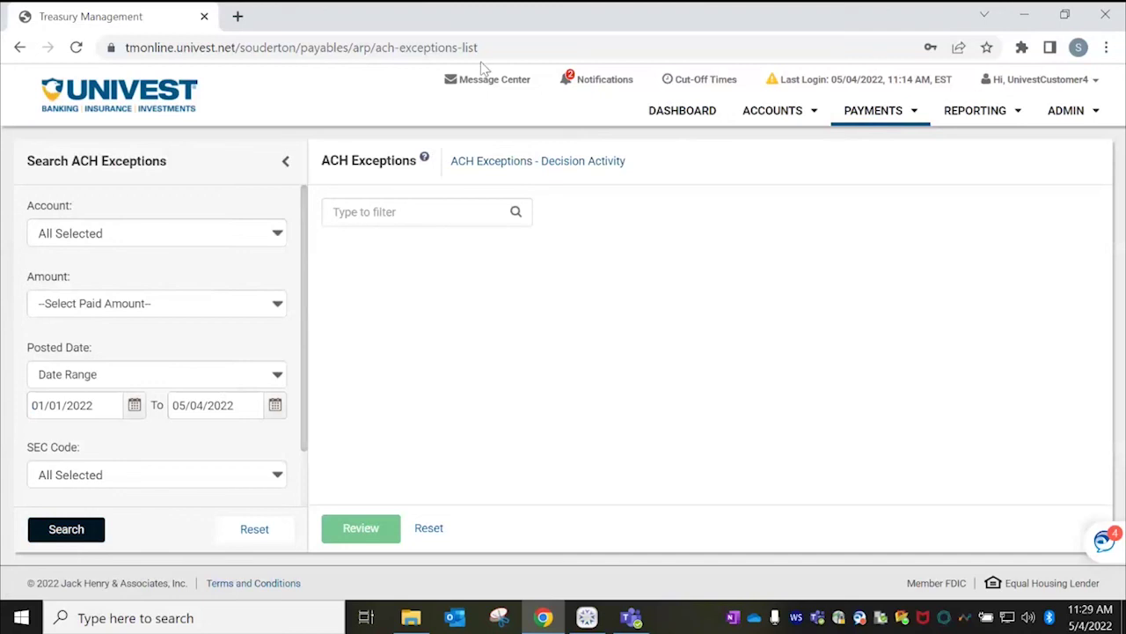
{"action": "left_click", "coordinate": [891, 118]}
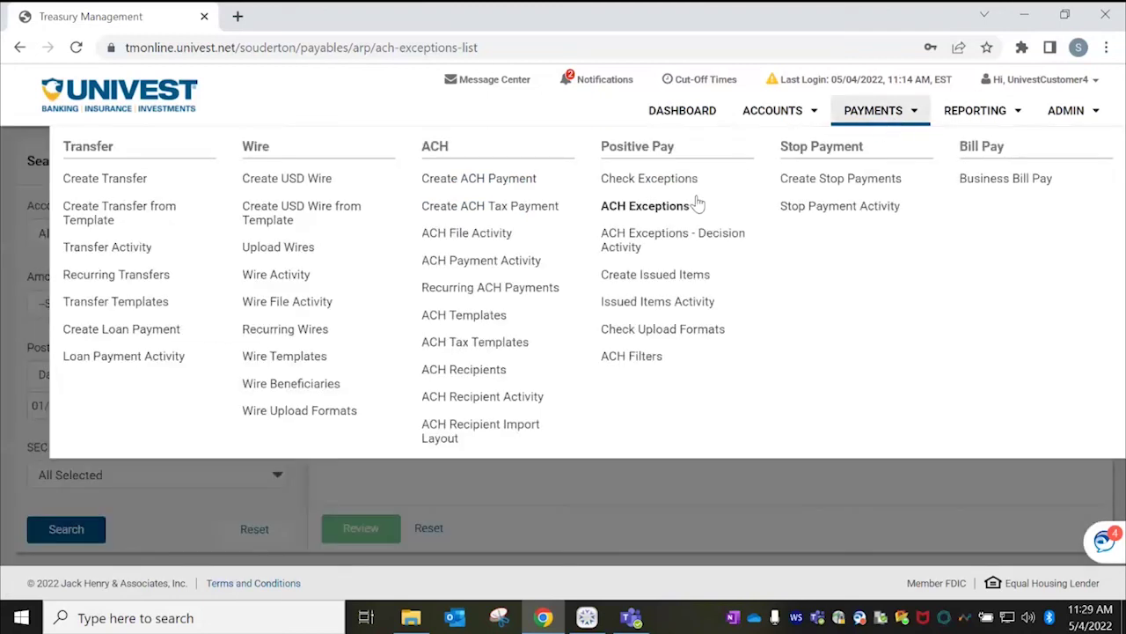
Review the ACH Exceptions Decision Activity table, then go to Check Exceptions showing checks 5435 and 5436.
{"action": "left_click", "coordinate": [660, 241]}
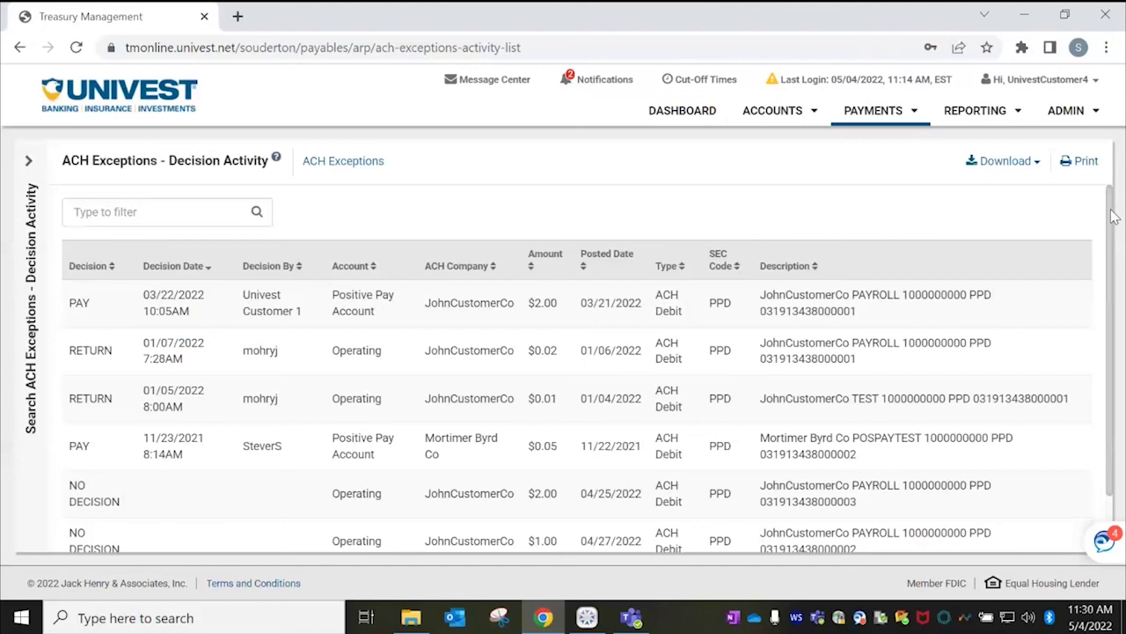
{"action": "left_click_drag", "start_coordinate": [1113, 217], "coordinate": [1122, 249]}
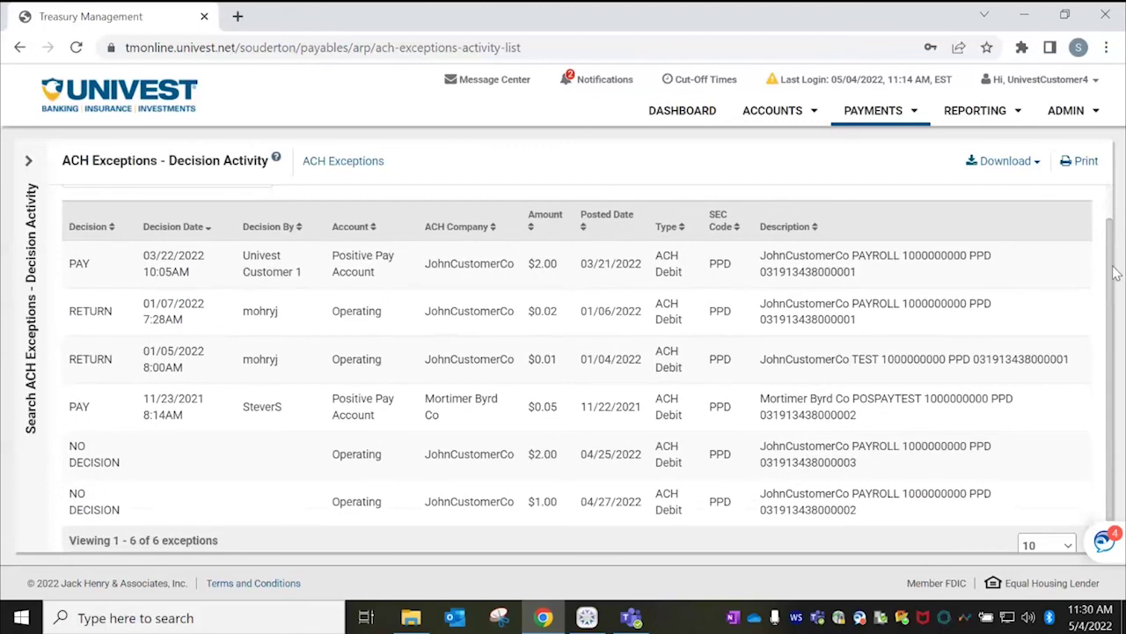
{"action": "left_click_drag", "start_coordinate": [1113, 246], "coordinate": [1117, 261]}
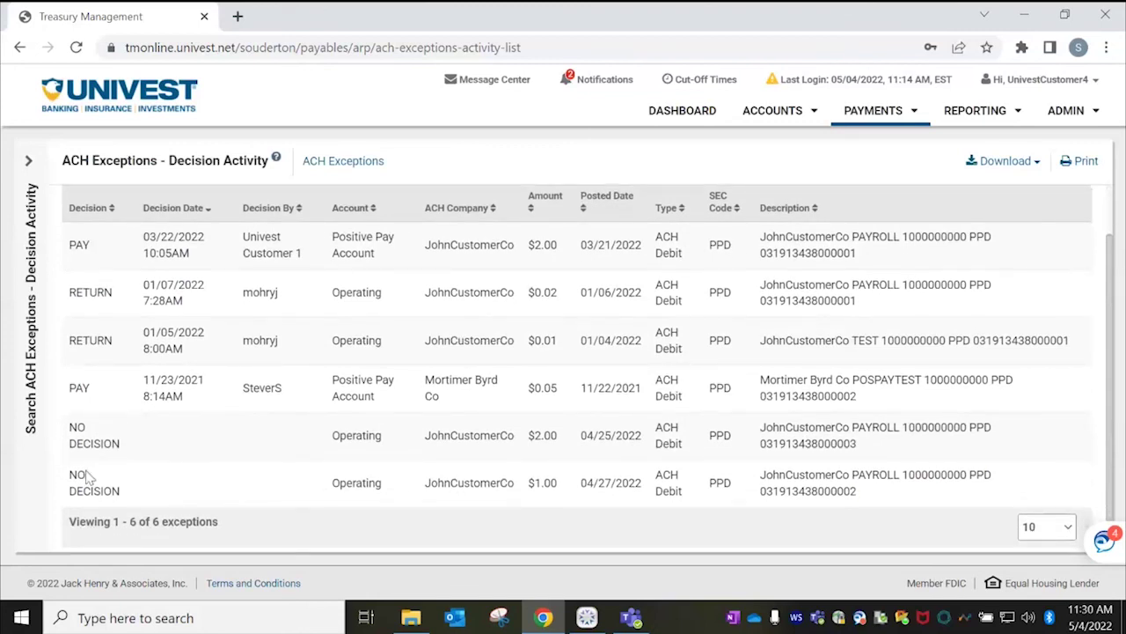
{"action": "left_click", "coordinate": [882, 123]}
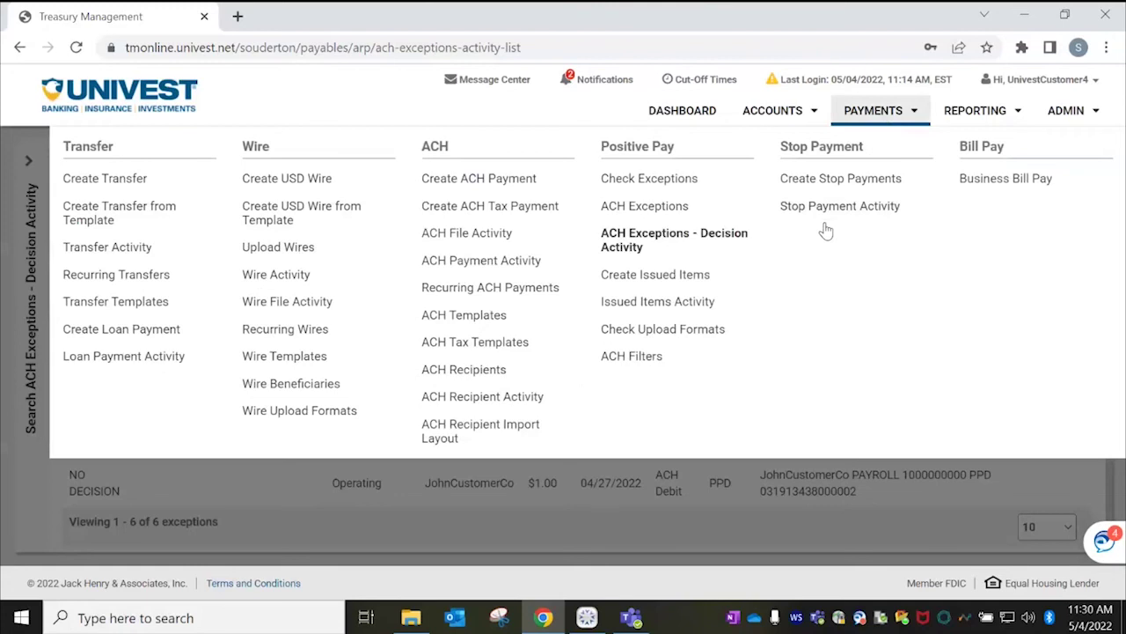
{"action": "left_click", "coordinate": [698, 181]}
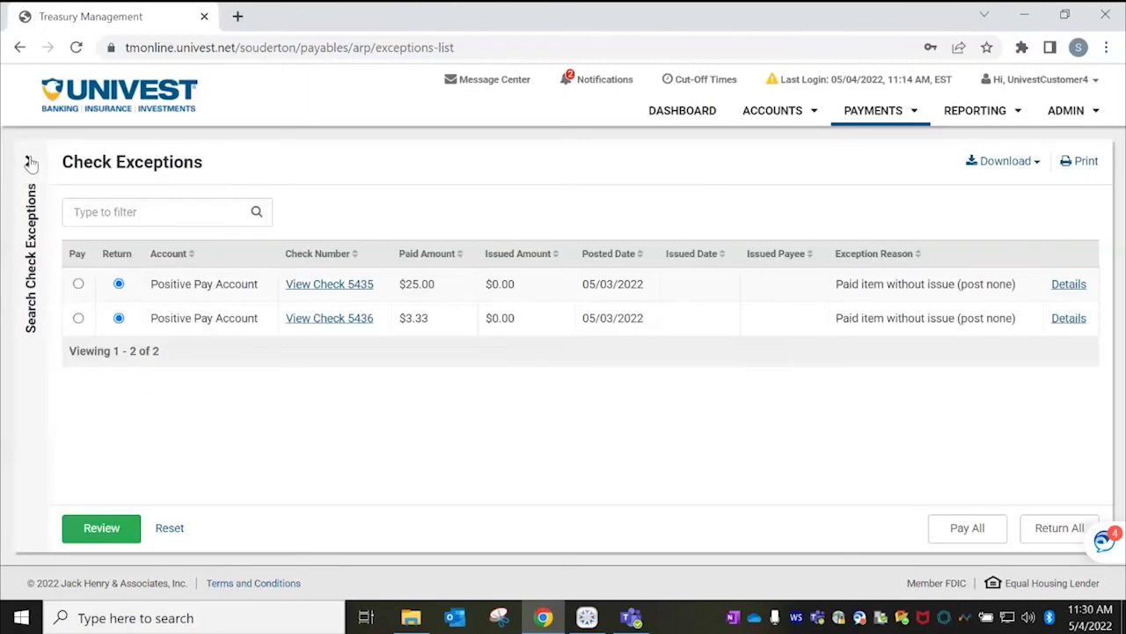
Search check exception decision history for posted dates 01/01/2022–05/04/2022, returning checks 5430–5434.
{"action": "left_click", "coordinate": [29, 162]}
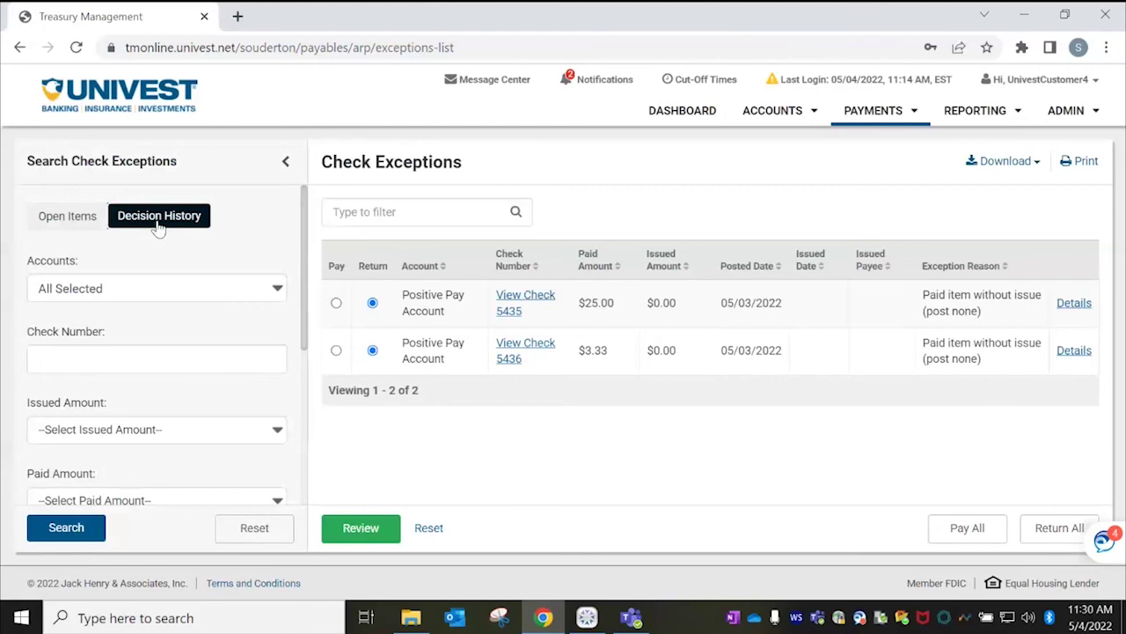
{"action": "left_click_drag", "start_coordinate": [305, 222], "coordinate": [296, 403]}
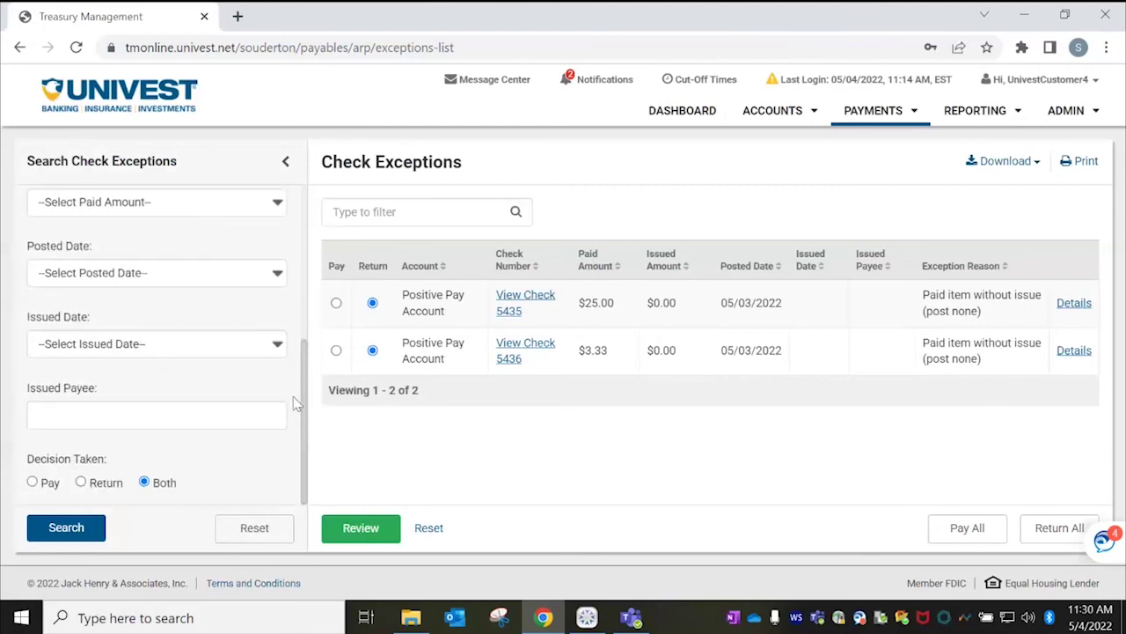
{"action": "scroll", "coordinate": [304, 345], "scroll_direction": "up", "scroll_amount": 2}
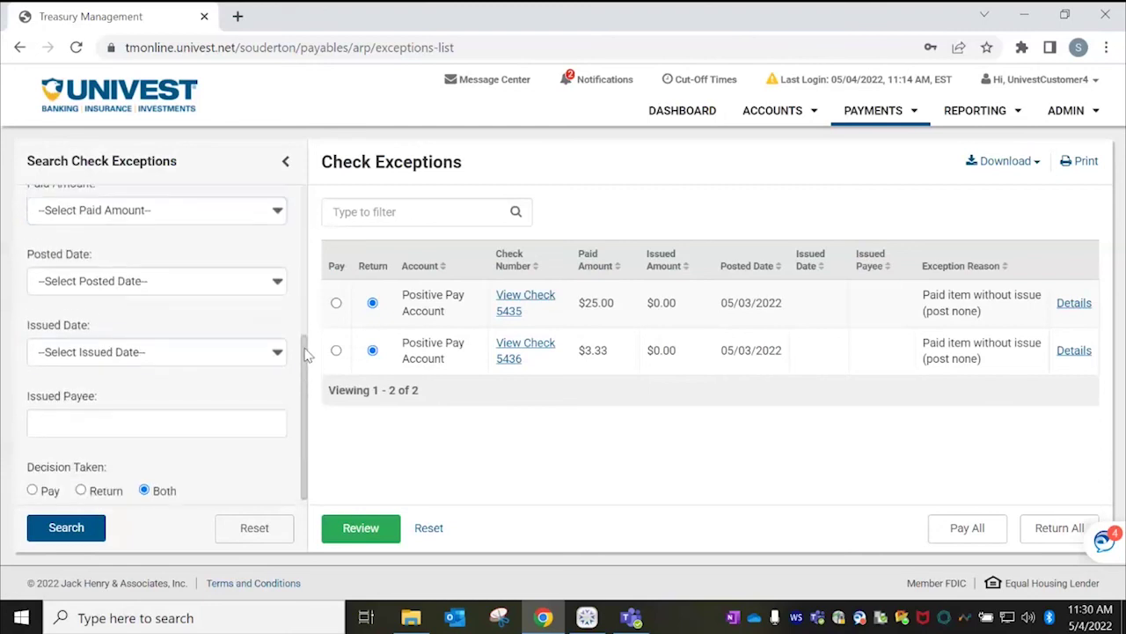
{"action": "left_click", "coordinate": [126, 343]}
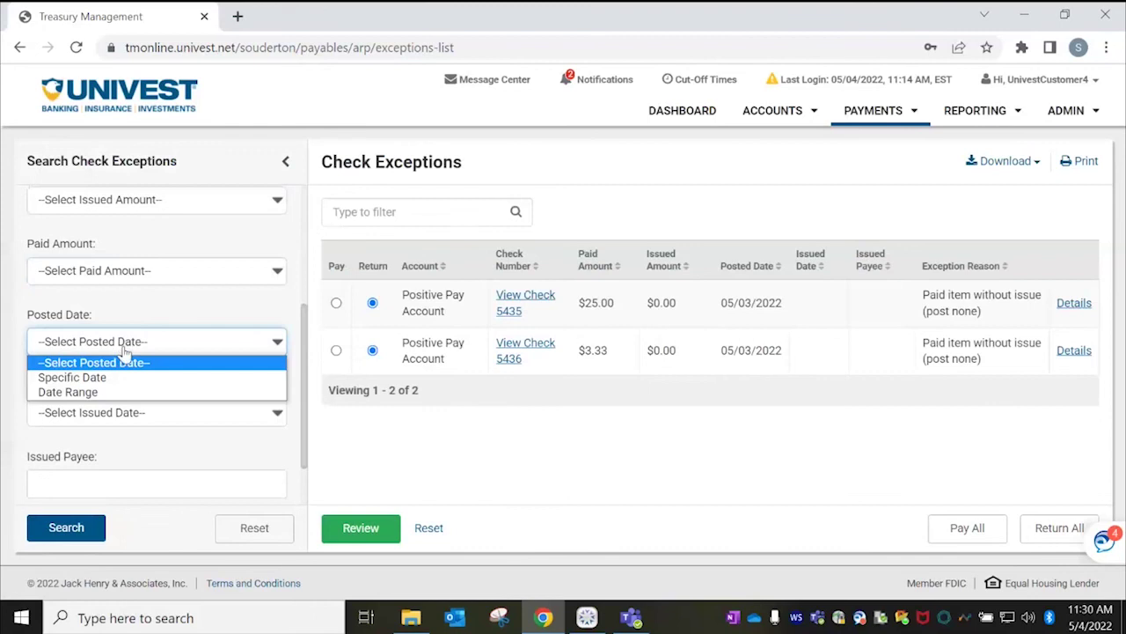
{"action": "left_click", "coordinate": [88, 393]}
{"action": "left_click", "coordinate": [133, 372]}
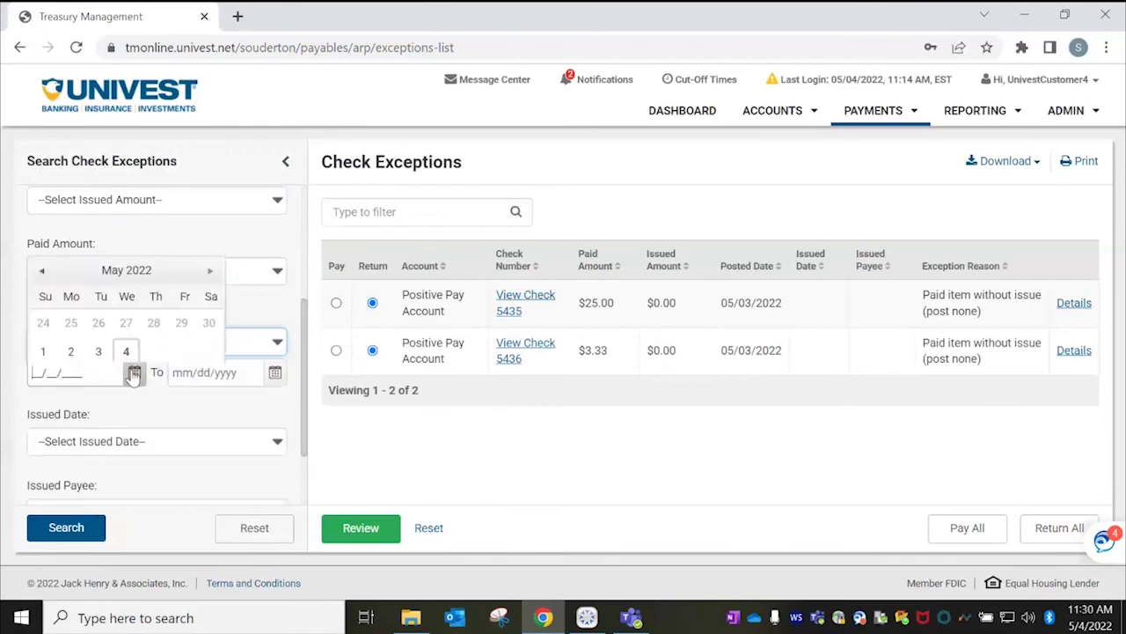
{"action": "left_click", "coordinate": [42, 165]}
{"action": "left_click", "coordinate": [41, 165]}
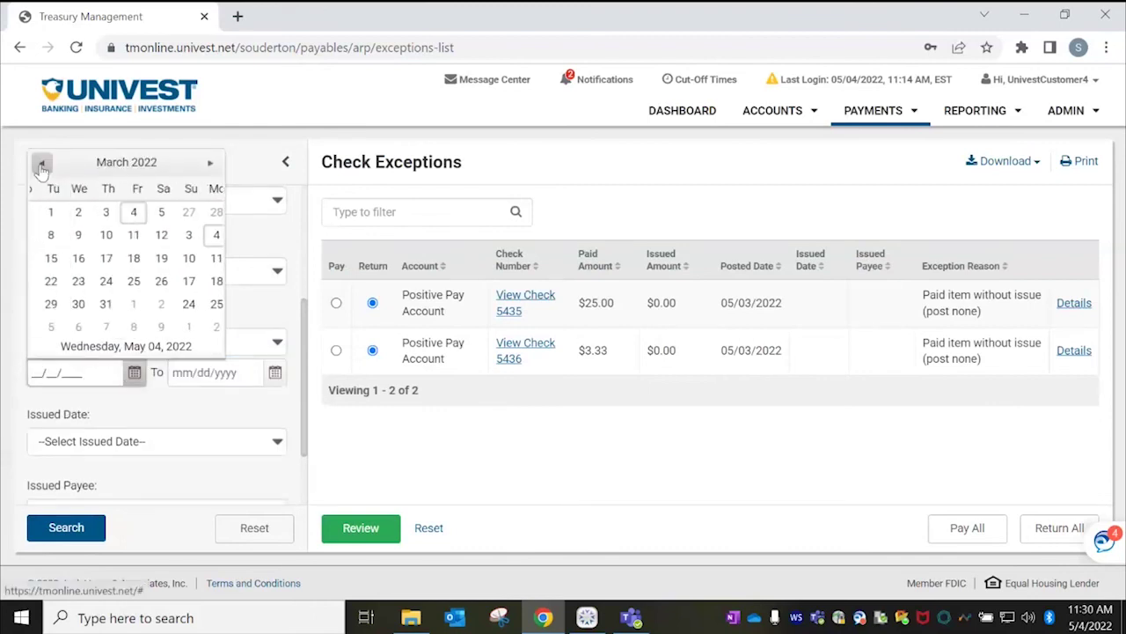
{"action": "left_click", "coordinate": [41, 165]}
{"action": "left_click", "coordinate": [41, 166]}
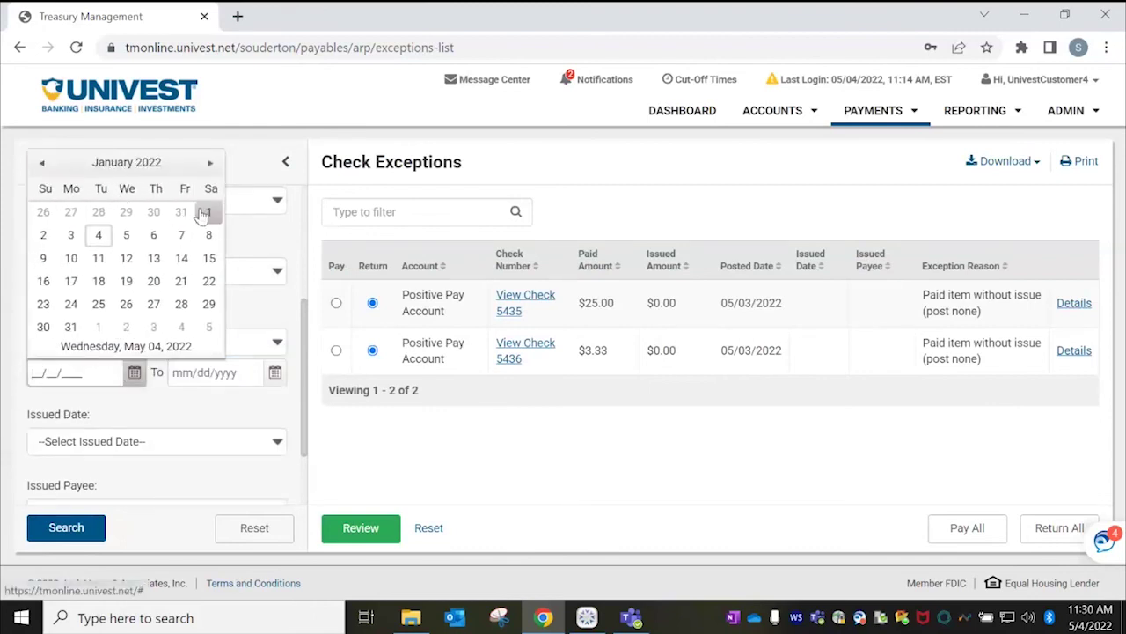
{"action": "left_click", "coordinate": [209, 211]}
{"action": "left_click", "coordinate": [275, 372]}
{"action": "left_click", "coordinate": [267, 246]}
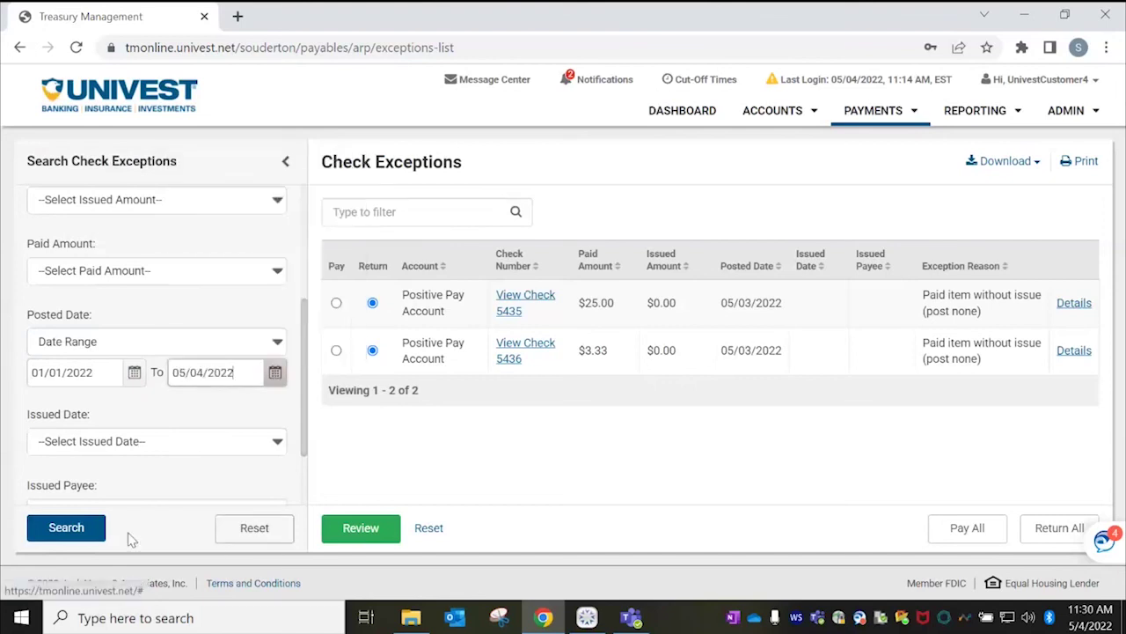
{"action": "left_click", "coordinate": [96, 526]}
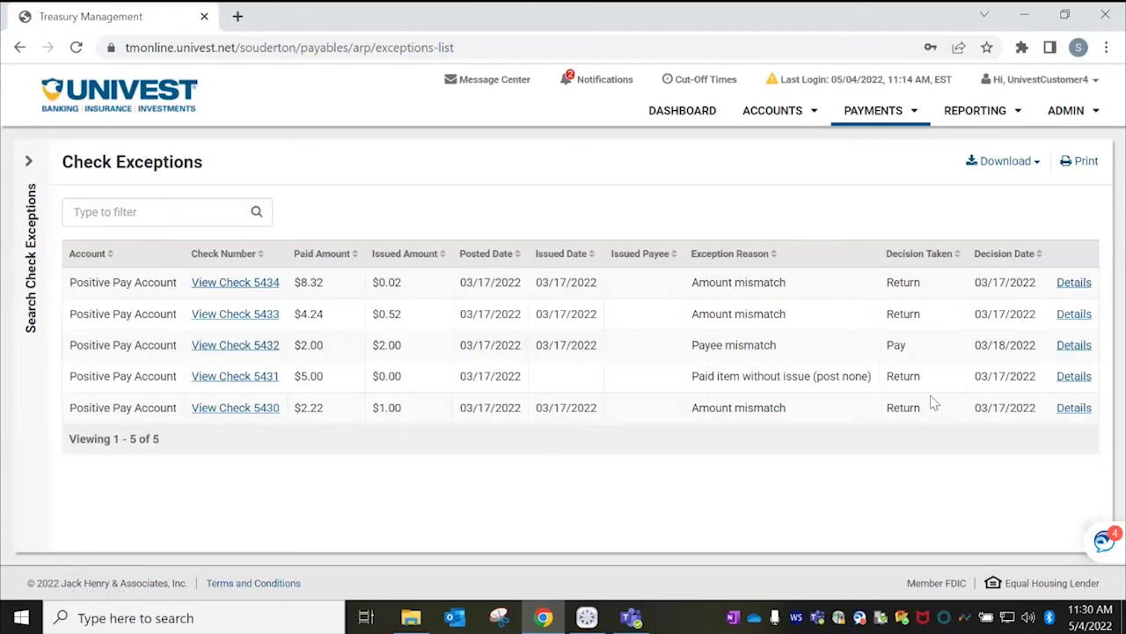
Open check 5430's details: an amount mismatch previously decided Return by the Financial Institution.
{"action": "left_click", "coordinate": [1079, 409]}
{"action": "scroll", "coordinate": [1113, 299], "scroll_direction": "down", "scroll_amount": 2}
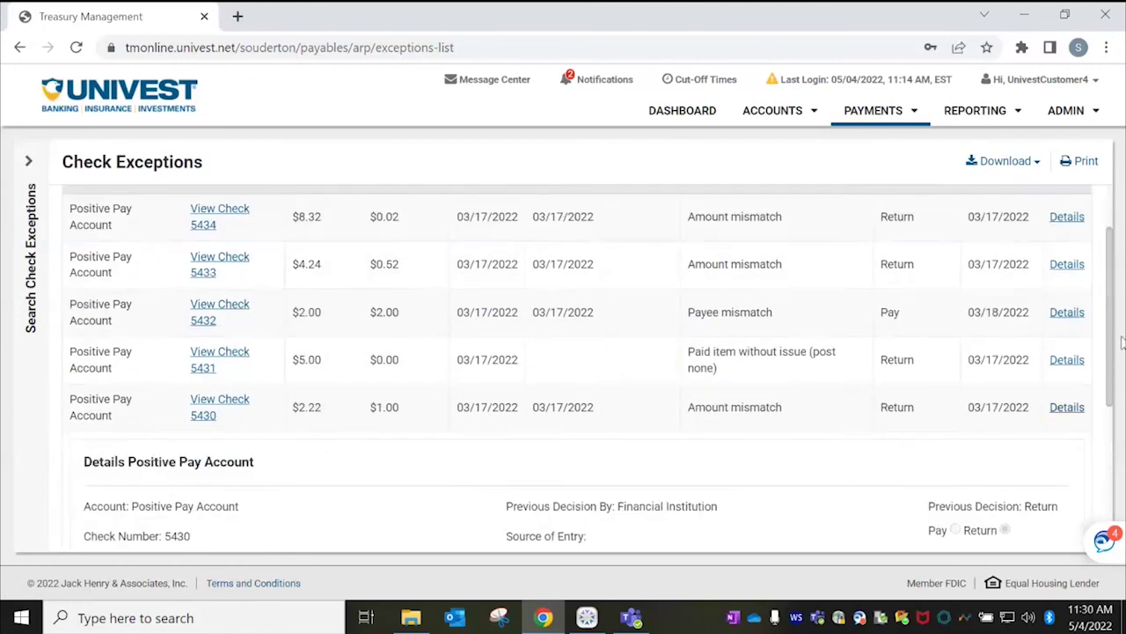
{"action": "left_click_drag", "start_coordinate": [1105, 327], "coordinate": [1117, 392]}
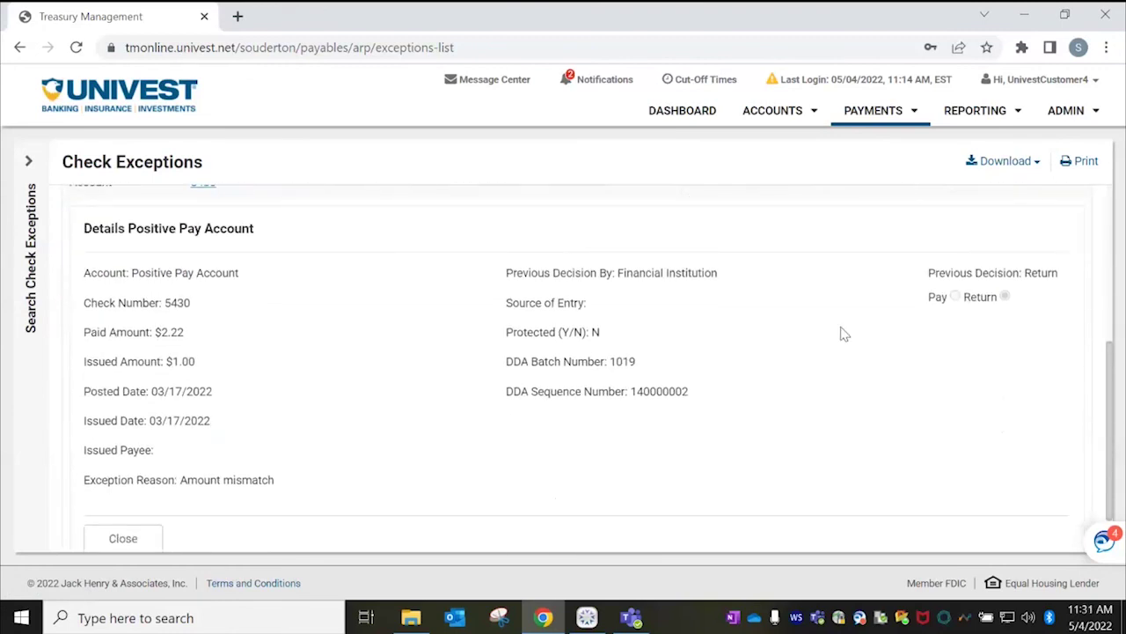
{"action": "left_click_drag", "start_coordinate": [518, 276], "coordinate": [723, 284]}
{"action": "left_click_drag", "start_coordinate": [1107, 371], "coordinate": [1106, 226]}
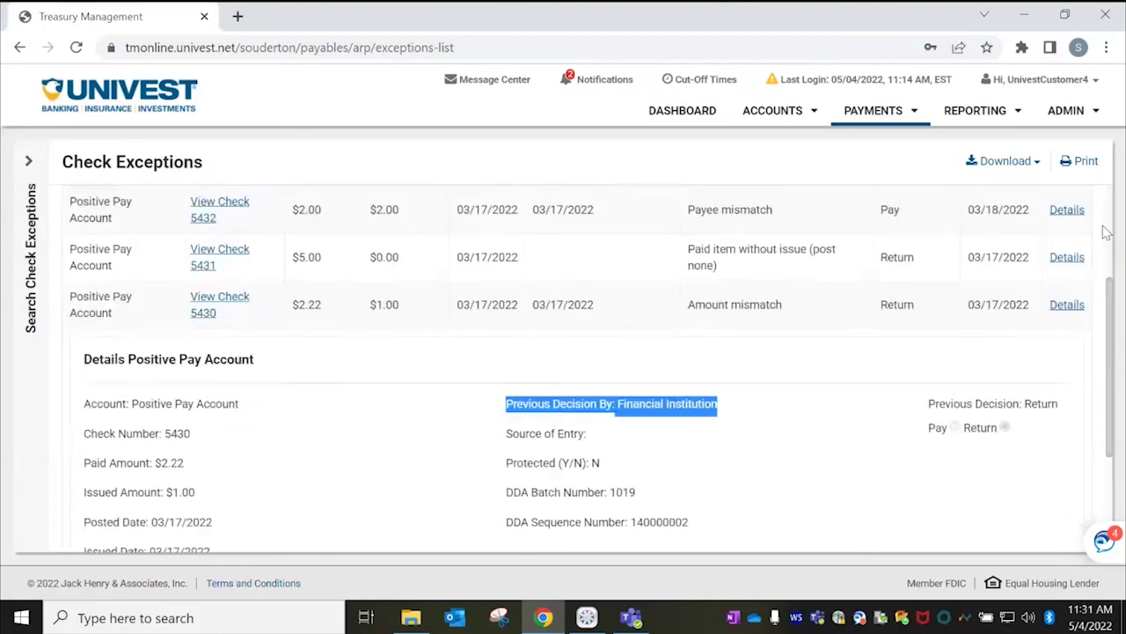
{"action": "left_click", "coordinate": [883, 115]}
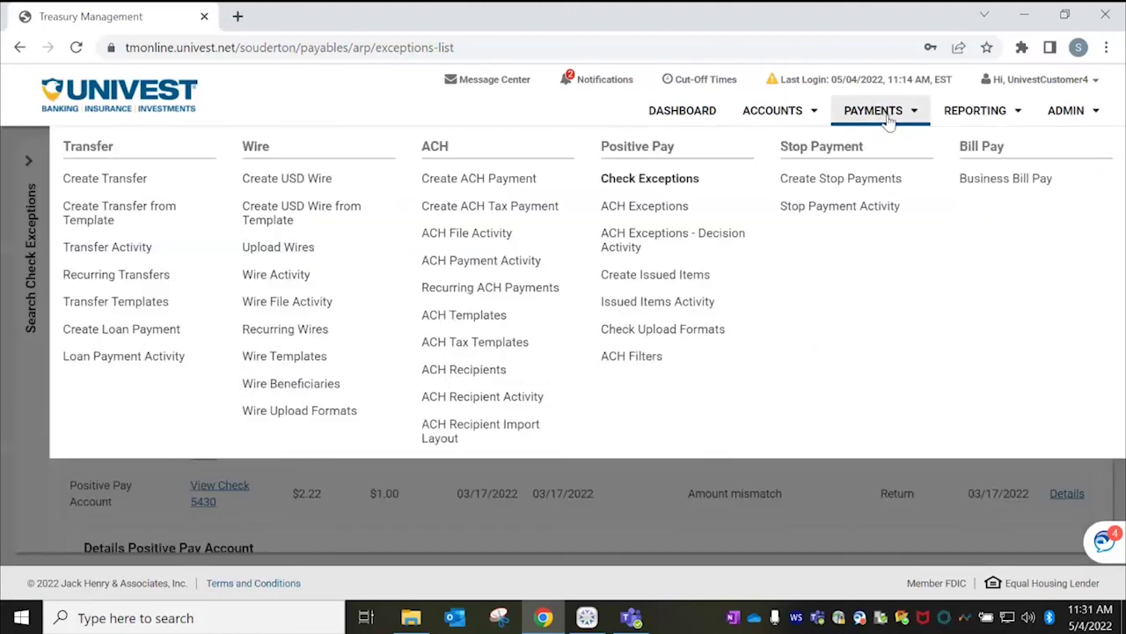
Upload the Payee PP test 050322 file as issued checks using the CSV saved format.
{"action": "left_click", "coordinate": [689, 283]}
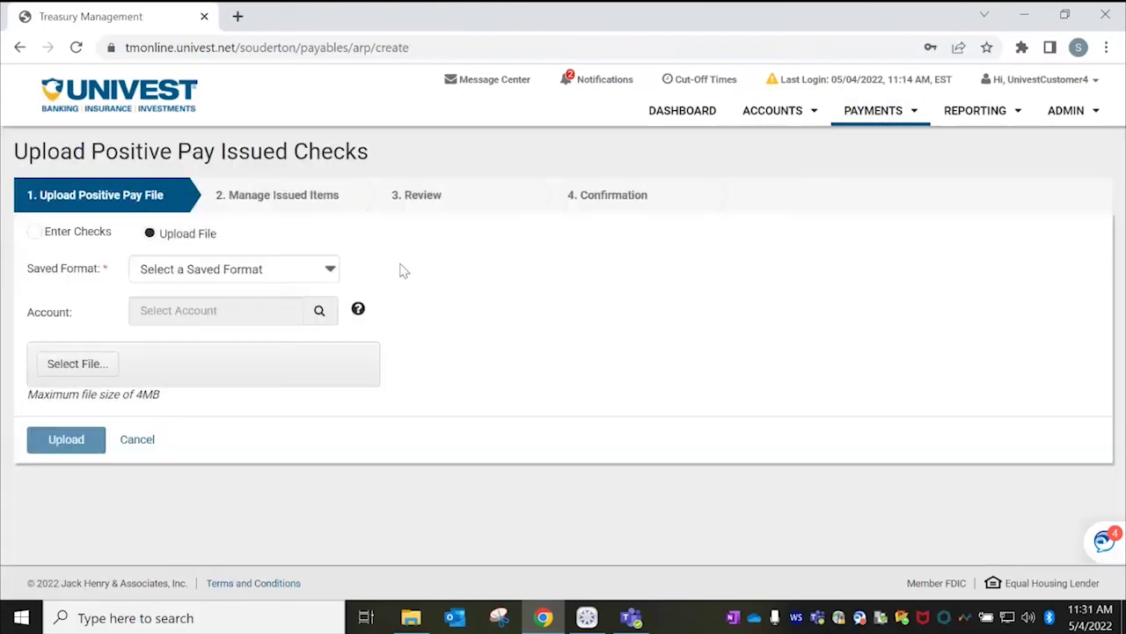
{"action": "left_click", "coordinate": [326, 269]}
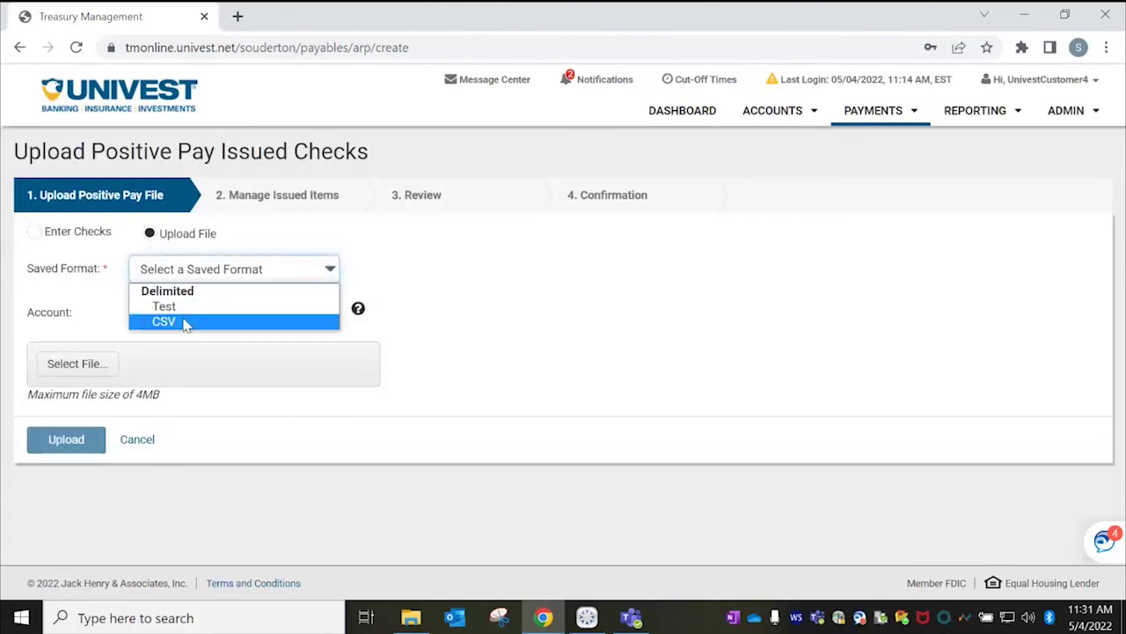
{"action": "left_click", "coordinate": [184, 323]}
{"action": "left_click", "coordinate": [81, 362]}
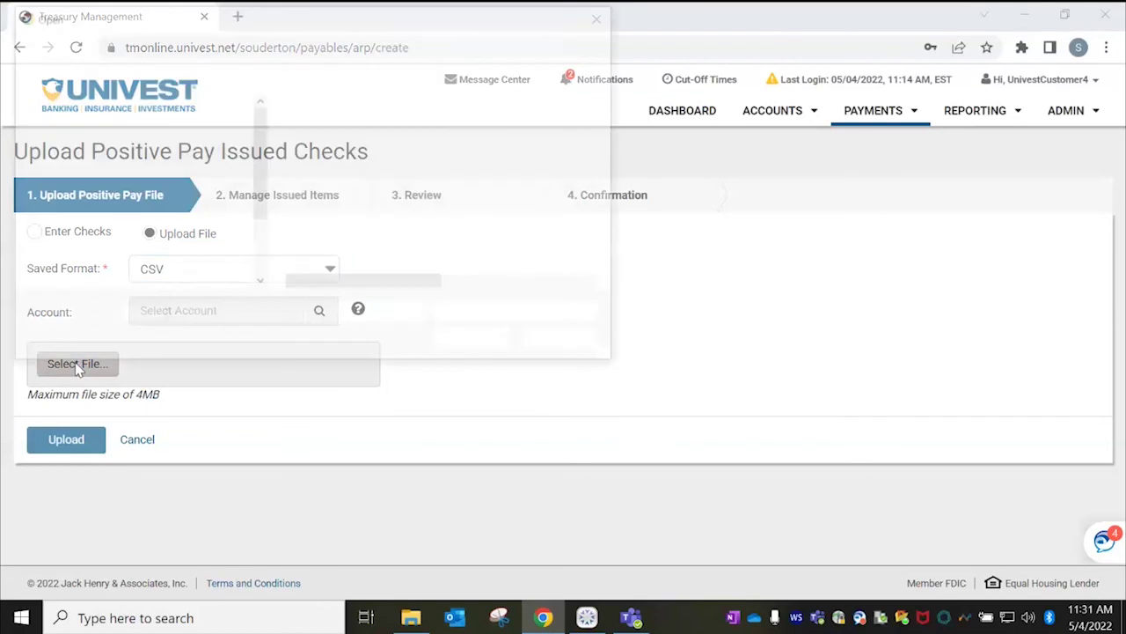
{"action": "left_click", "coordinate": [374, 151]}
{"action": "left_click", "coordinate": [478, 343]}
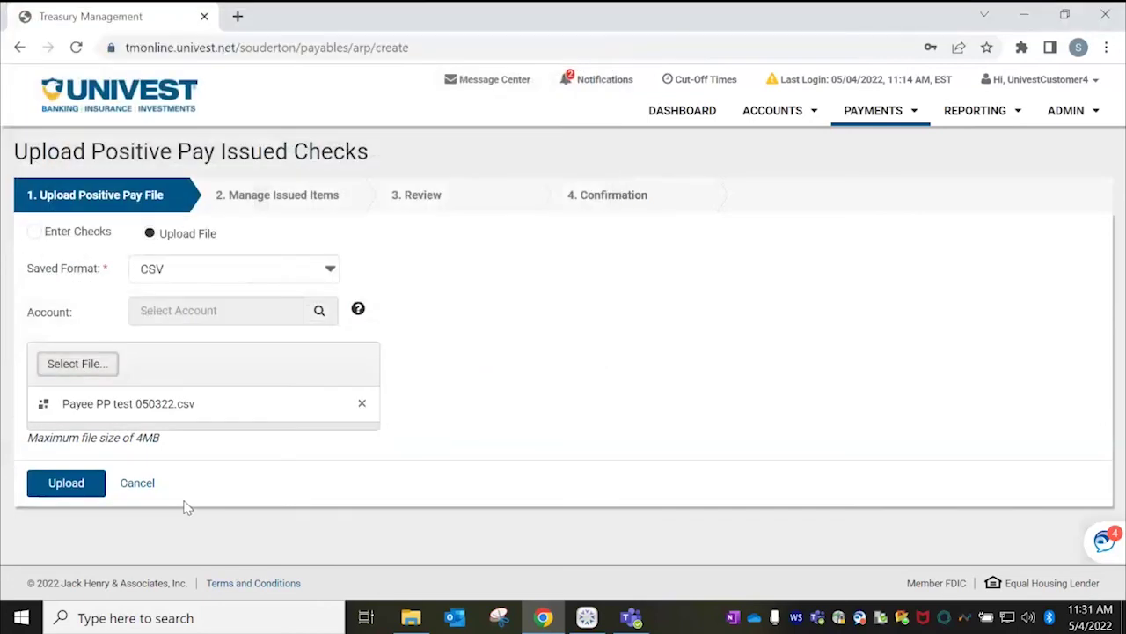
{"action": "left_click", "coordinate": [88, 489]}
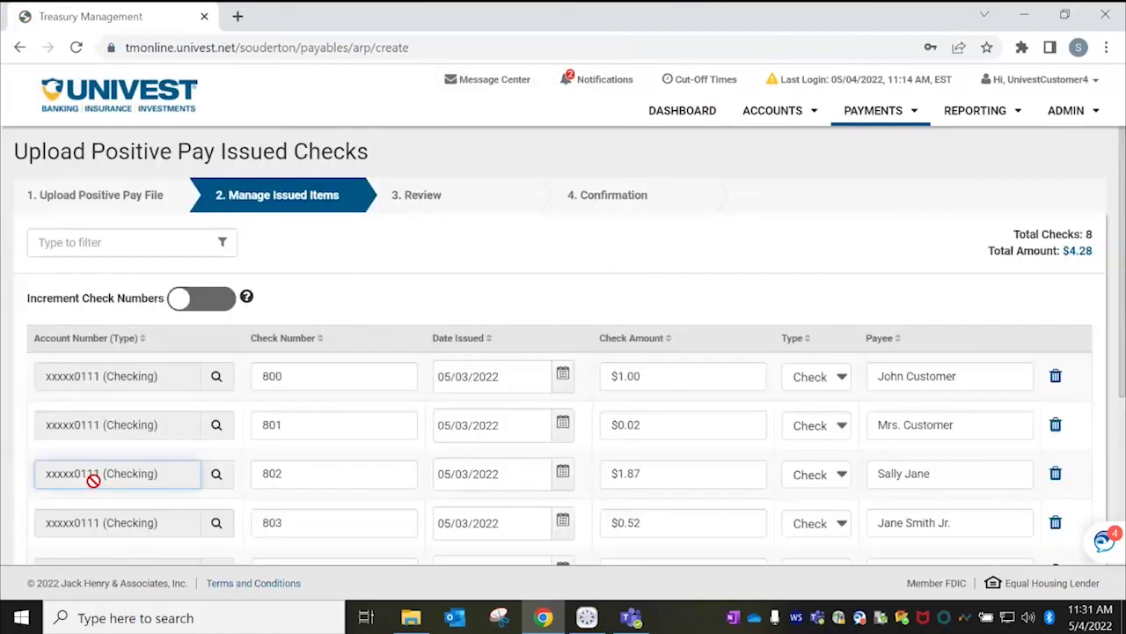
{"action": "left_click_drag", "start_coordinate": [1121, 239], "coordinate": [1124, 415]}
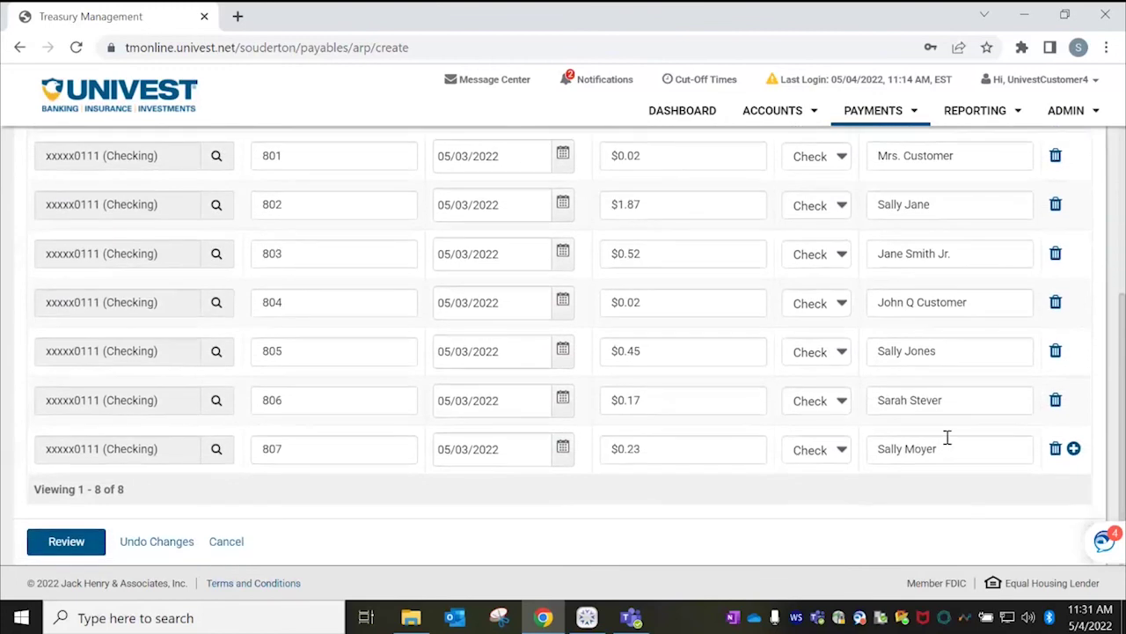
Review and confirm the eight $4.28 checks, which all fail as duplicates, then add more checks.
{"action": "left_click", "coordinate": [75, 543]}
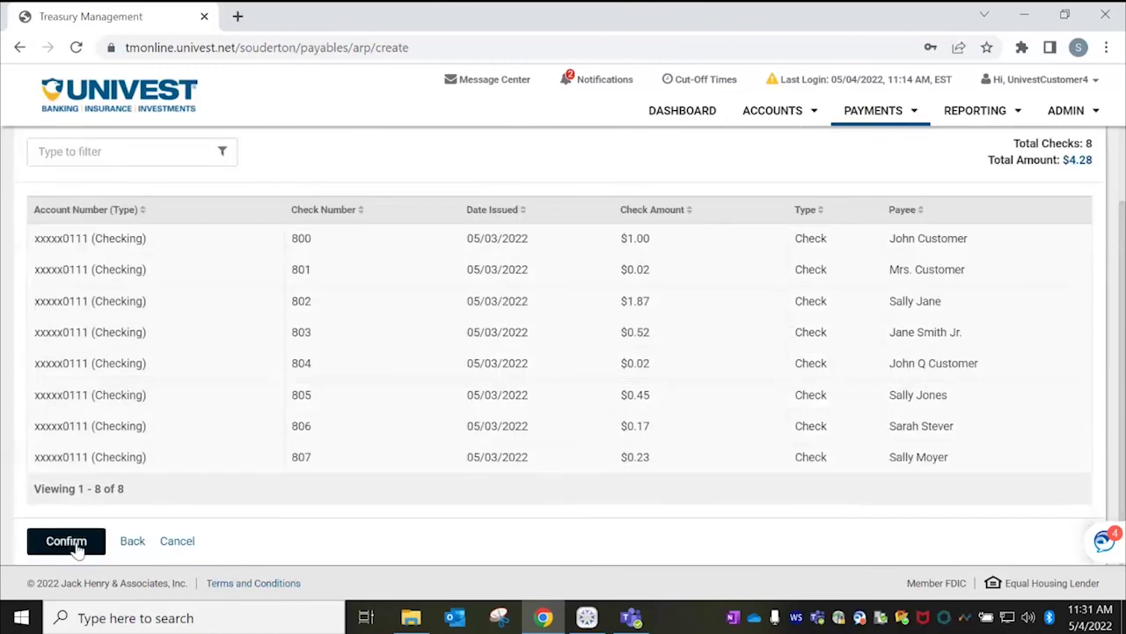
{"action": "left_click", "coordinate": [76, 544]}
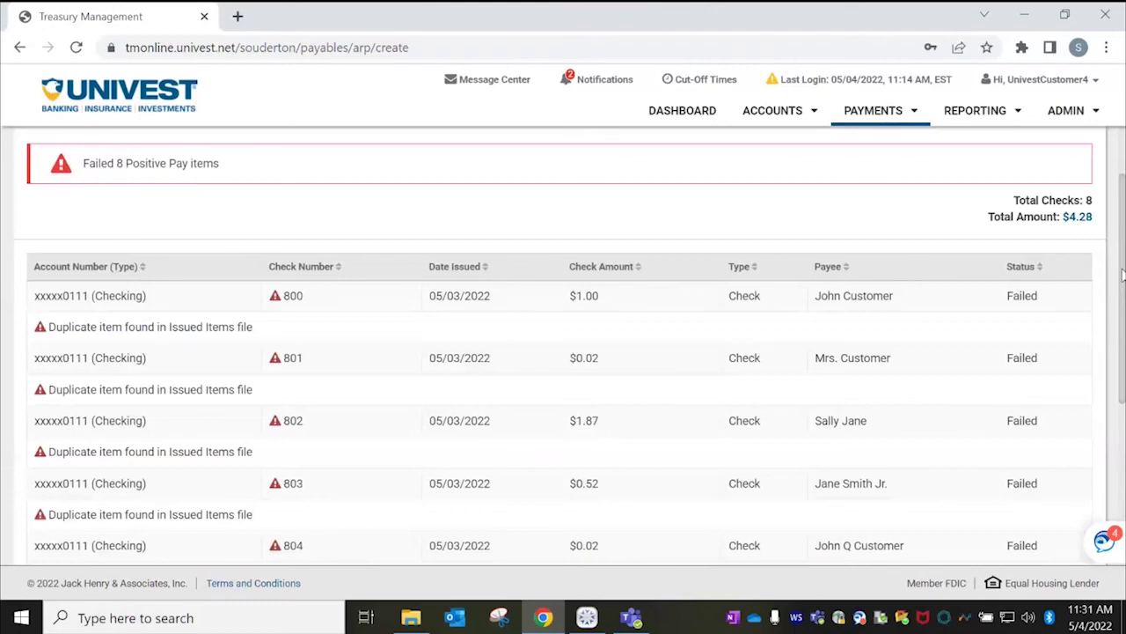
{"action": "left_click_drag", "start_coordinate": [1123, 275], "coordinate": [1124, 475]}
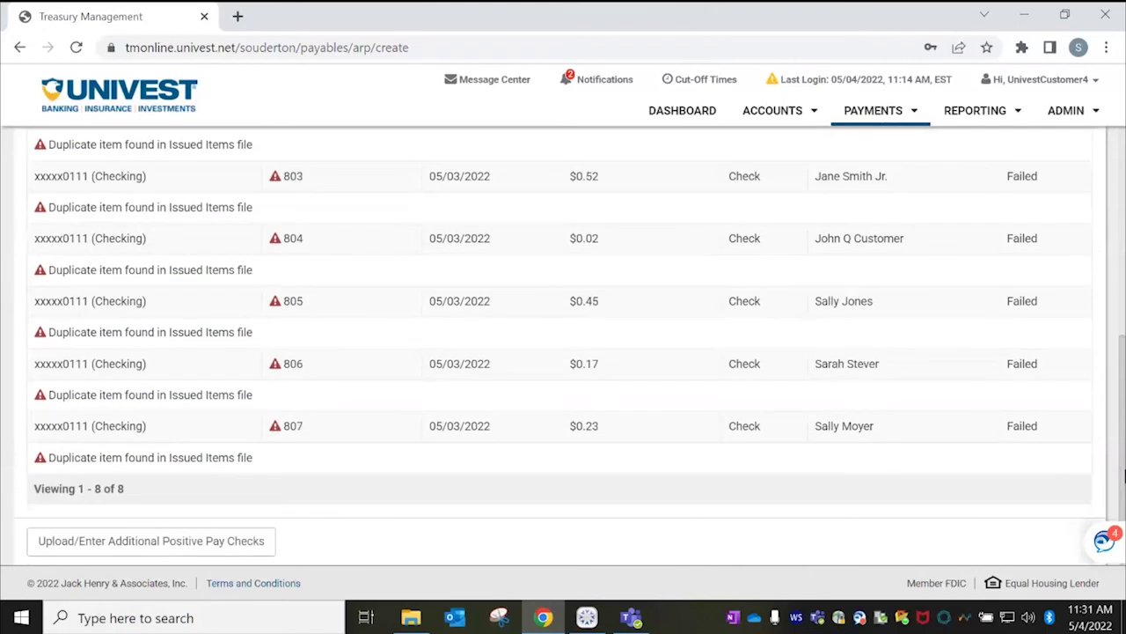
{"action": "left_click", "coordinate": [123, 549]}
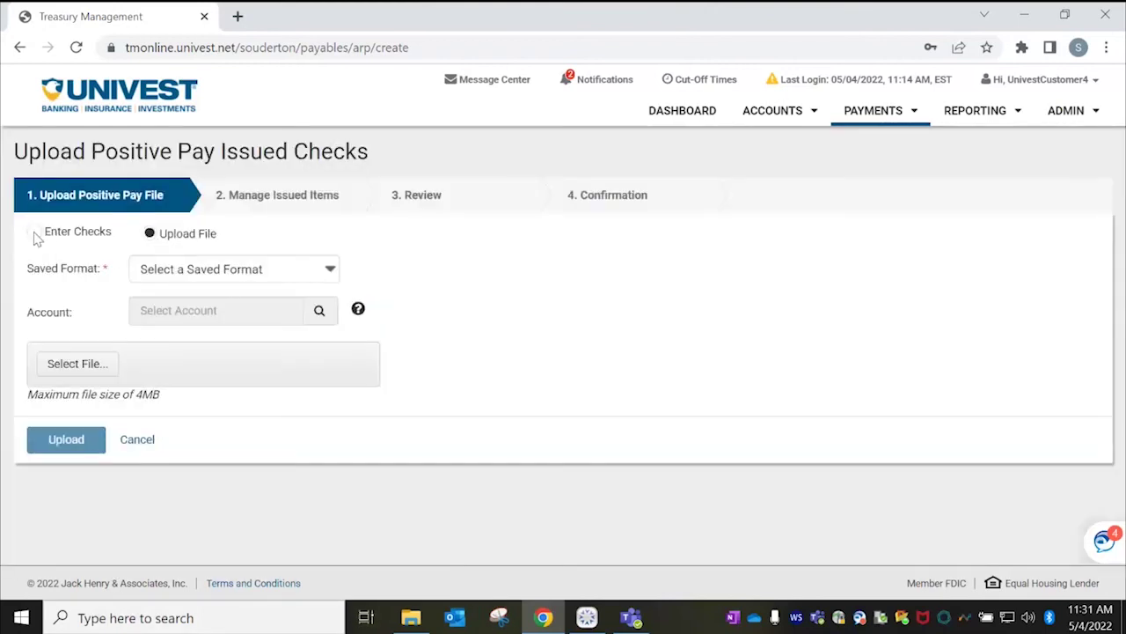
Enter check 345 by hand for the Positive Pay Account, issued 05/04/2022.
{"action": "left_click", "coordinate": [34, 233]}
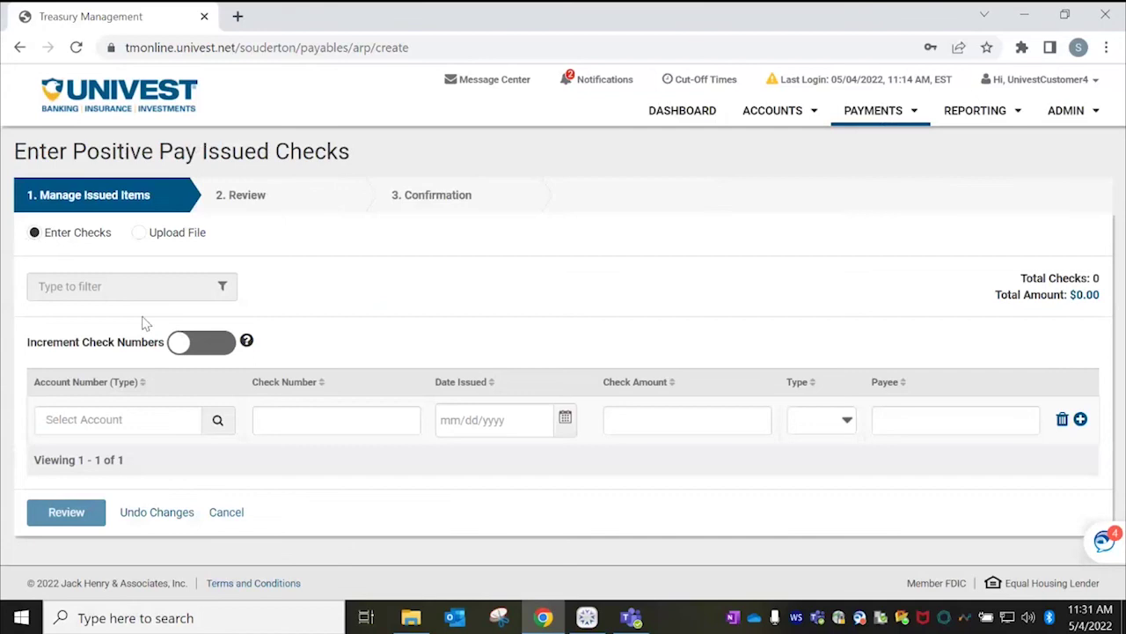
{"action": "left_click", "coordinate": [118, 420]}
{"action": "left_click", "coordinate": [218, 421]}
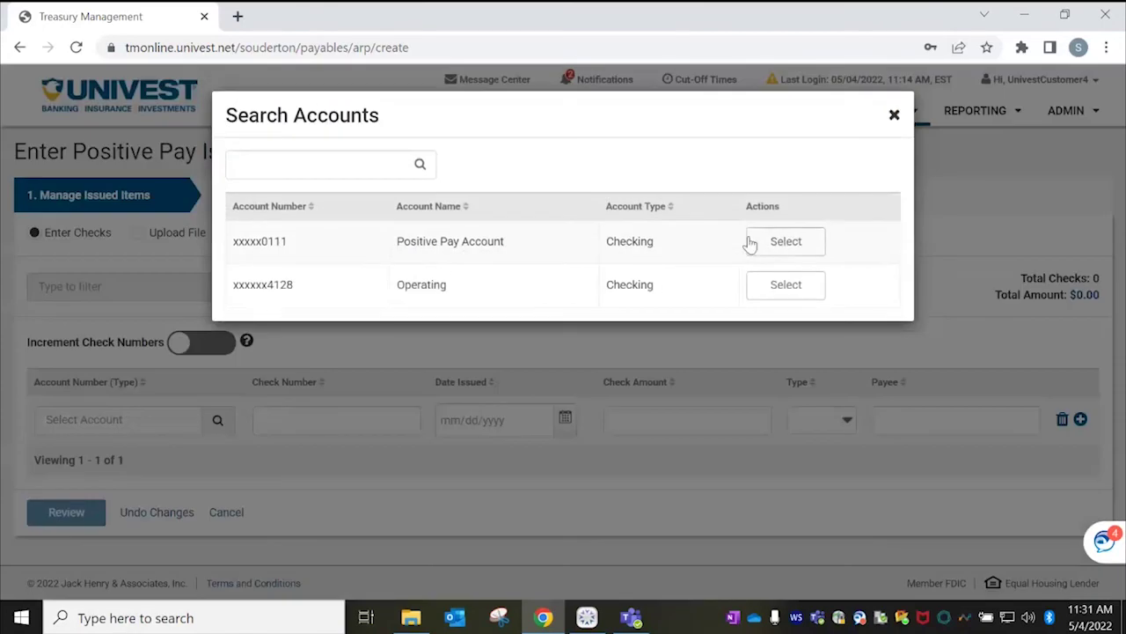
{"action": "left_click", "coordinate": [786, 241]}
{"action": "left_click", "coordinate": [297, 419]}
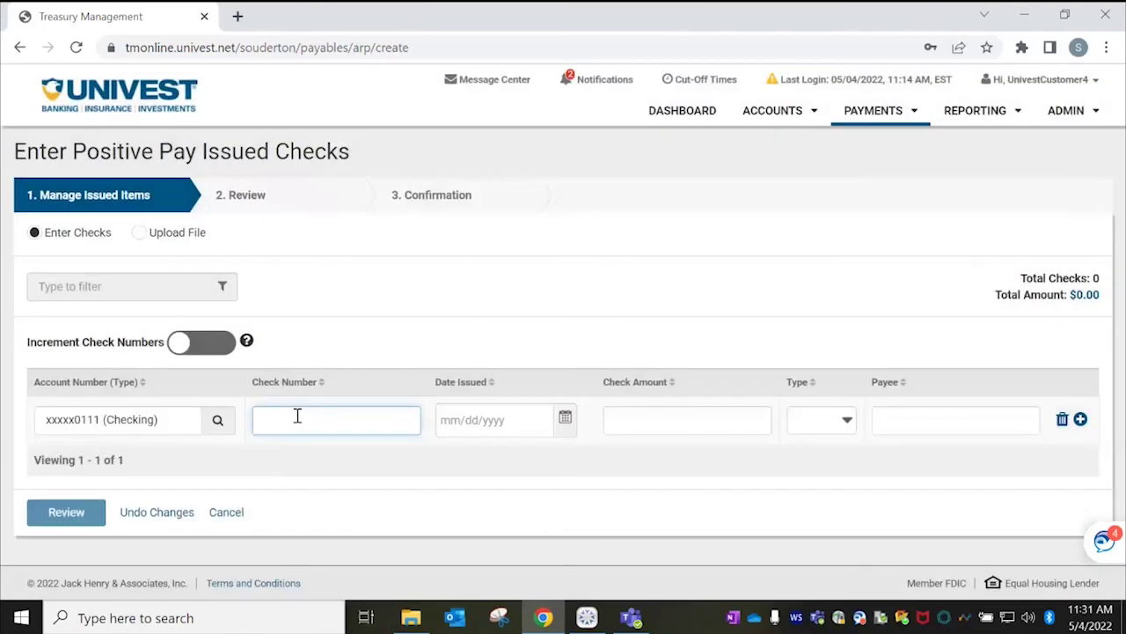
{"action": "key", "text": "Tab"}
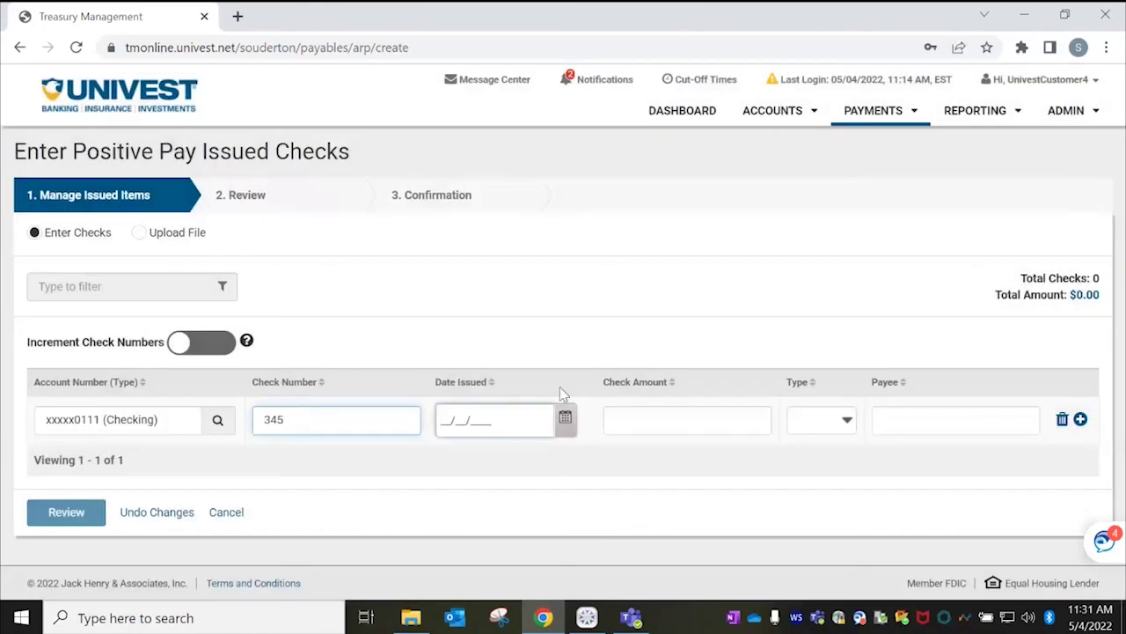
{"action": "left_click", "coordinate": [568, 419]}
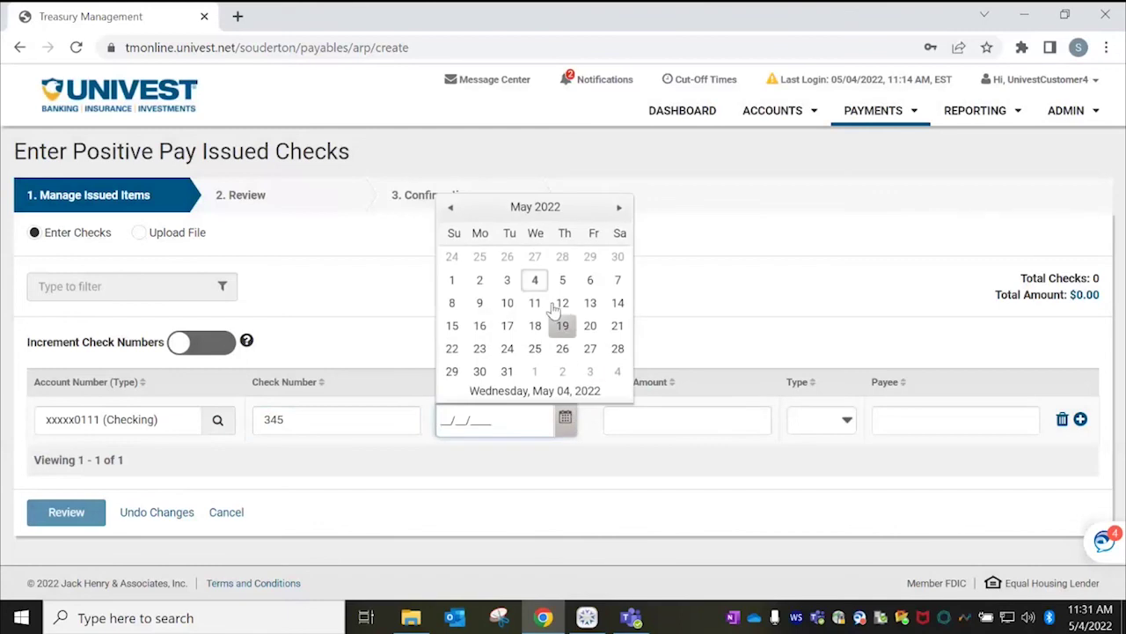
{"action": "left_click", "coordinate": [535, 279]}
Give the check amount .35, item type Check and the payee's name, then review and confirm it.
{"action": "left_click", "coordinate": [717, 409]}
{"action": "type", "text": "."}
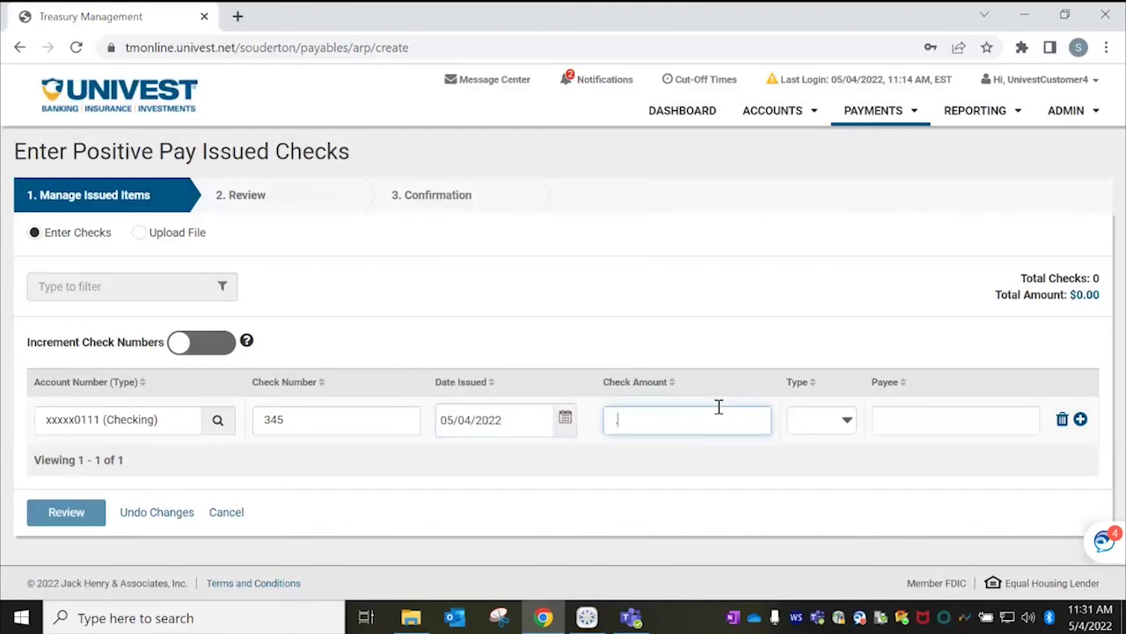
{"action": "type", "text": "35"}
{"action": "left_click", "coordinate": [824, 422]}
{"action": "left_click", "coordinate": [816, 454]}
{"action": "left_click", "coordinate": [928, 422]}
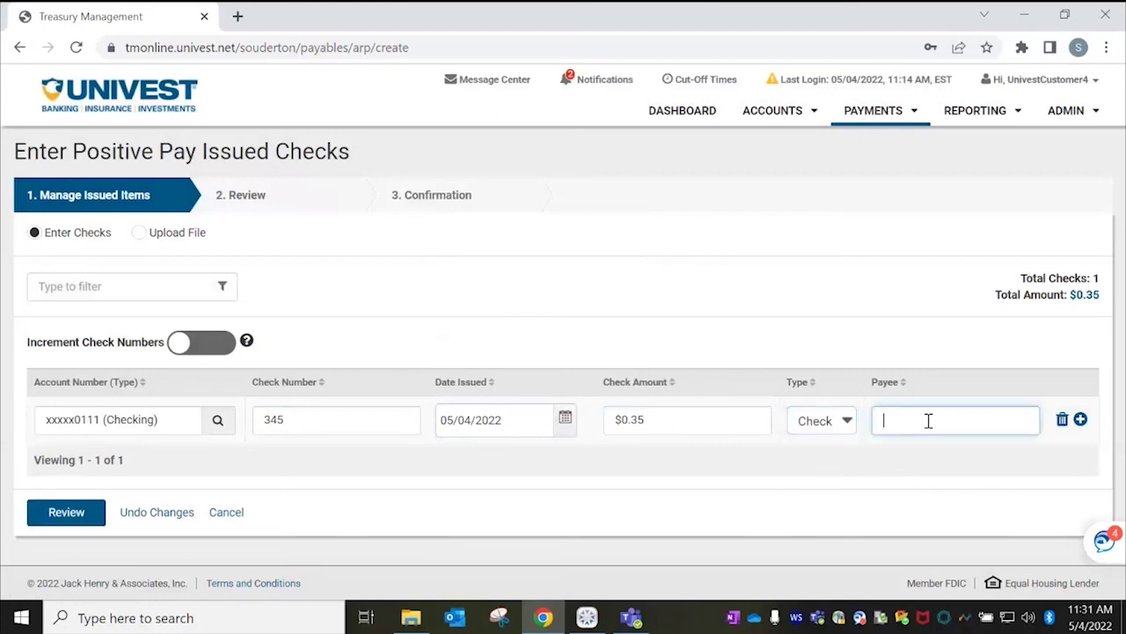
{"action": "type", "text": "Mickey Mouse"}
{"action": "left_click", "coordinate": [78, 521]}
{"action": "left_click", "coordinate": [72, 410]}
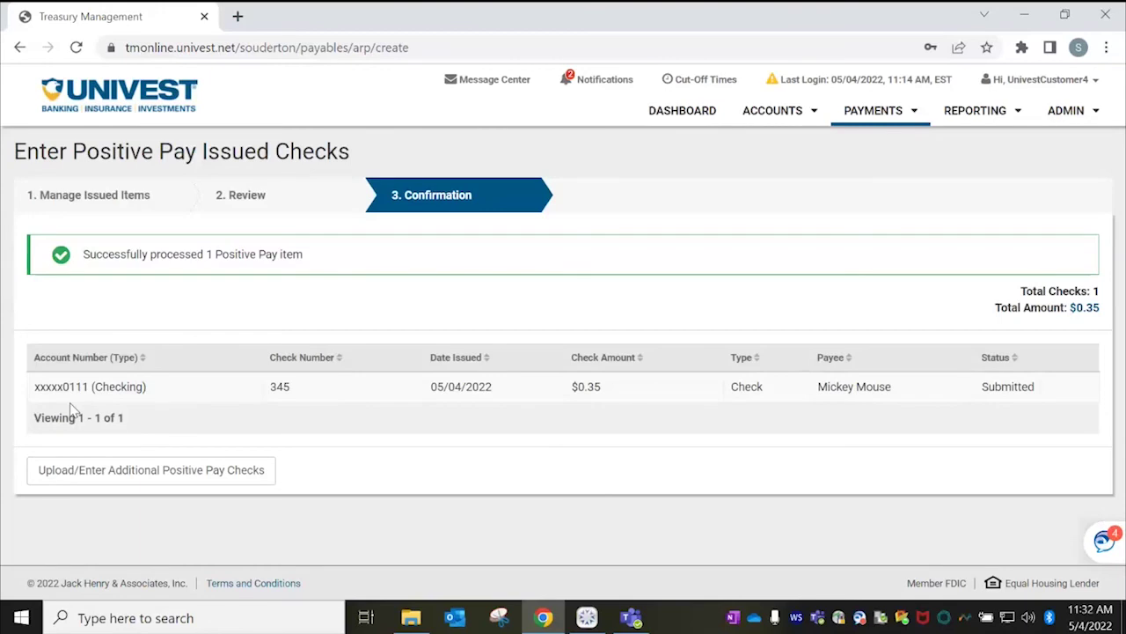
{"action": "left_click", "coordinate": [913, 114]}
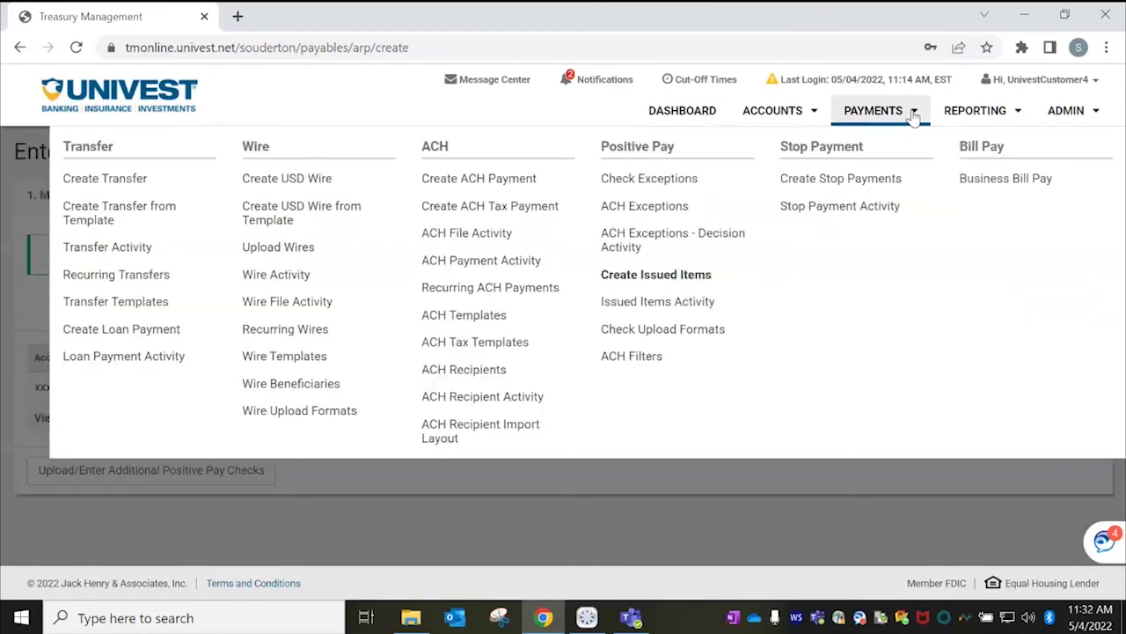
Open Issued Items Activity and search issued dates Year-To-Date.
{"action": "left_click", "coordinate": [656, 303]}
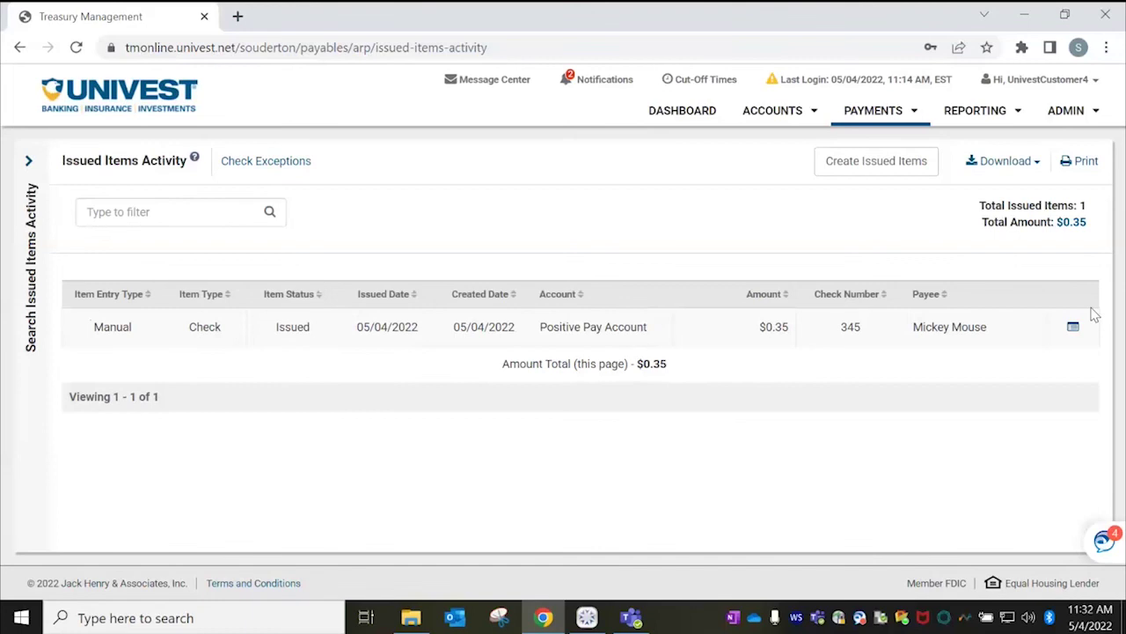
{"action": "left_click", "coordinate": [30, 162]}
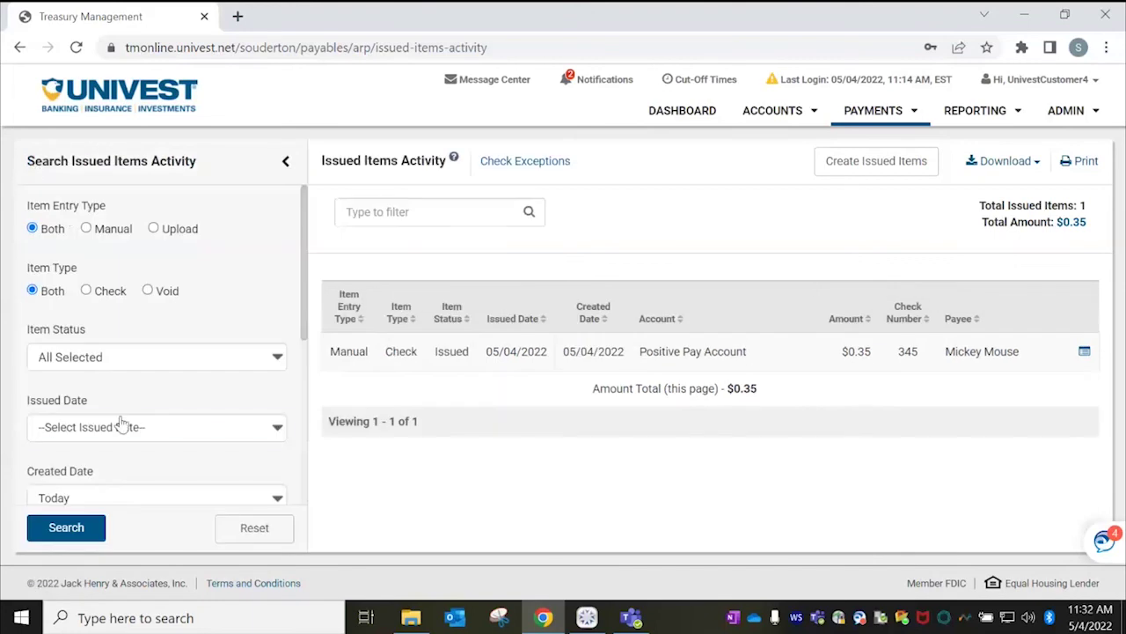
{"action": "left_click", "coordinate": [276, 427]}
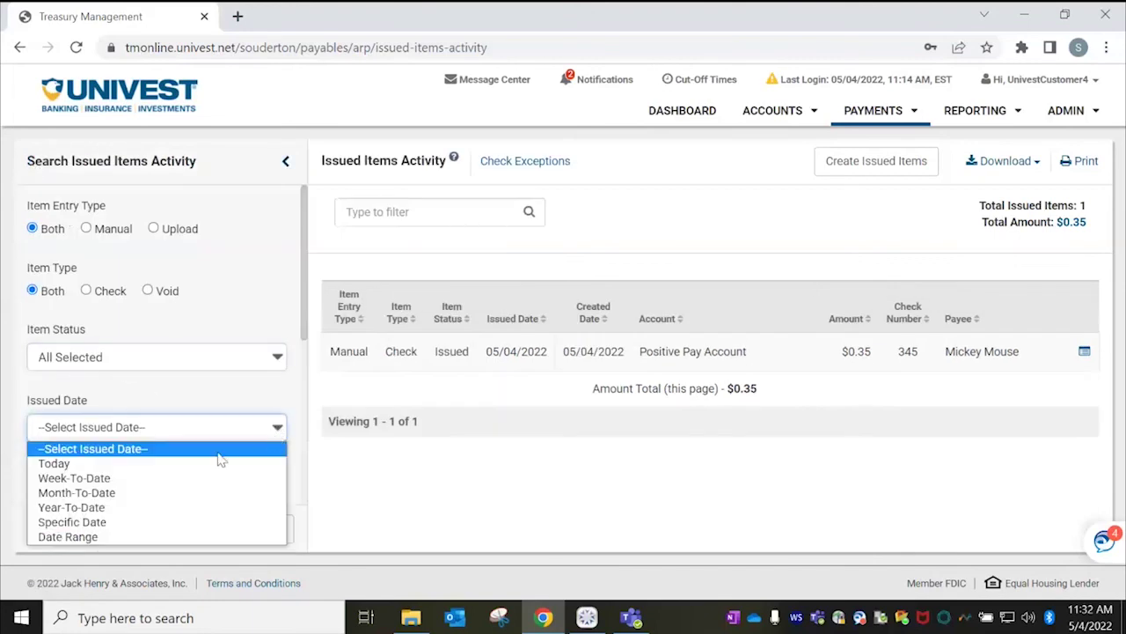
{"action": "left_click", "coordinate": [88, 507]}
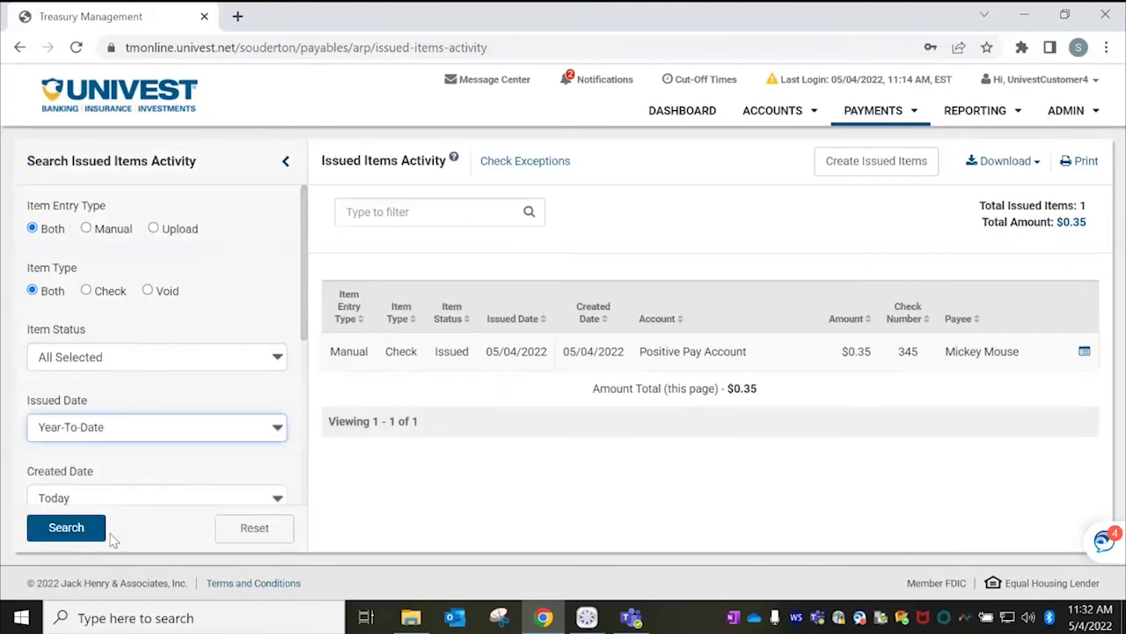
{"action": "left_click", "coordinate": [93, 533]}
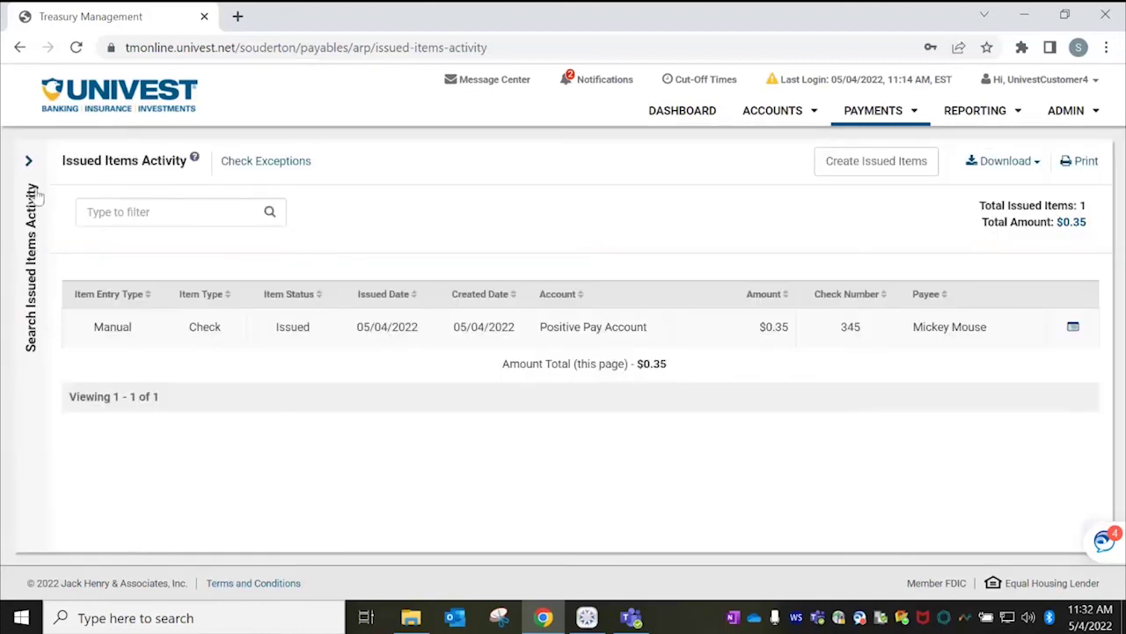
Change the issued date filter to a Date Range starting 11/01/2021.
{"action": "left_click", "coordinate": [30, 163]}
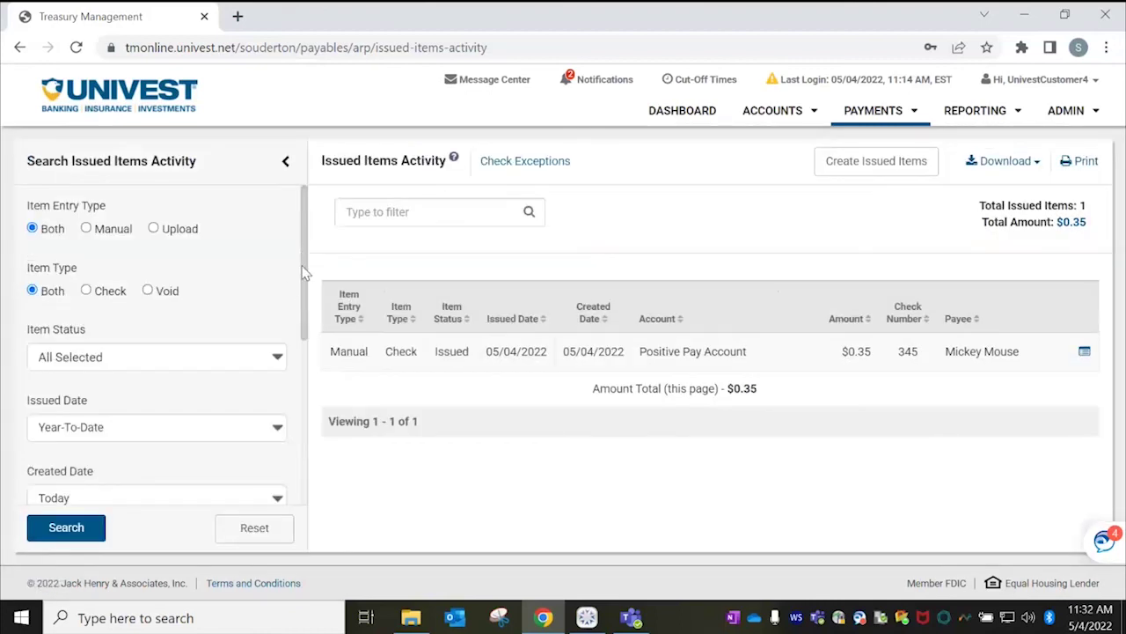
{"action": "scroll", "coordinate": [303, 273], "scroll_direction": "down", "scroll_amount": 2}
{"action": "left_click_drag", "start_coordinate": [304, 301], "coordinate": [309, 215]}
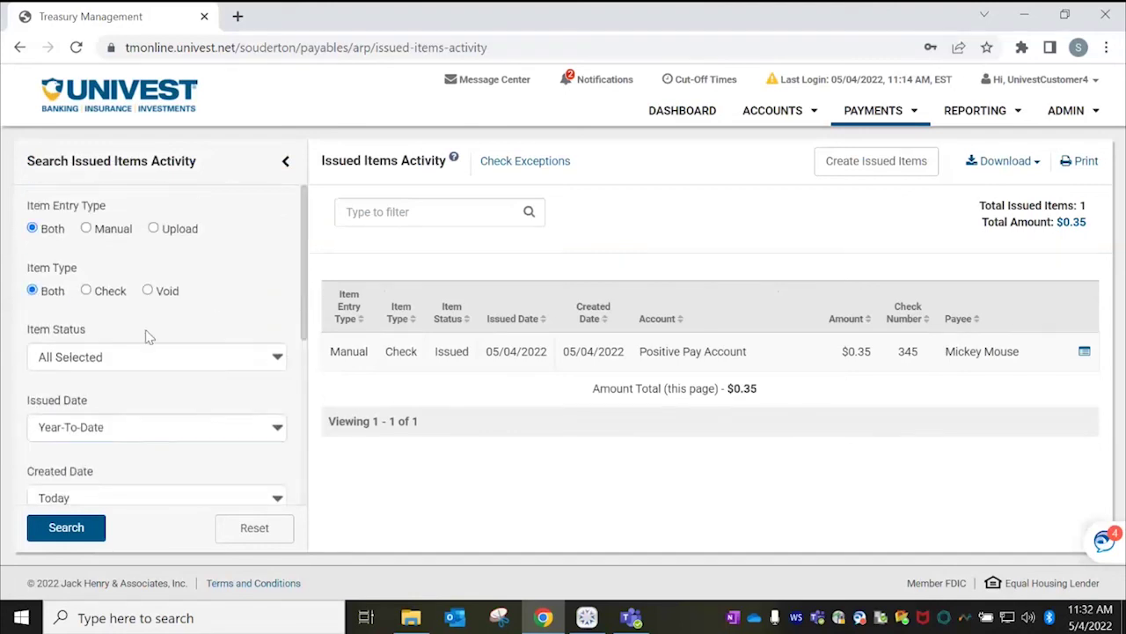
{"action": "left_click", "coordinate": [129, 428]}
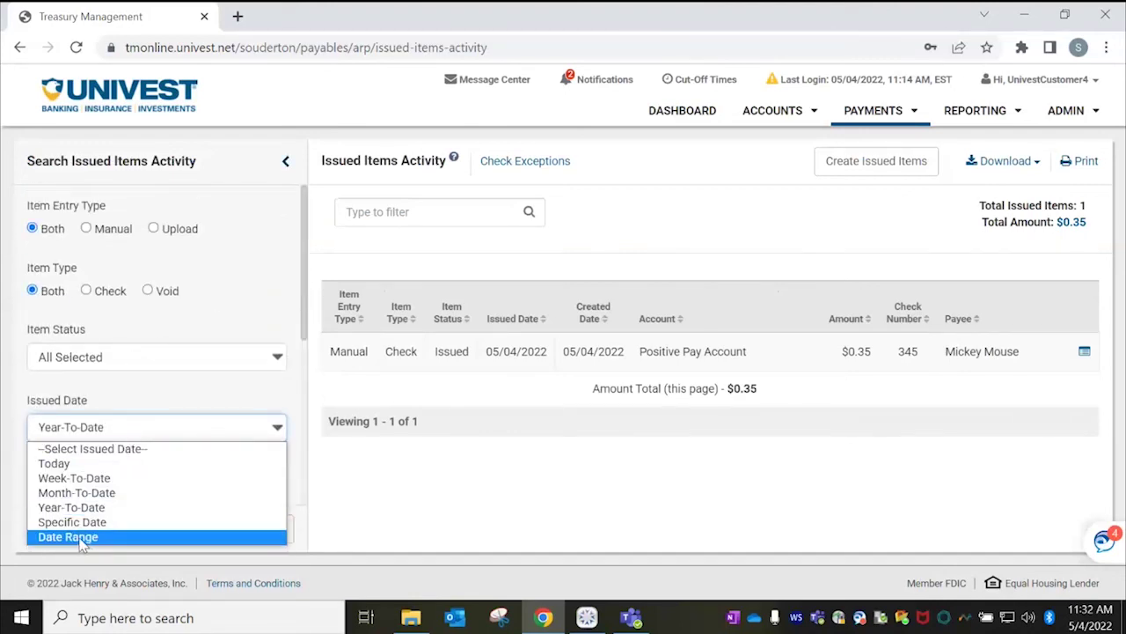
{"action": "left_click", "coordinate": [82, 536]}
{"action": "left_click", "coordinate": [133, 457]}
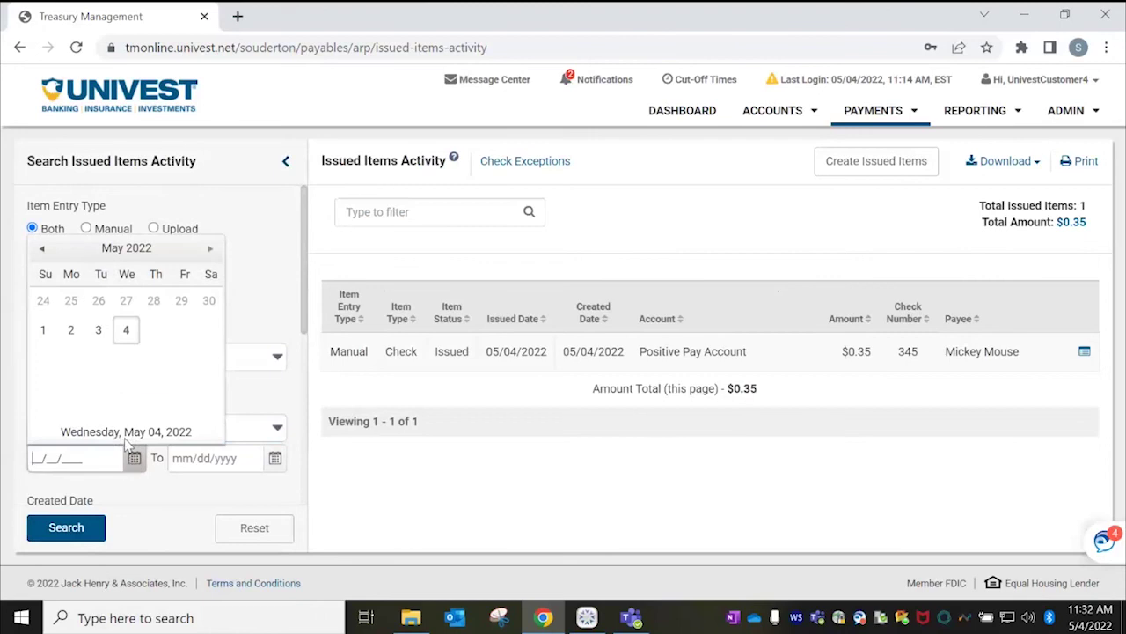
{"action": "left_click", "coordinate": [41, 249]}
{"action": "left_click", "coordinate": [41, 249]}
{"action": "left_click", "coordinate": [41, 249]}
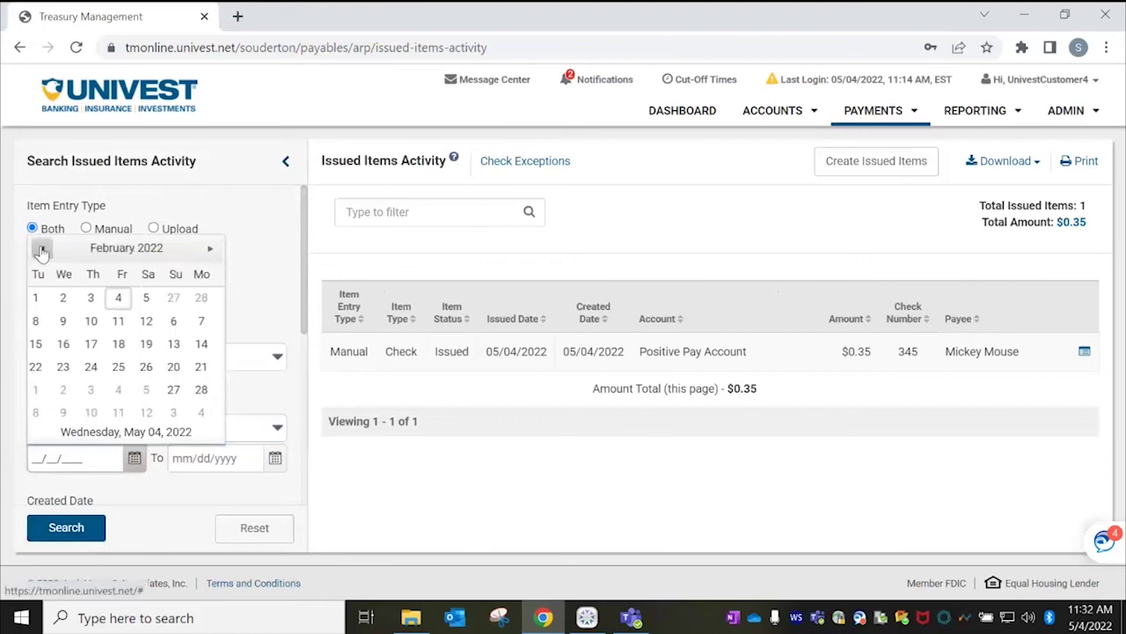
{"action": "left_click", "coordinate": [42, 249]}
{"action": "left_click", "coordinate": [41, 249]}
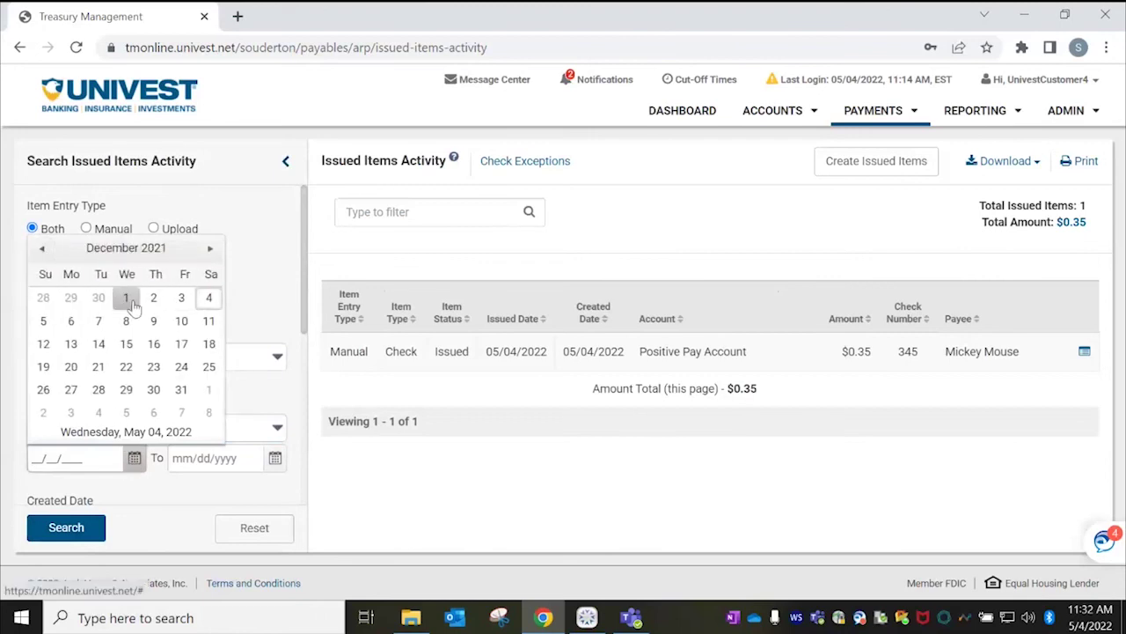
{"action": "left_click", "coordinate": [41, 249]}
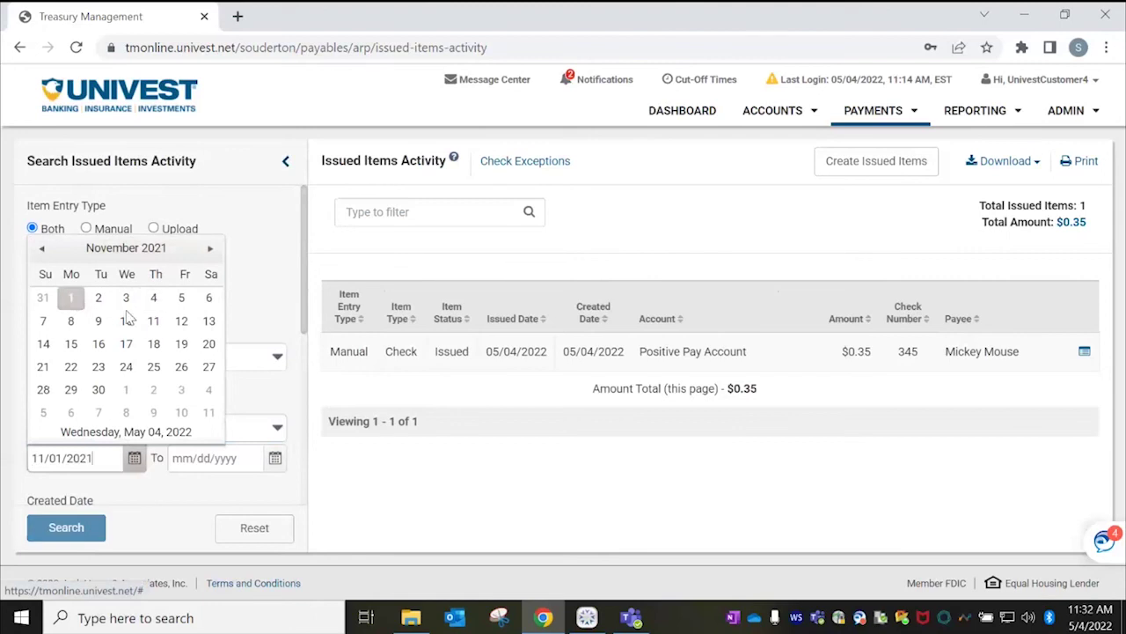
Set the range end to 05/04/2022 and search, listing check 345 for $0.35.
{"action": "left_click", "coordinate": [276, 457]}
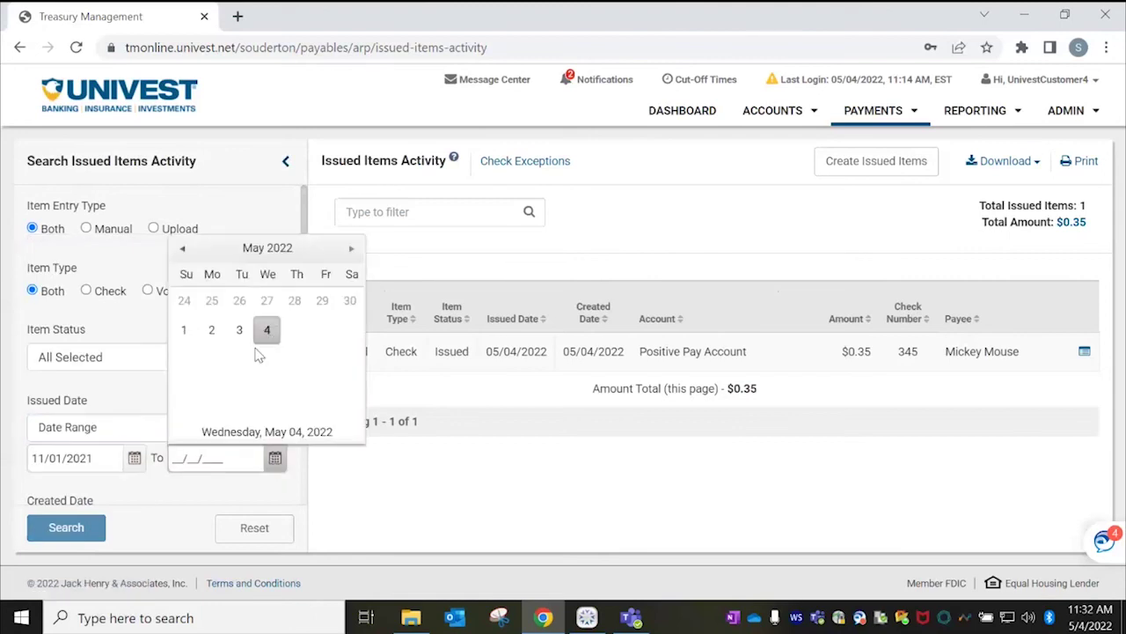
{"action": "left_click", "coordinate": [267, 330]}
{"action": "left_click", "coordinate": [77, 528]}
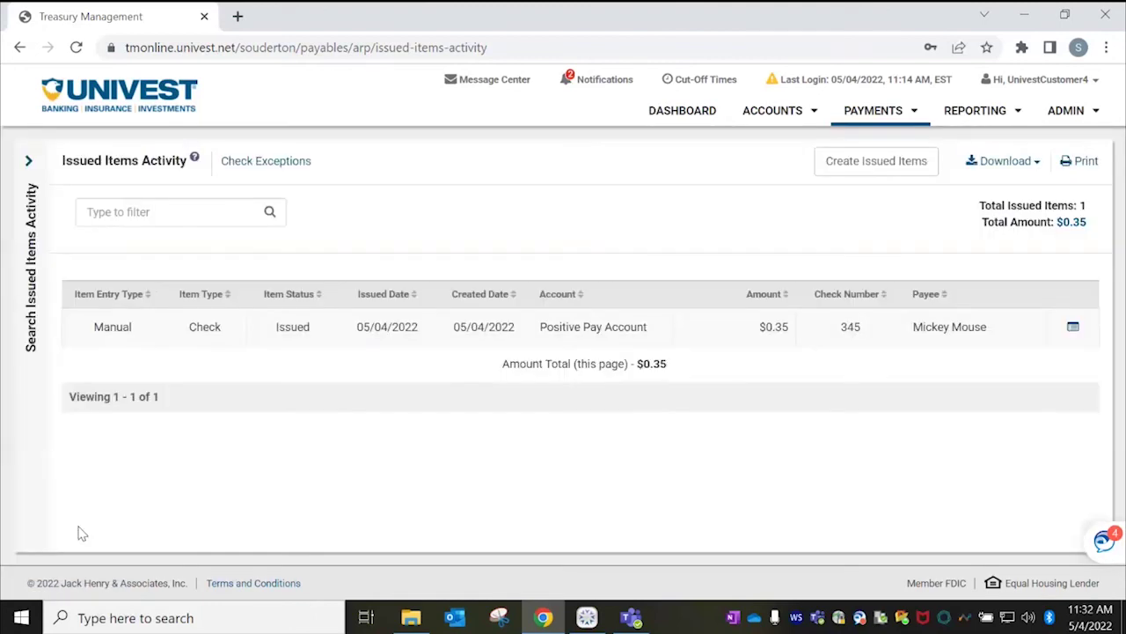
{"action": "mouse_move", "coordinate": [1072, 328]}
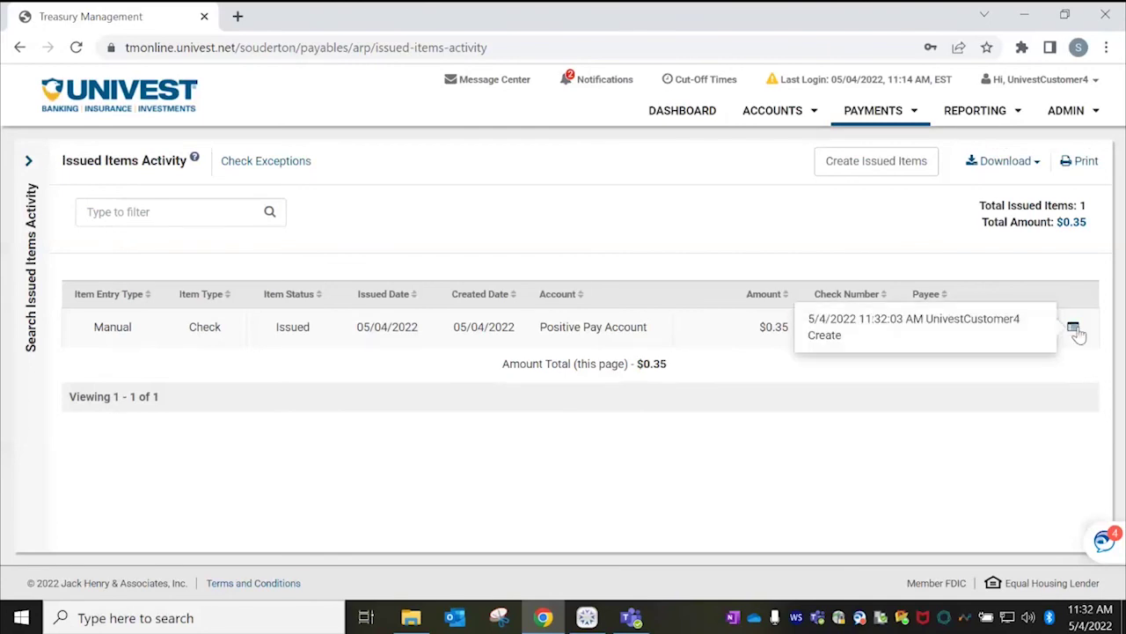
{"action": "left_click", "coordinate": [852, 117]}
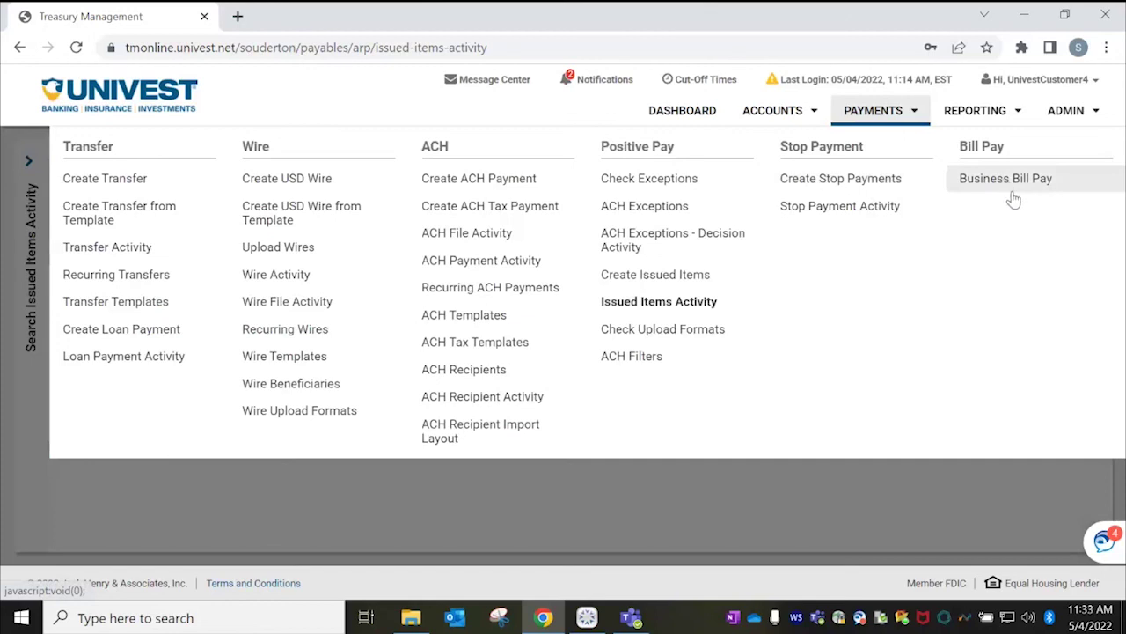
Open All Reports from Reporting and browse the report cards, including Date Range Balance MTD.
{"action": "mouse_move", "coordinate": [988, 117]}
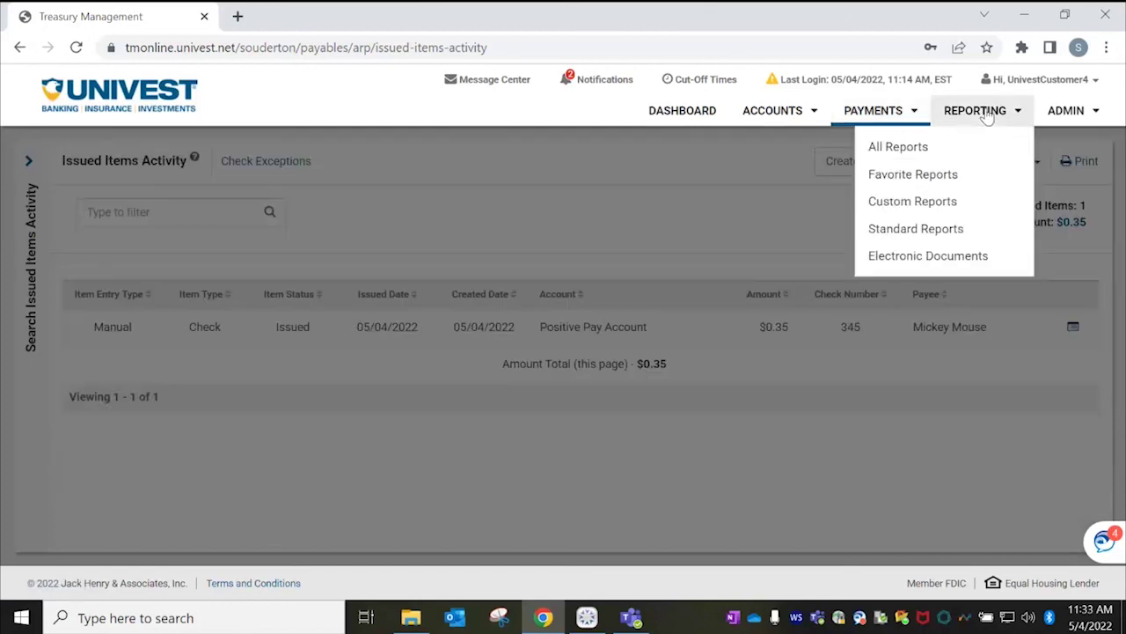
{"action": "left_click", "coordinate": [916, 146]}
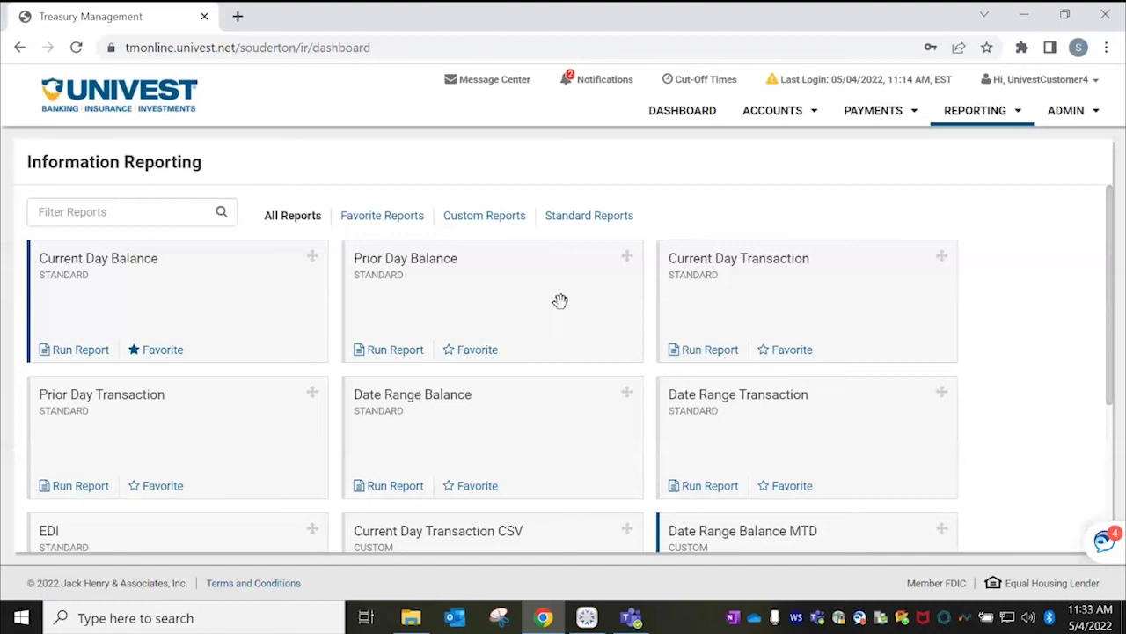
{"action": "scroll", "coordinate": [1110, 248], "scroll_direction": "down", "scroll_amount": 3}
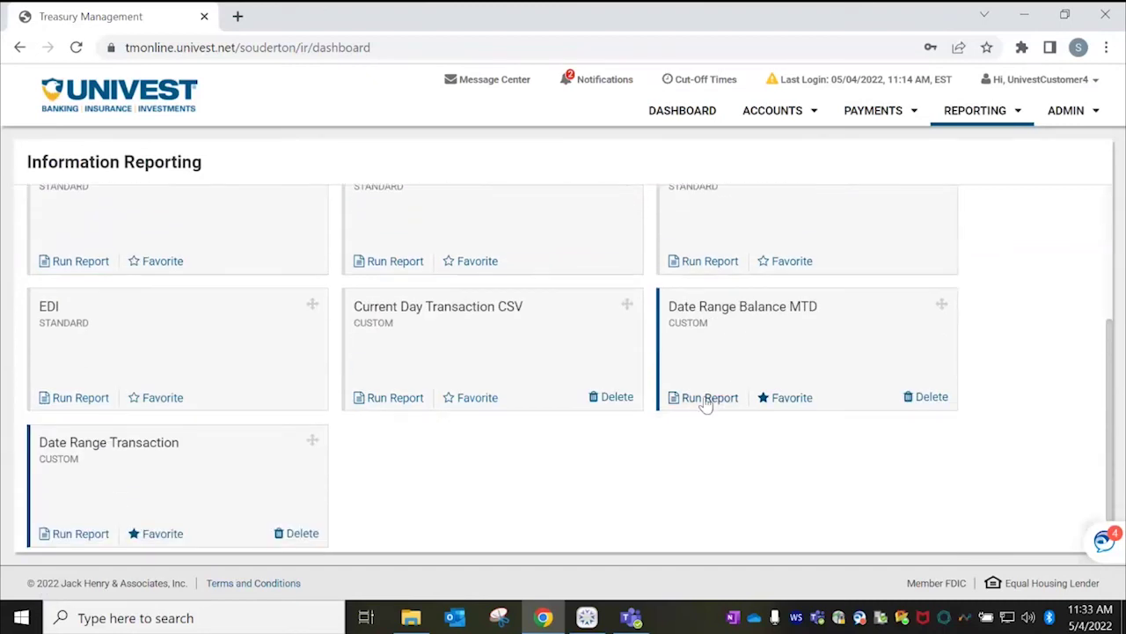
Run the Date Range Transaction report for checking accounts covering 11/01/2021–03/14/2022.
{"action": "left_click", "coordinate": [73, 538]}
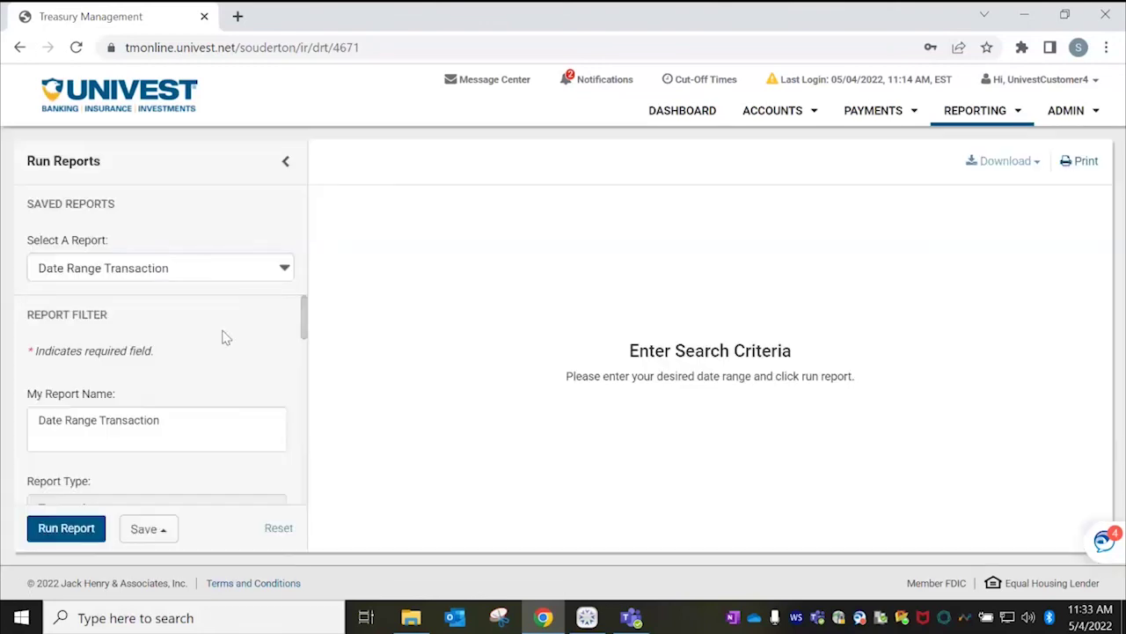
{"action": "scroll", "coordinate": [299, 317], "scroll_direction": "down", "scroll_amount": 2}
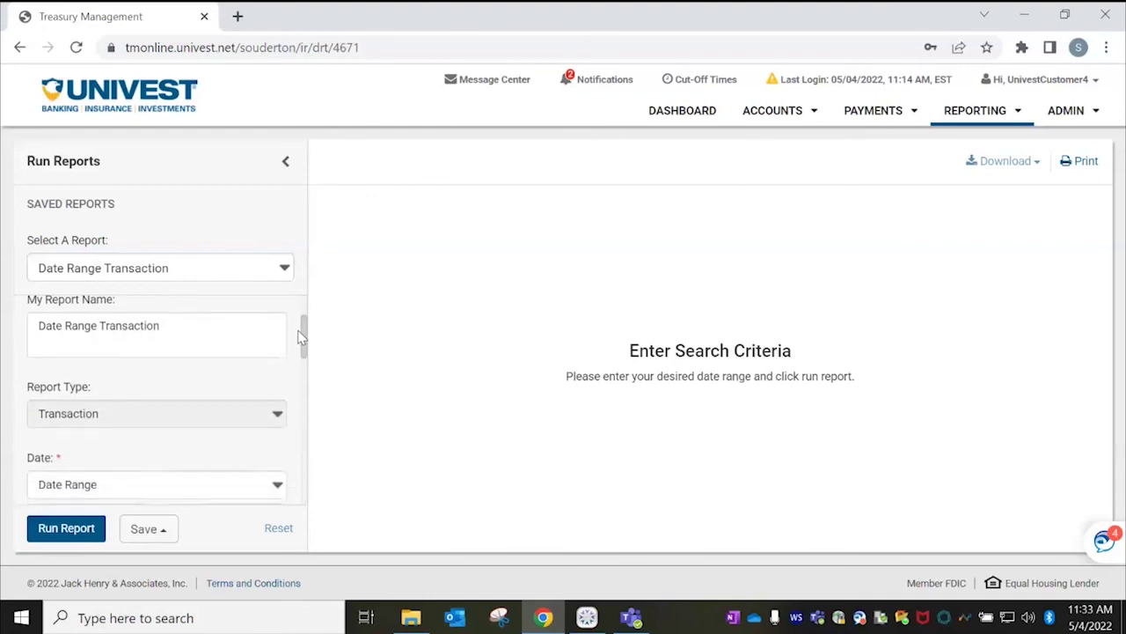
{"action": "scroll", "coordinate": [295, 339], "scroll_direction": "down", "scroll_amount": 2}
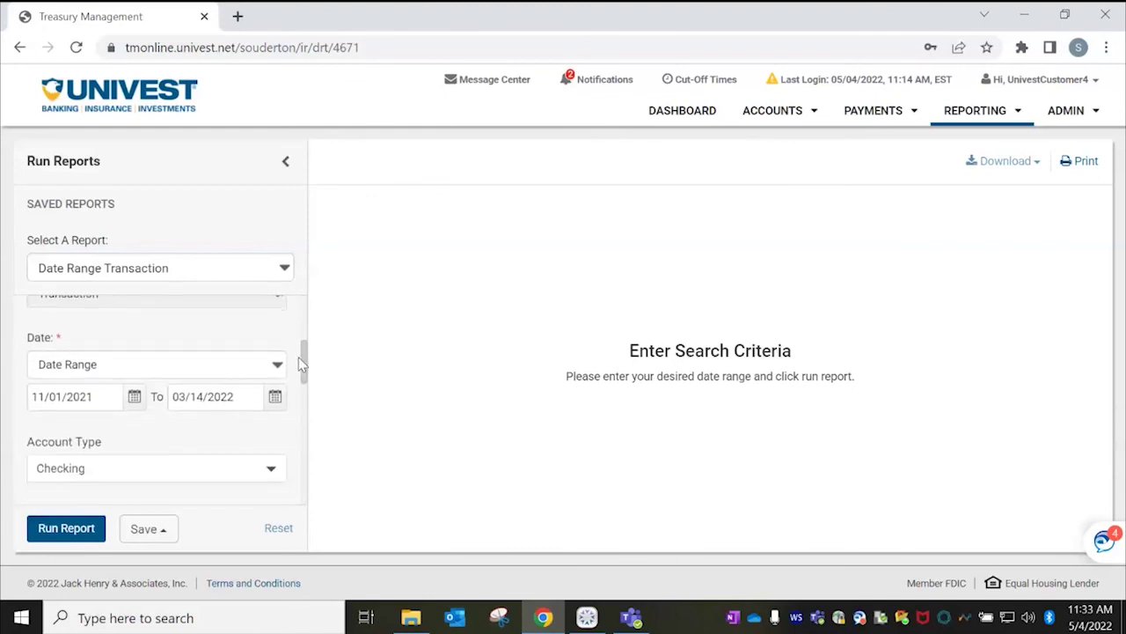
{"action": "scroll", "coordinate": [299, 353], "scroll_direction": "down", "scroll_amount": 1}
{"action": "scroll", "coordinate": [304, 357], "scroll_direction": "up", "scroll_amount": 1}
{"action": "scroll", "coordinate": [308, 370], "scroll_direction": "down", "scroll_amount": 3}
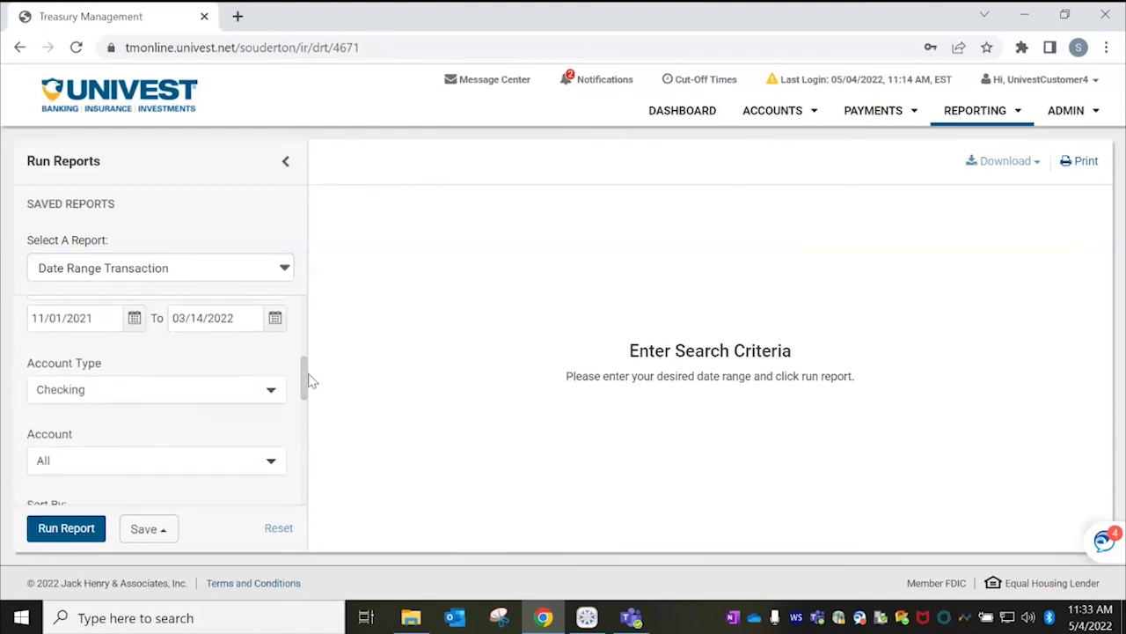
{"action": "scroll", "coordinate": [312, 392], "scroll_direction": "down", "scroll_amount": 2}
{"action": "scroll", "coordinate": [312, 395], "scroll_direction": "up", "scroll_amount": 1}
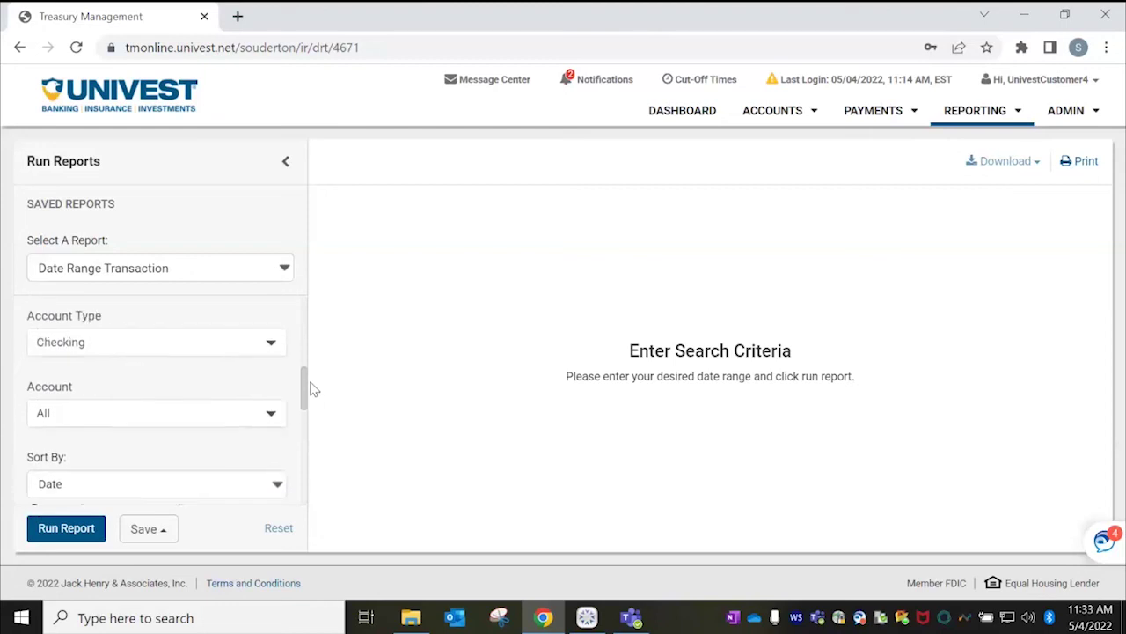
{"action": "scroll", "coordinate": [313, 410], "scroll_direction": "down", "scroll_amount": 2}
{"action": "left_click_drag", "start_coordinate": [310, 411], "coordinate": [305, 485]}
{"action": "scroll", "coordinate": [284, 404], "scroll_direction": "up", "scroll_amount": 1}
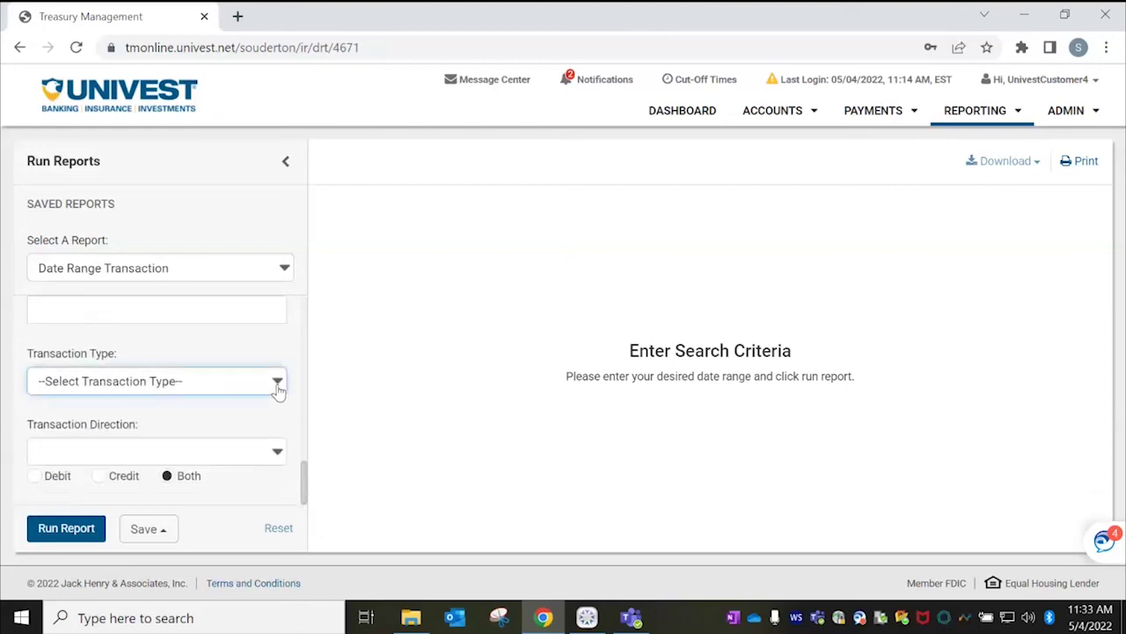
{"action": "left_click", "coordinate": [278, 390]}
{"action": "left_click", "coordinate": [278, 390]}
{"action": "left_click", "coordinate": [88, 532]}
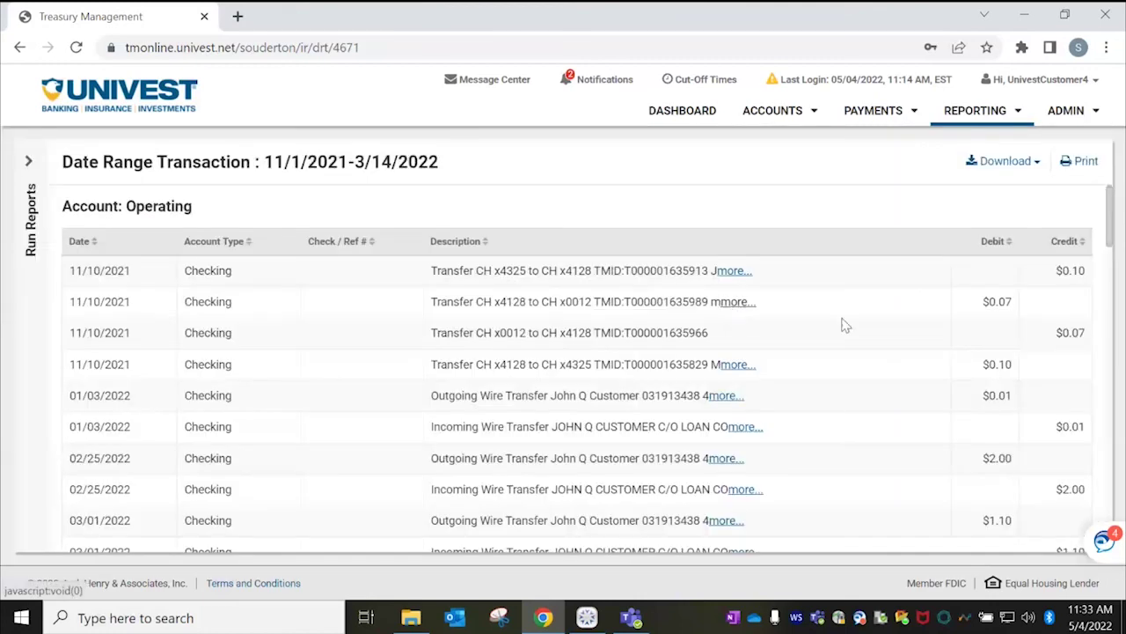
Check the report's download formats, then start a blank new user from ADMIN > Create a User.
{"action": "left_click", "coordinate": [1023, 166]}
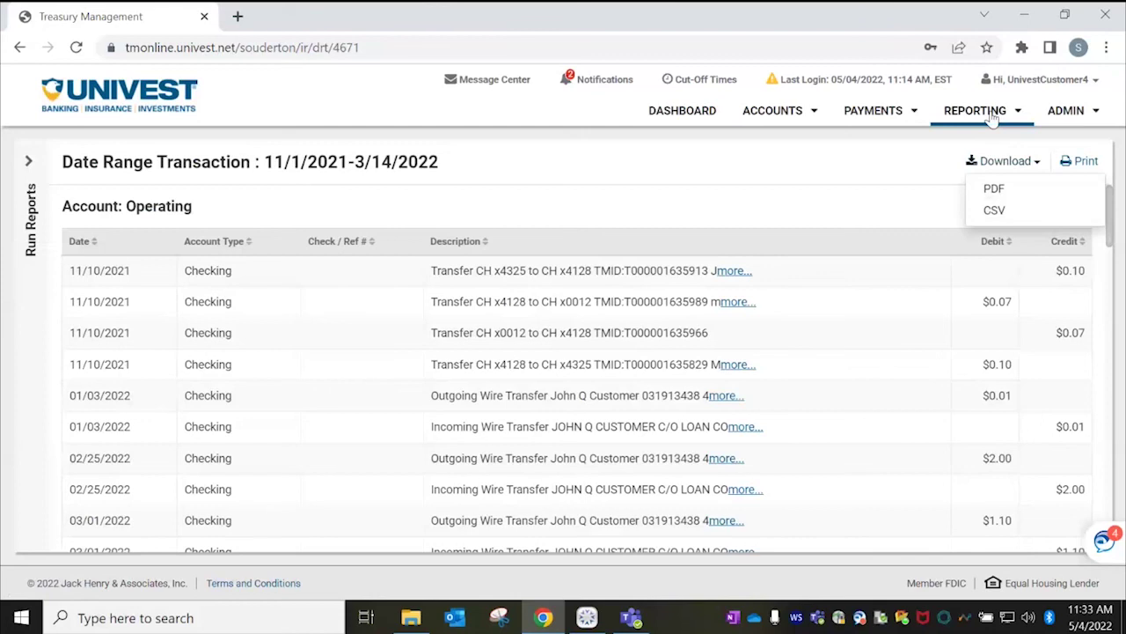
{"action": "left_click", "coordinate": [1075, 115]}
{"action": "left_click", "coordinate": [991, 179]}
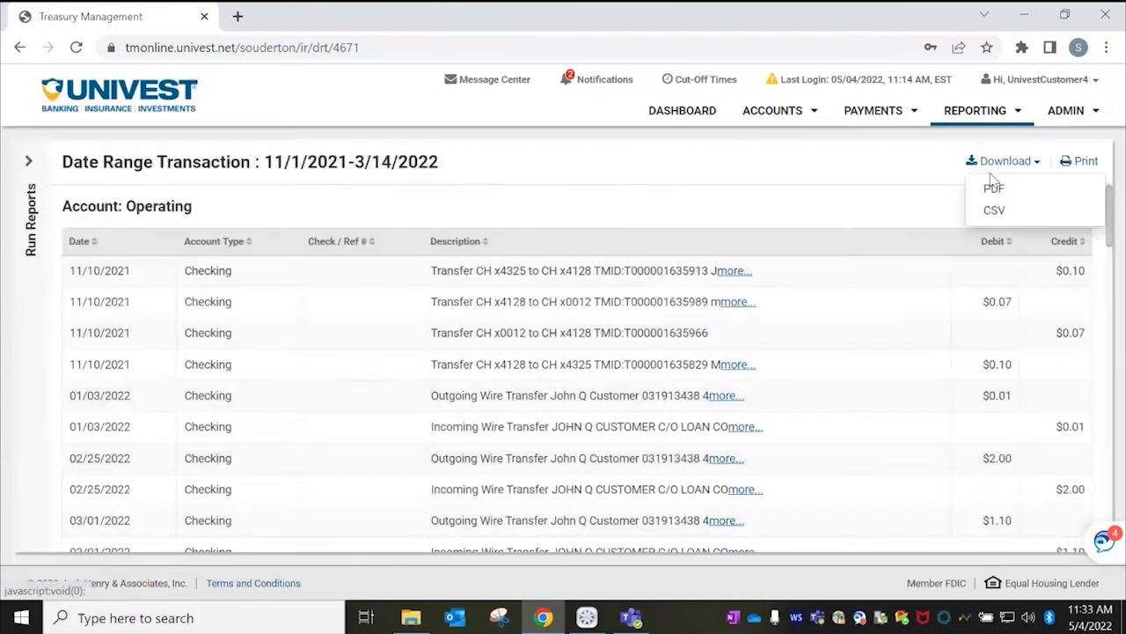
{"action": "left_click_drag", "start_coordinate": [1124, 199], "coordinate": [1124, 305]}
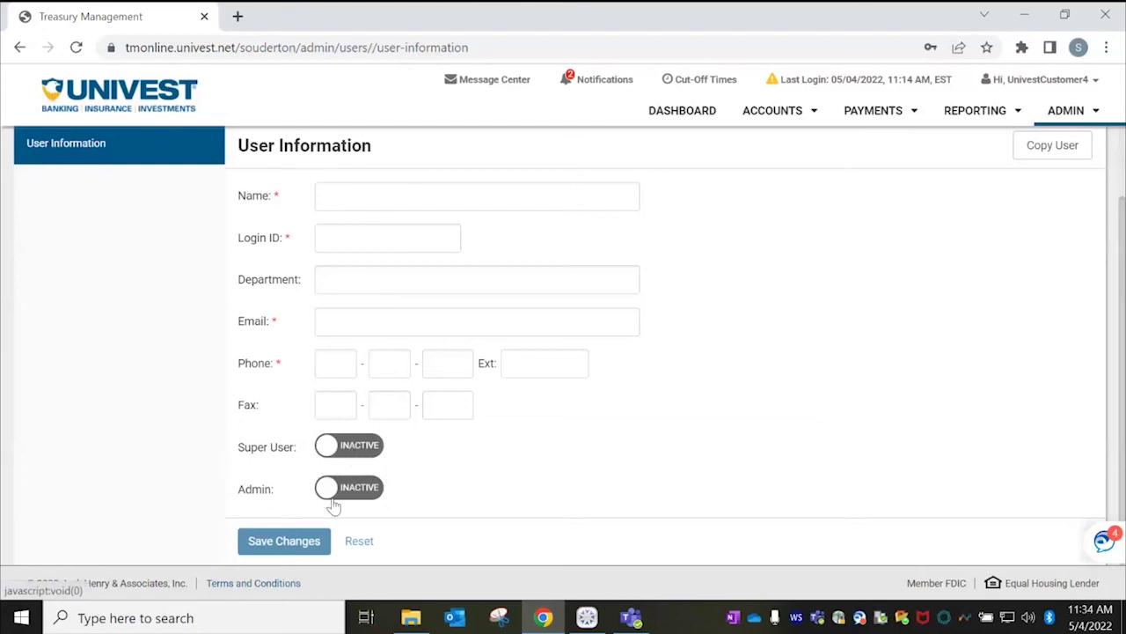
Leave the blank Create New User form and go back to the User List.
{"action": "mouse_move", "coordinate": [252, 497]}
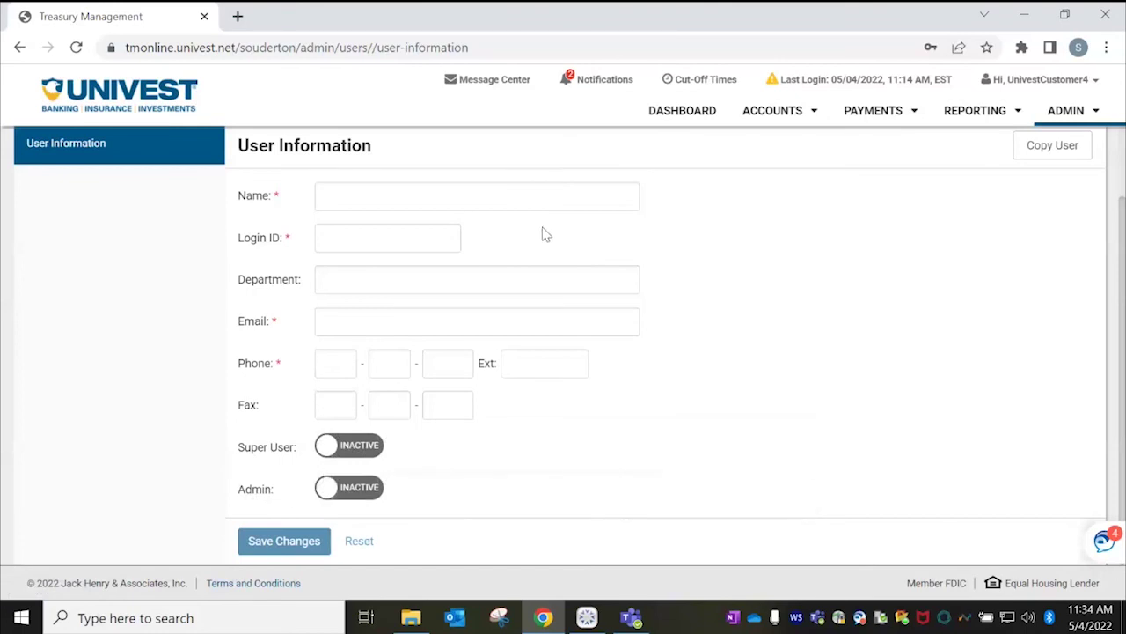
{"action": "scroll", "coordinate": [1124, 264], "scroll_direction": "up", "scroll_amount": 2}
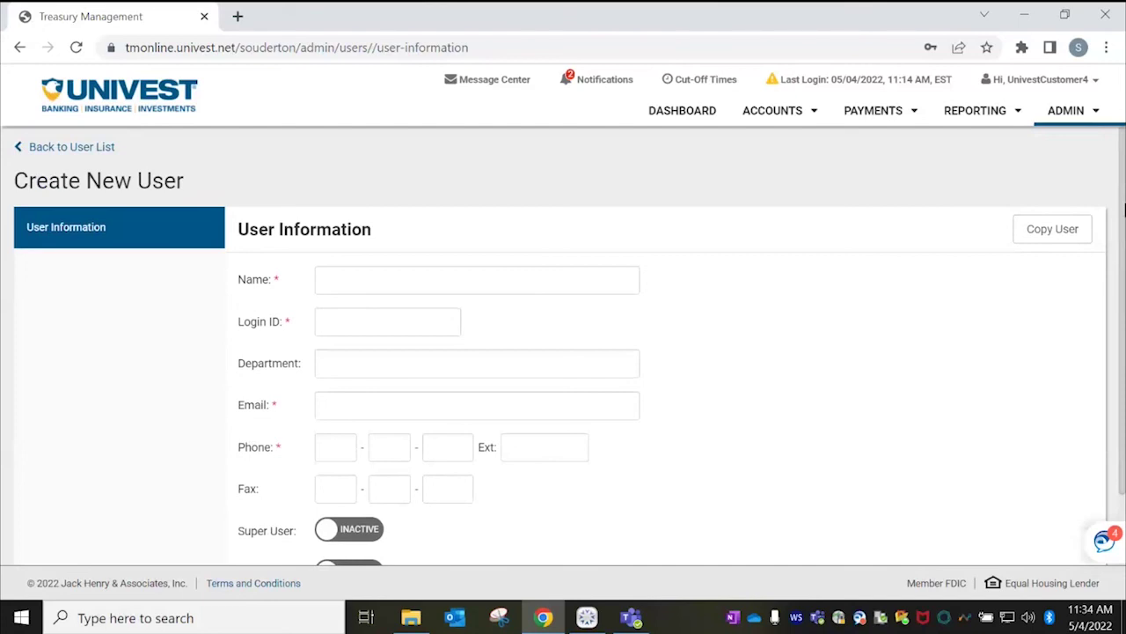
{"action": "left_click", "coordinate": [76, 148]}
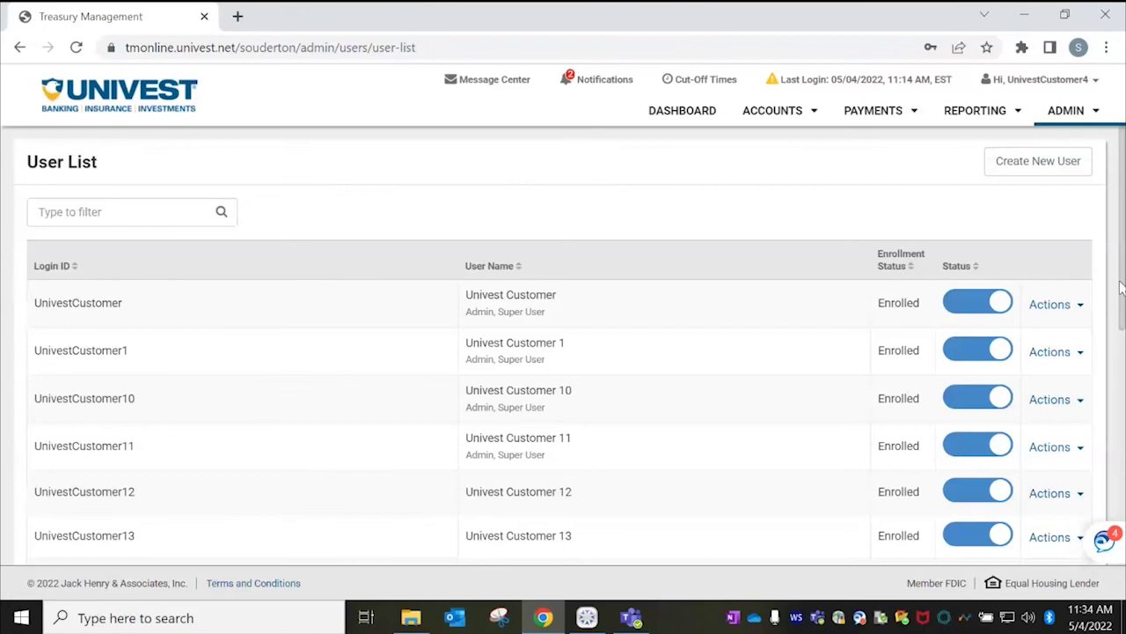
Check the first user's Actions and the ADMIN menu, then open Notification Setup from the user menu.
{"action": "left_click", "coordinate": [1065, 307]}
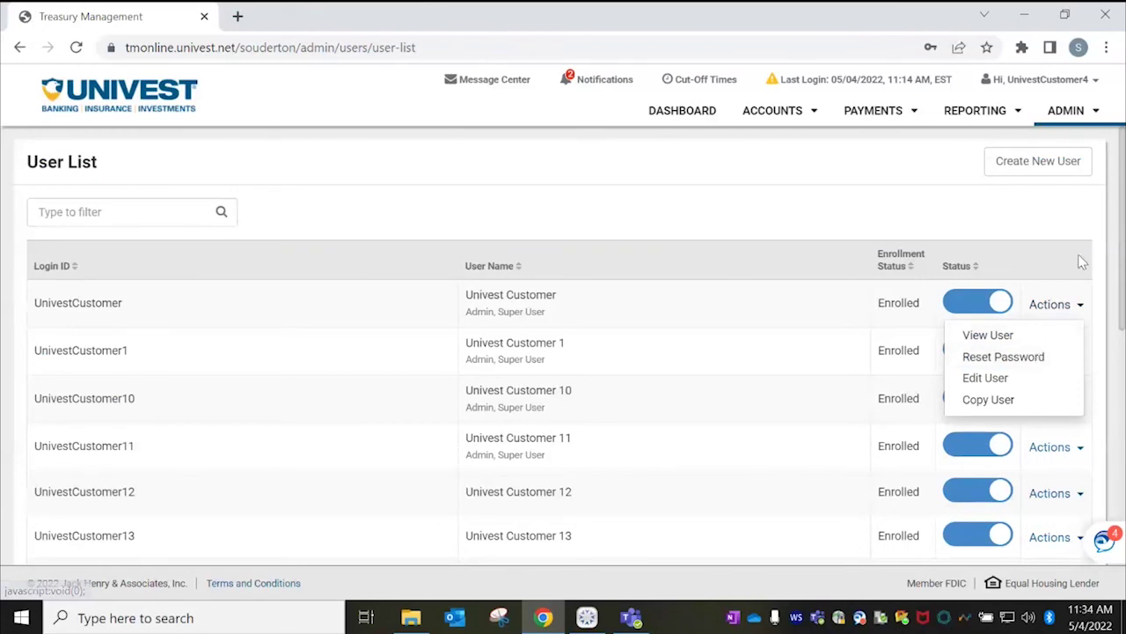
{"action": "left_click", "coordinate": [1088, 231]}
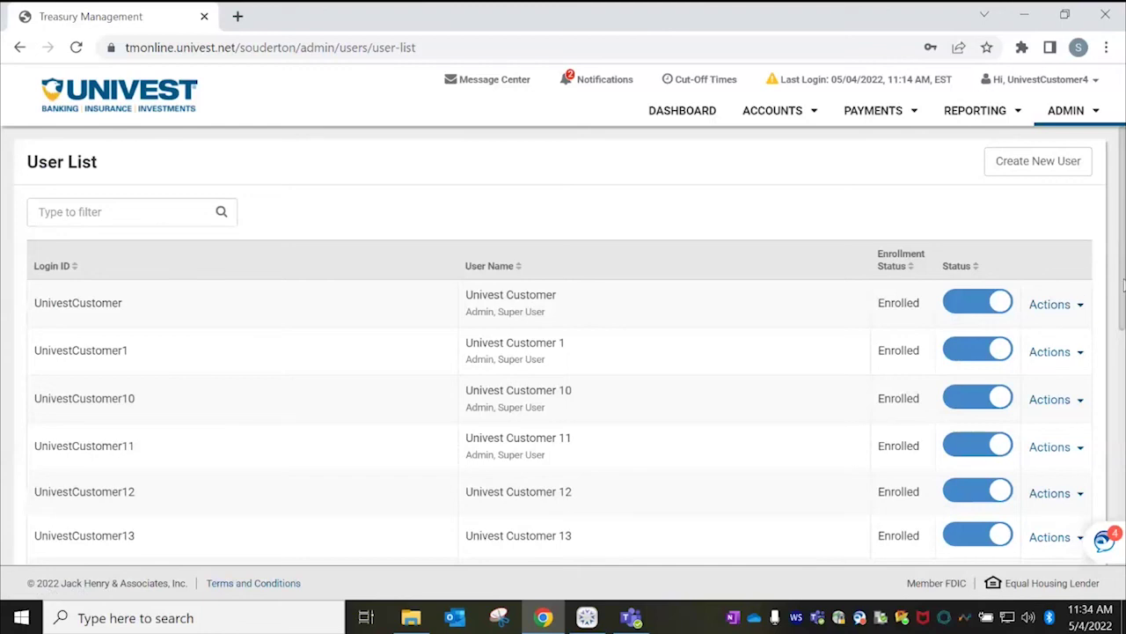
{"action": "left_click", "coordinate": [1096, 113]}
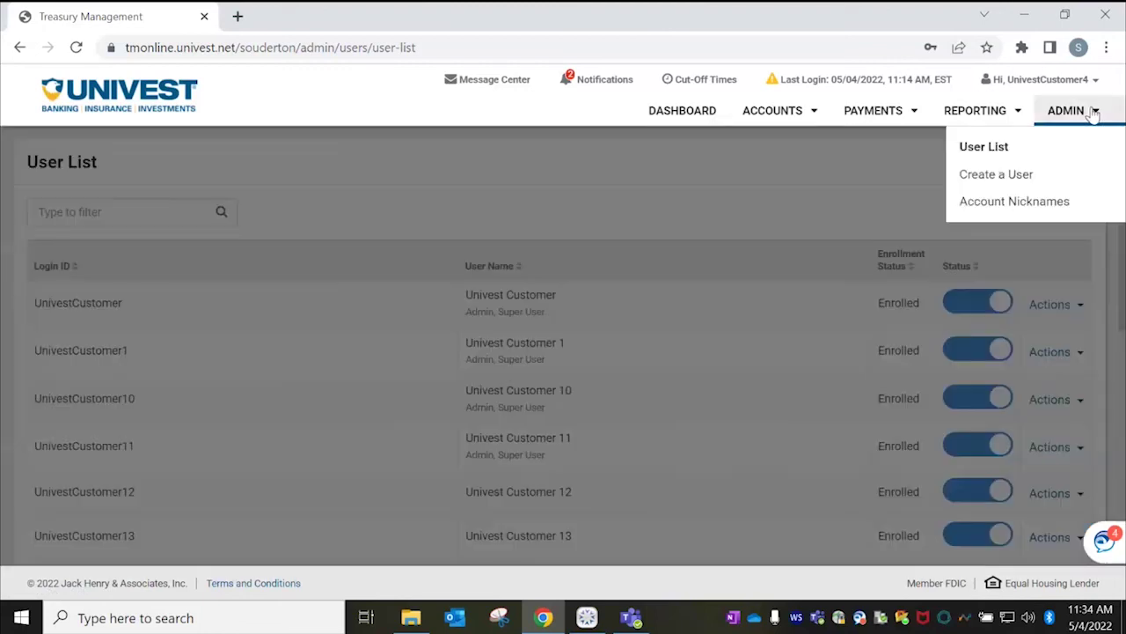
{"action": "left_click", "coordinate": [1093, 114]}
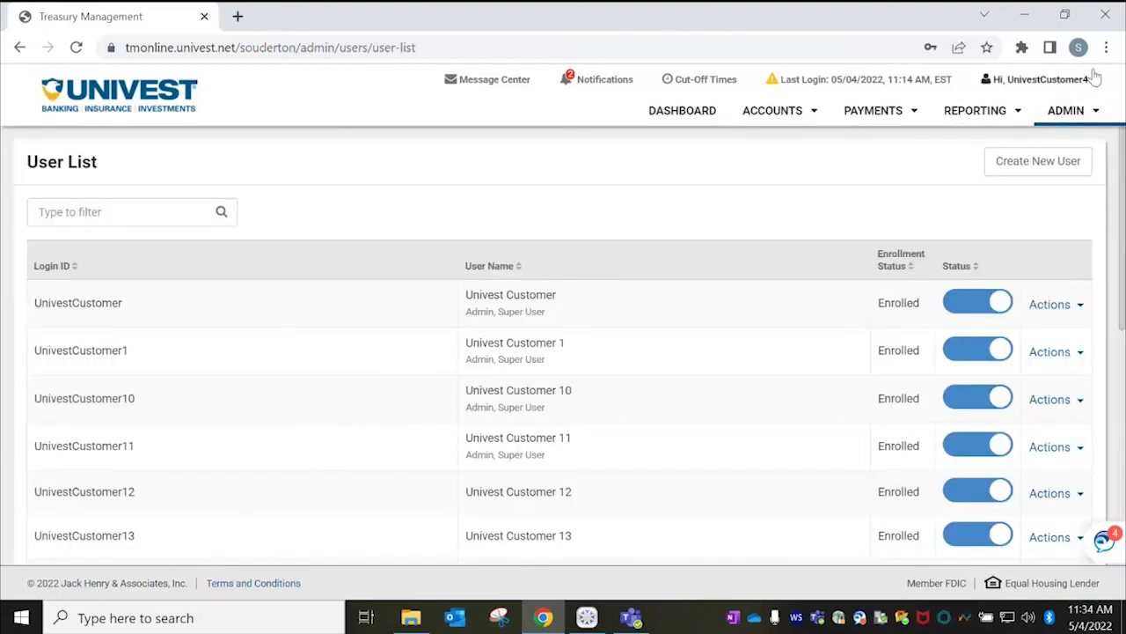
{"action": "left_click", "coordinate": [1091, 79]}
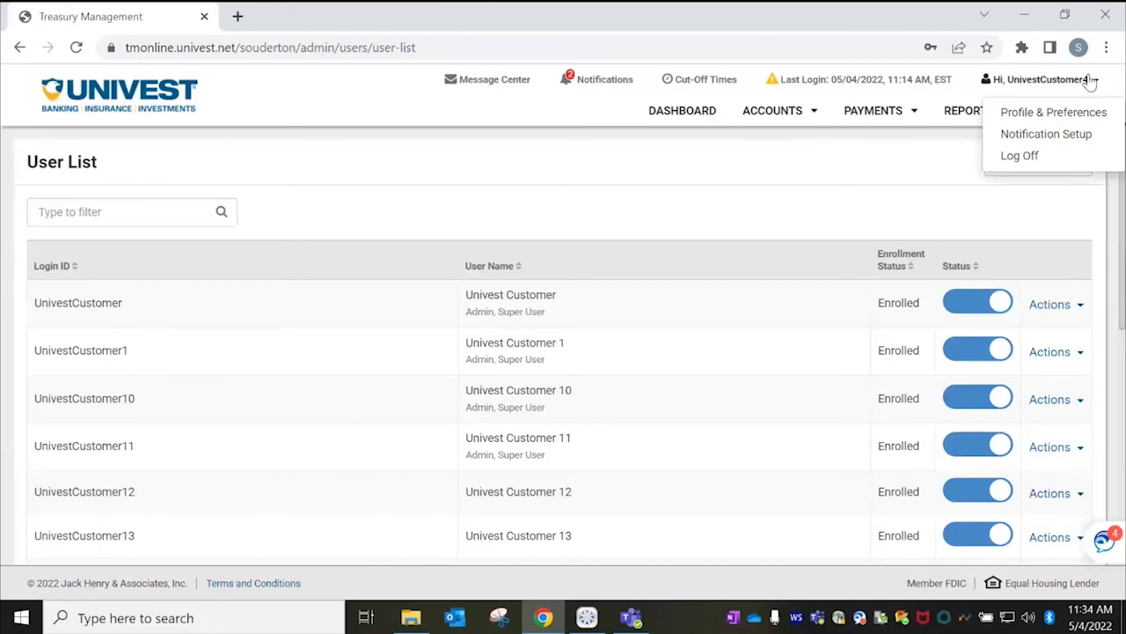
{"action": "left_click", "coordinate": [1046, 134]}
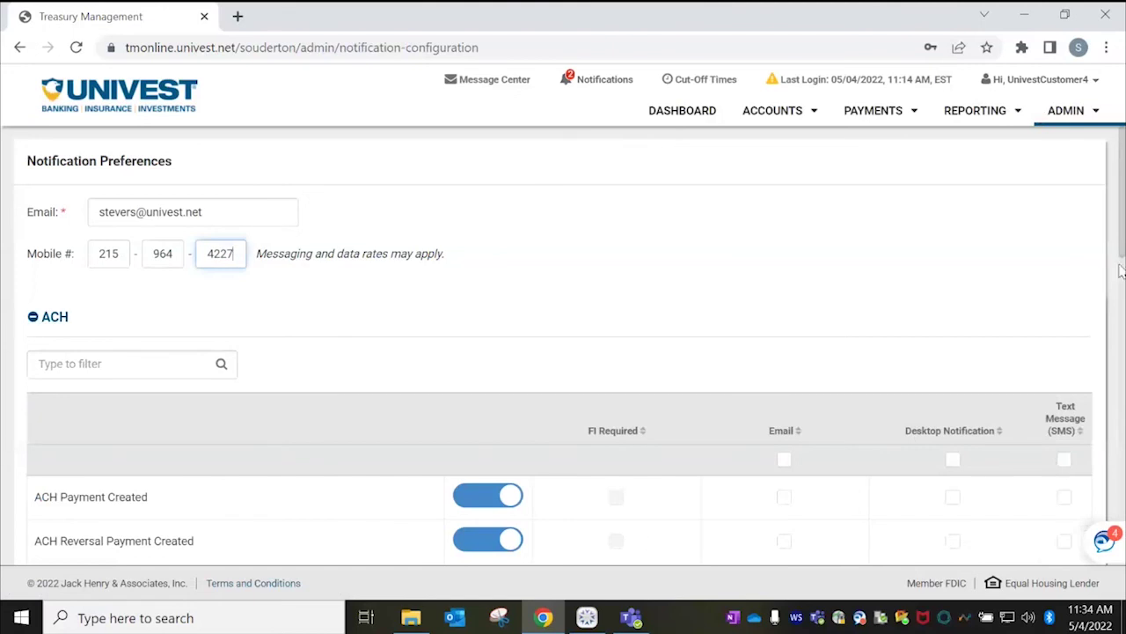
Turn on Email and SMS alerts for ACH Payment Pending Approval.
{"action": "left_click_drag", "start_coordinate": [1123, 198], "coordinate": [1124, 258]}
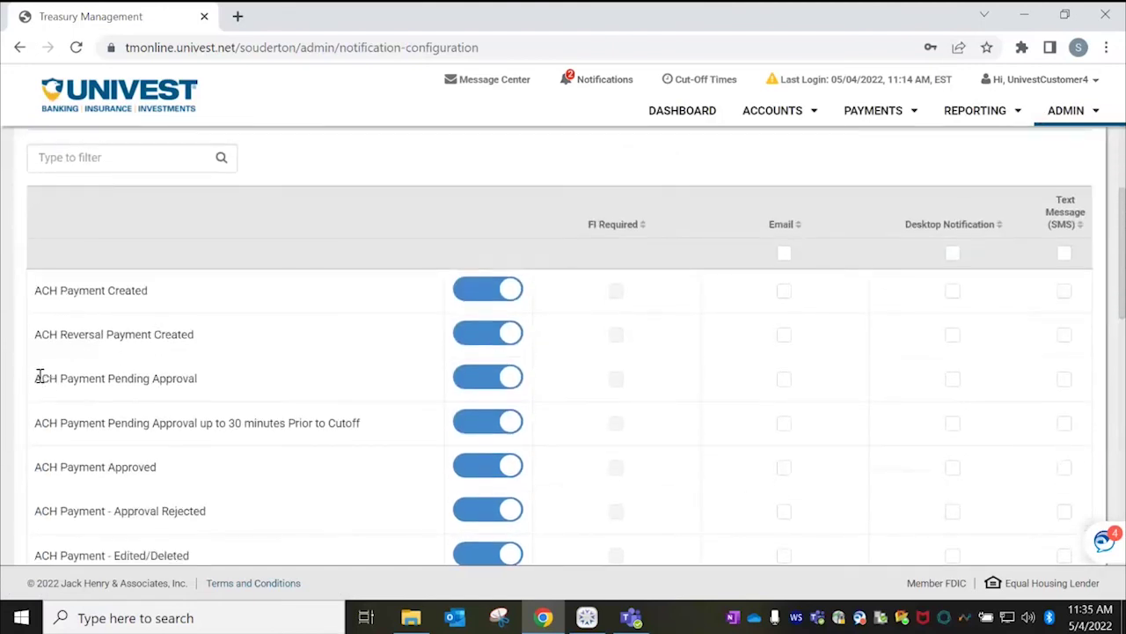
{"action": "triple_click", "coordinate": [204, 379]}
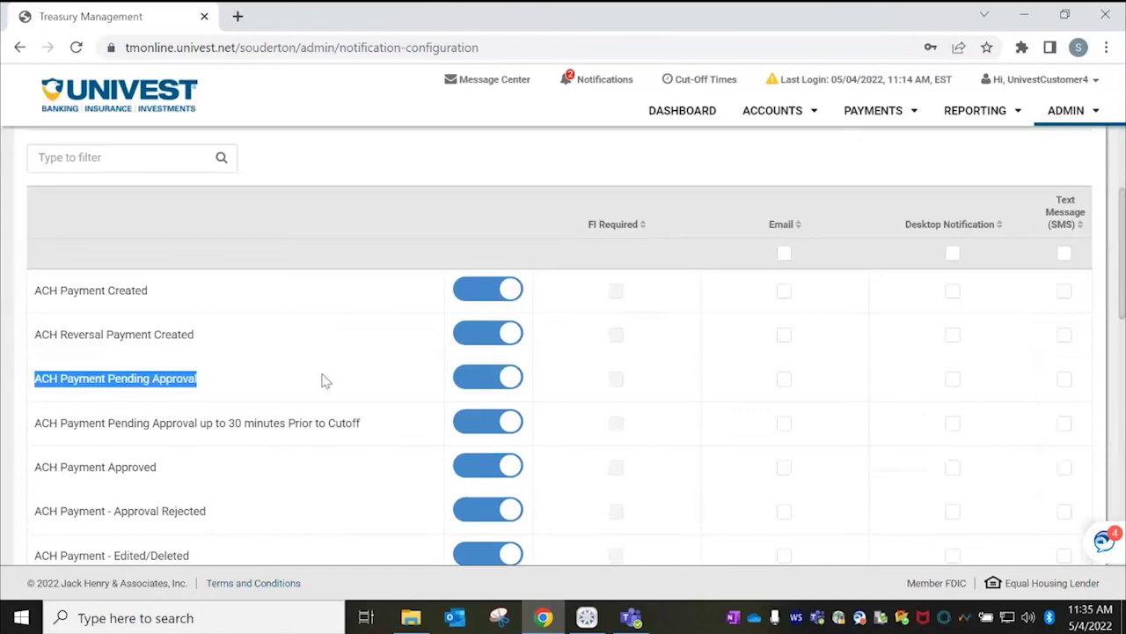
{"action": "left_click", "coordinate": [784, 380]}
{"action": "left_click", "coordinate": [1064, 379]}
Turn on Email alerts for ACH Payment Pending Approval up to 30 minutes Prior to Cutoff.
{"action": "left_click_drag", "start_coordinate": [35, 424], "coordinate": [389, 433]}
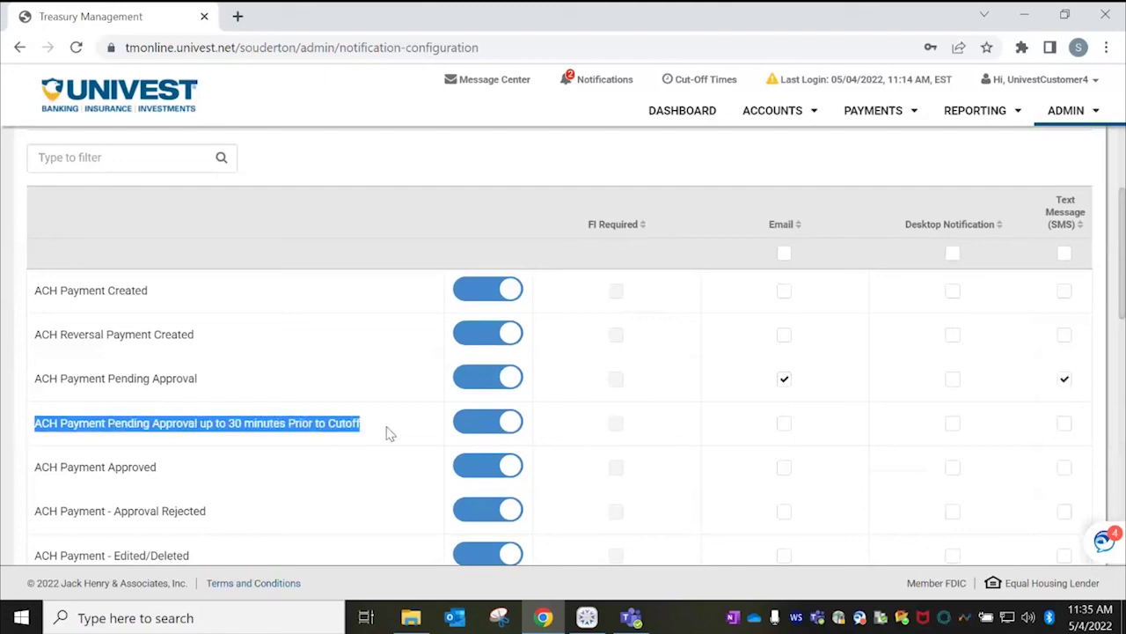
{"action": "left_click", "coordinate": [372, 433]}
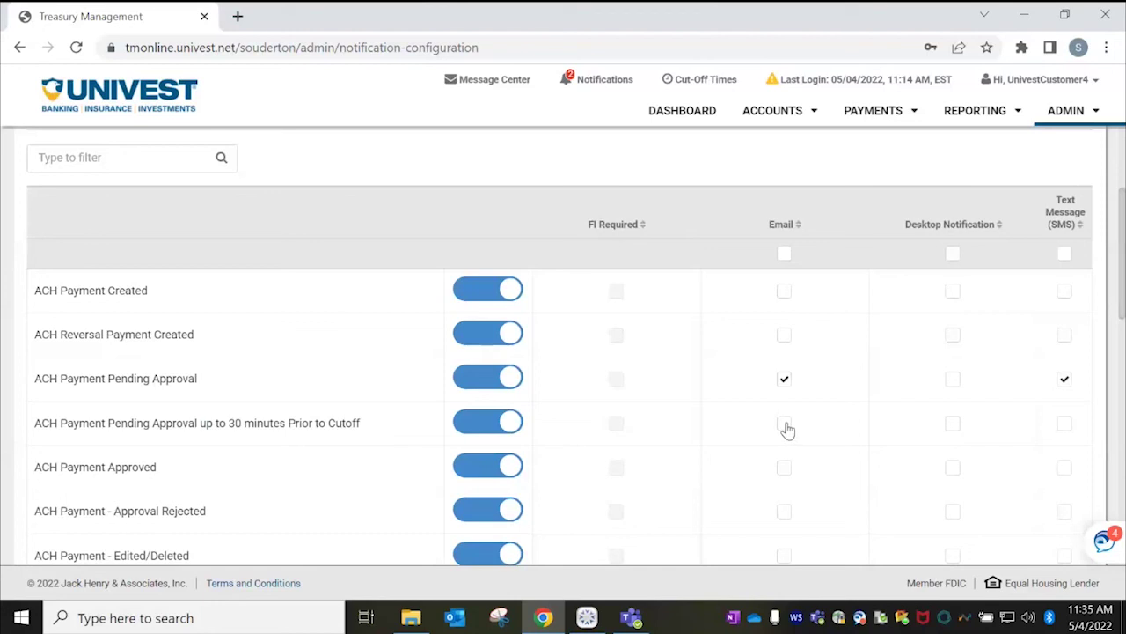
{"action": "left_click", "coordinate": [788, 427]}
{"action": "left_click_drag", "start_coordinate": [360, 422], "coordinate": [25, 440]}
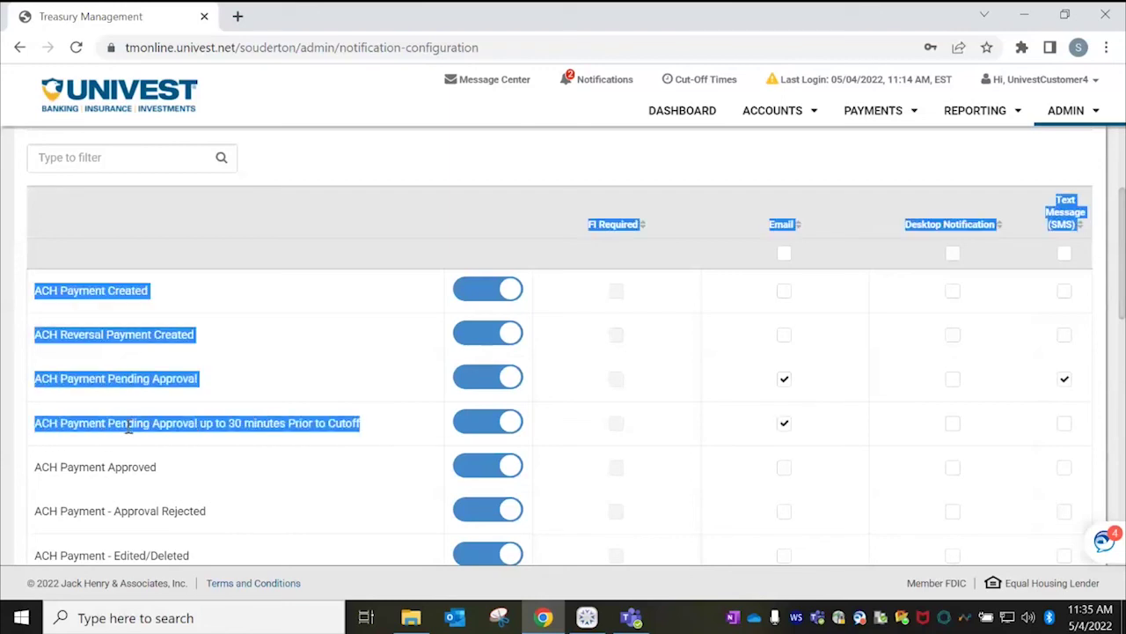
{"action": "left_click", "coordinate": [328, 289]}
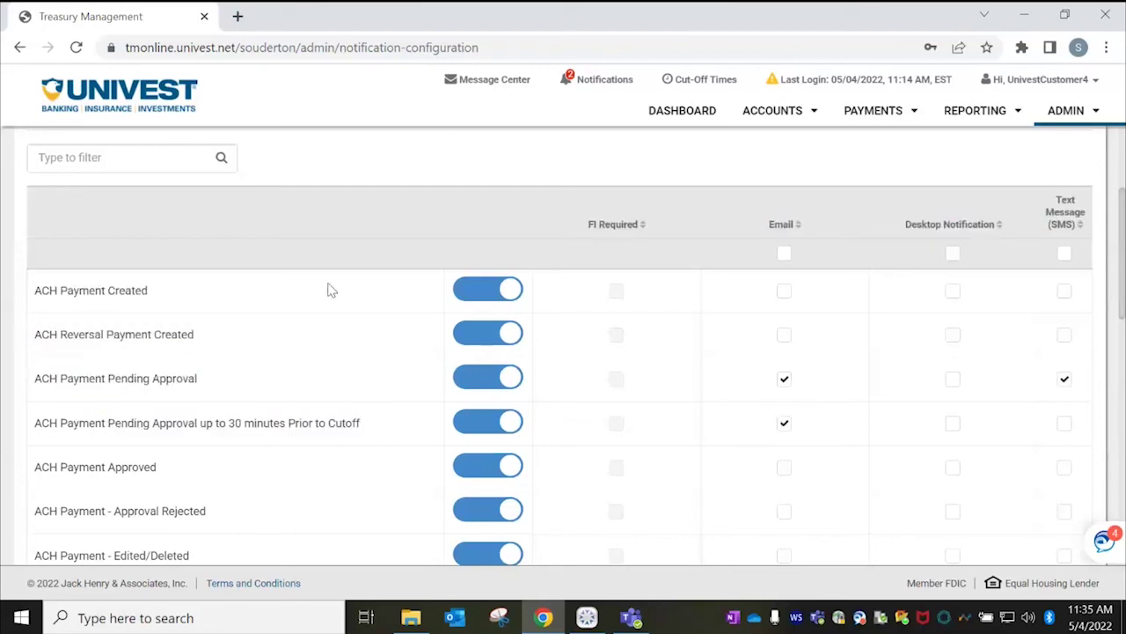
View the daily payment Cut-Off Times, then open the empty Message Center inbox.
{"action": "left_click", "coordinate": [713, 84]}
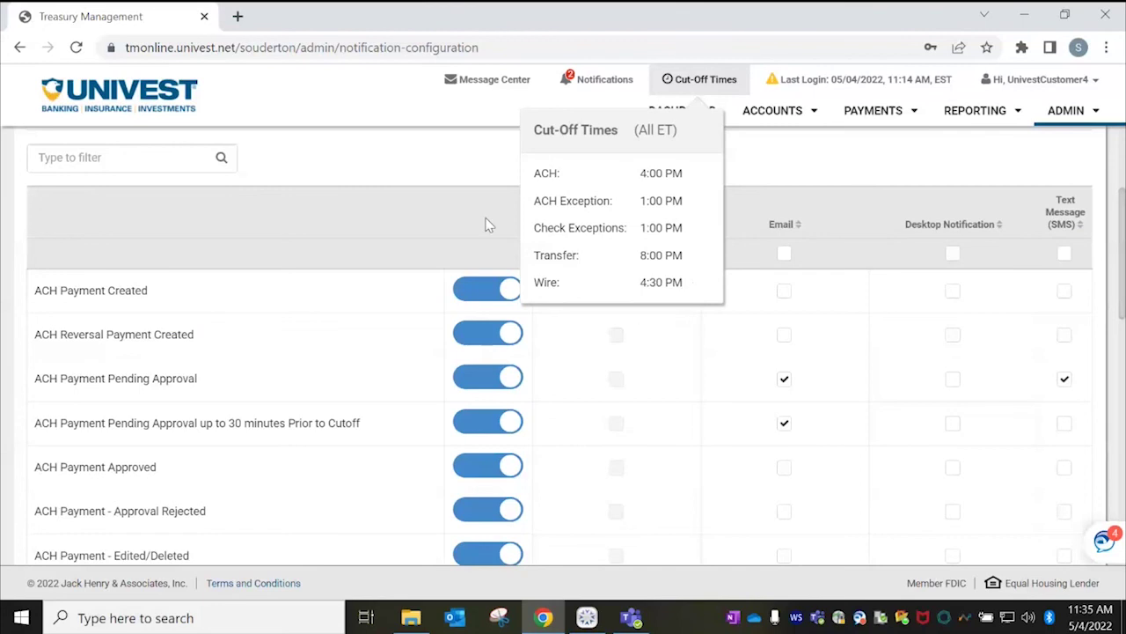
{"action": "left_click", "coordinate": [496, 81]}
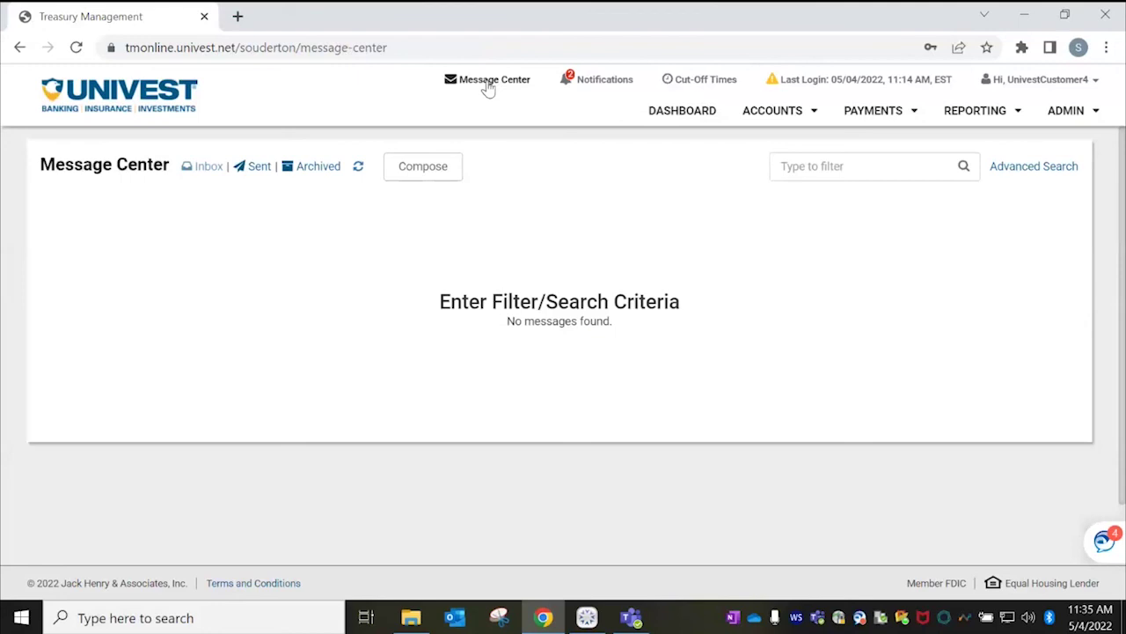
Go back to My Dashboard with the account balances.
{"action": "left_click", "coordinate": [704, 120]}
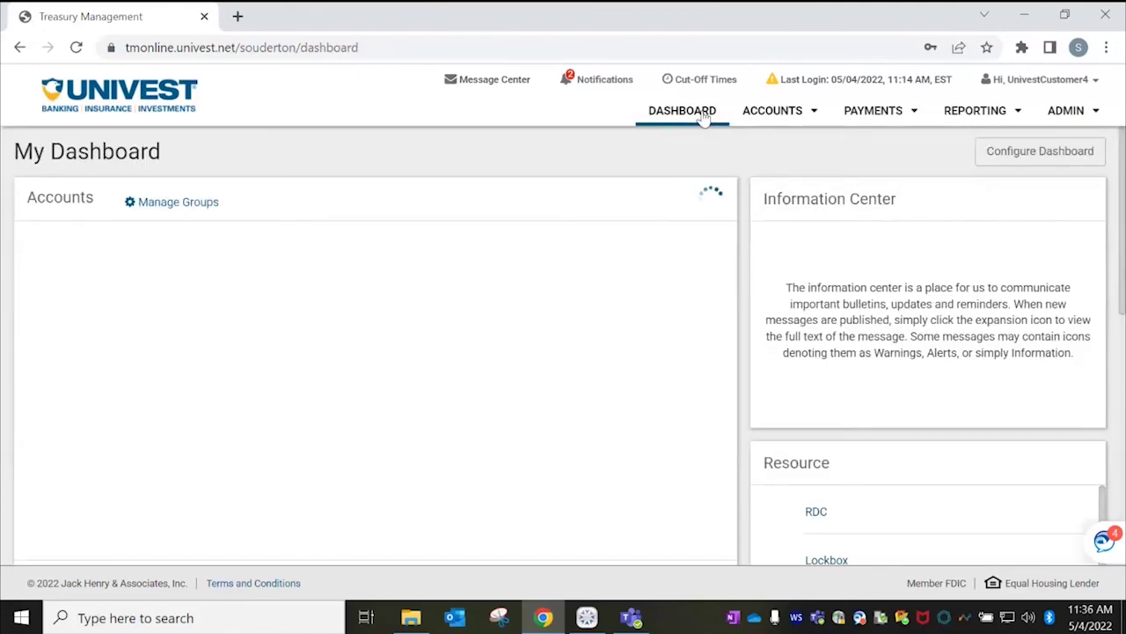